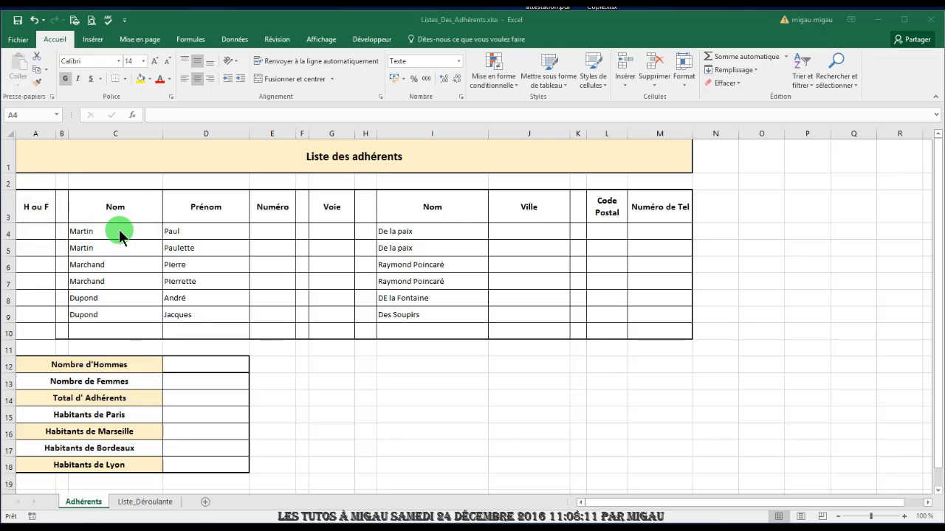
- Start a new conditional formatting rule on cell A4 for cells whose value is "égale à" ="H"
left_click(37, 229)
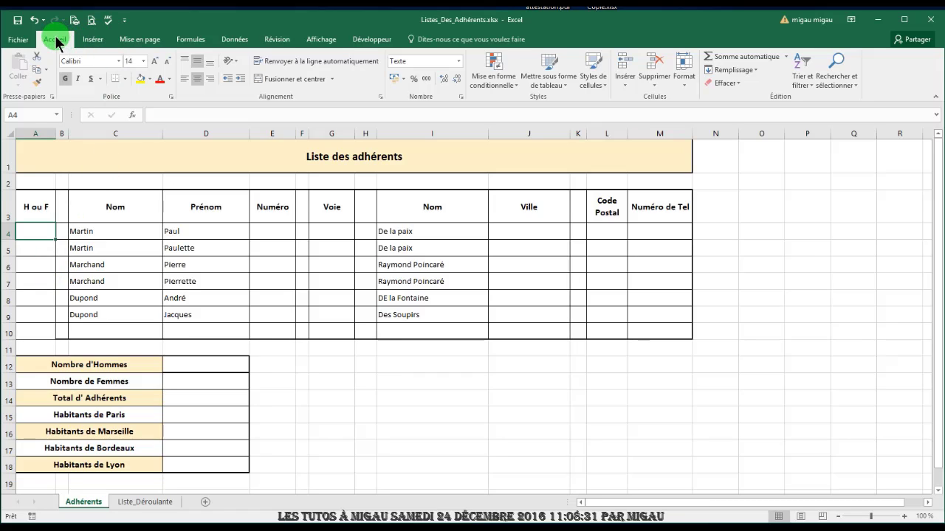
left_click(515, 82)
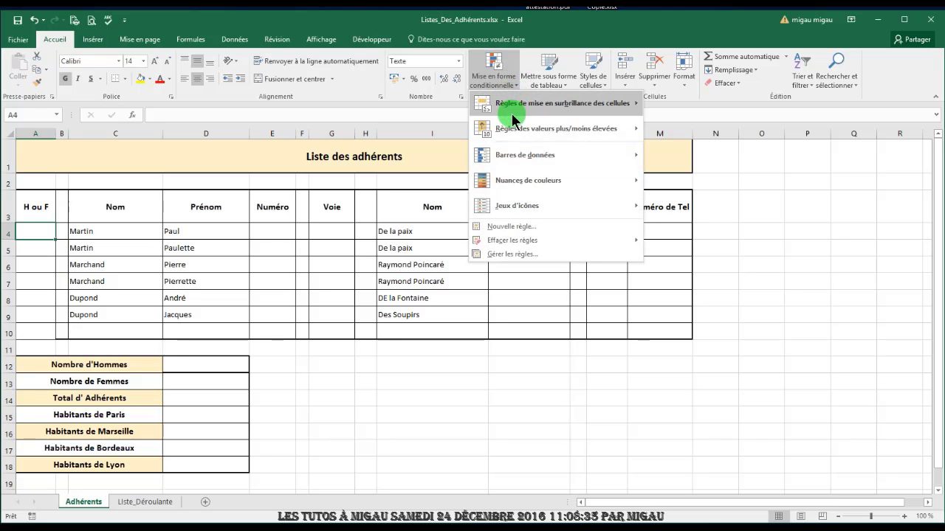
left_click(510, 225)
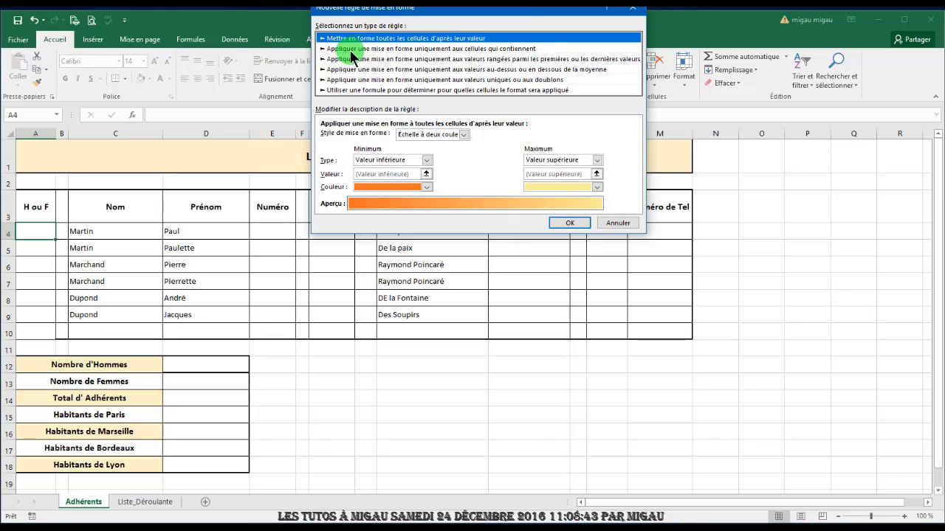
left_click(462, 49)
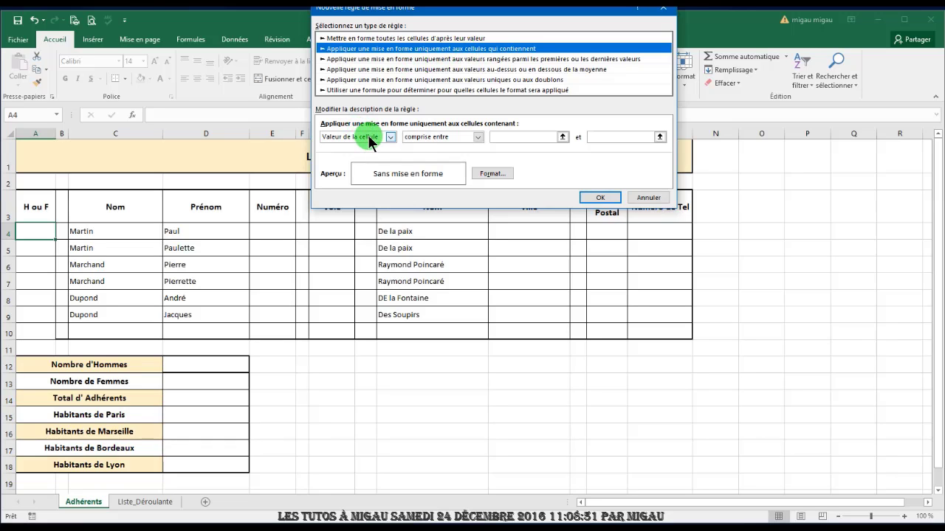
left_click(476, 135)
left_click(419, 163)
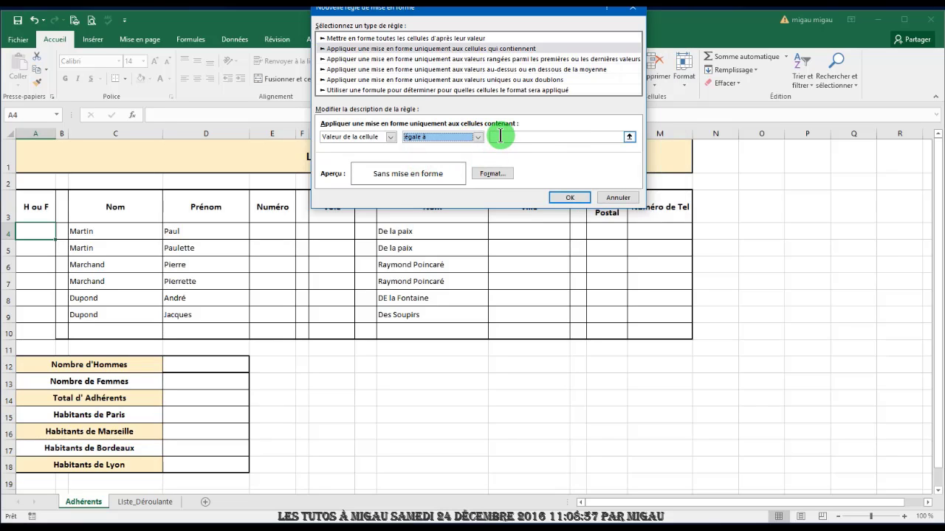
left_click(500, 136)
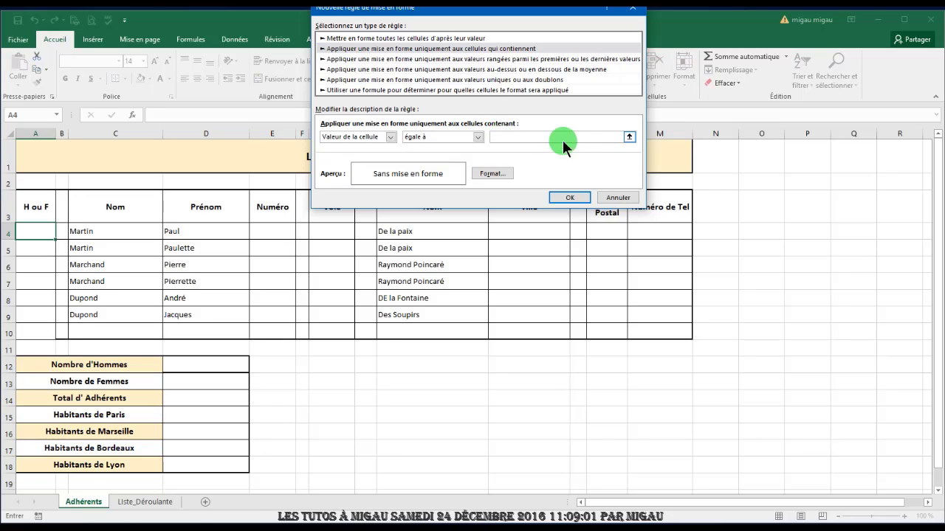
type("=\"H\"")
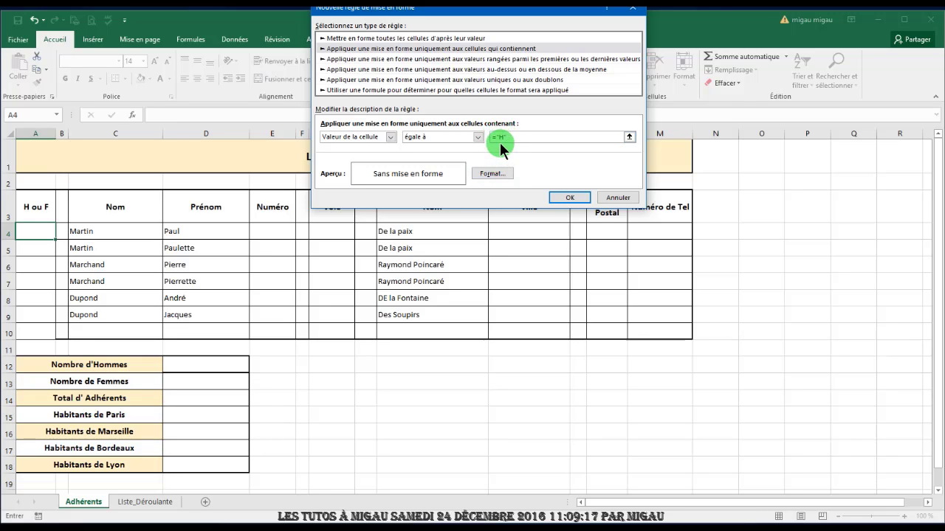
key("BackSpace")
key("BackSpace")
key("BackSpace")
type("\"H\"")
- Give the "H" rule the standard blue font colour and apply the rule
left_click(490, 174)
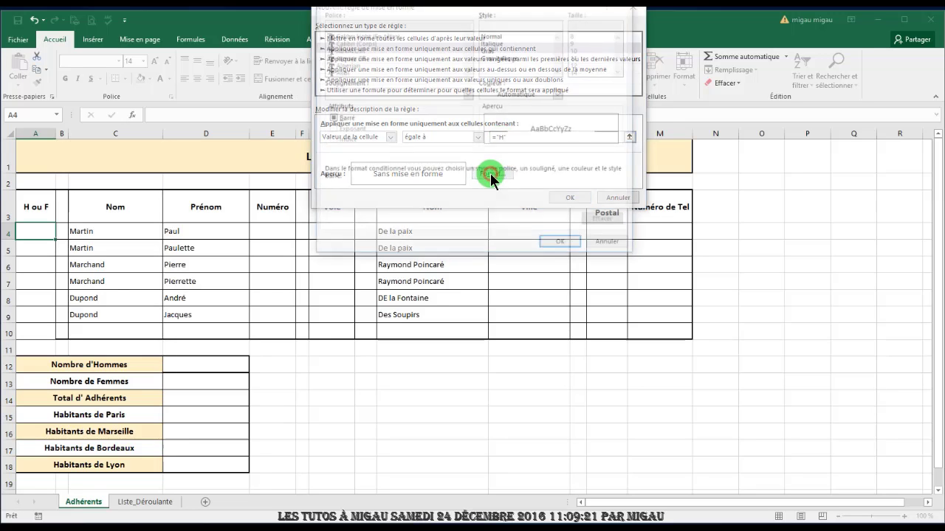
left_click(559, 95)
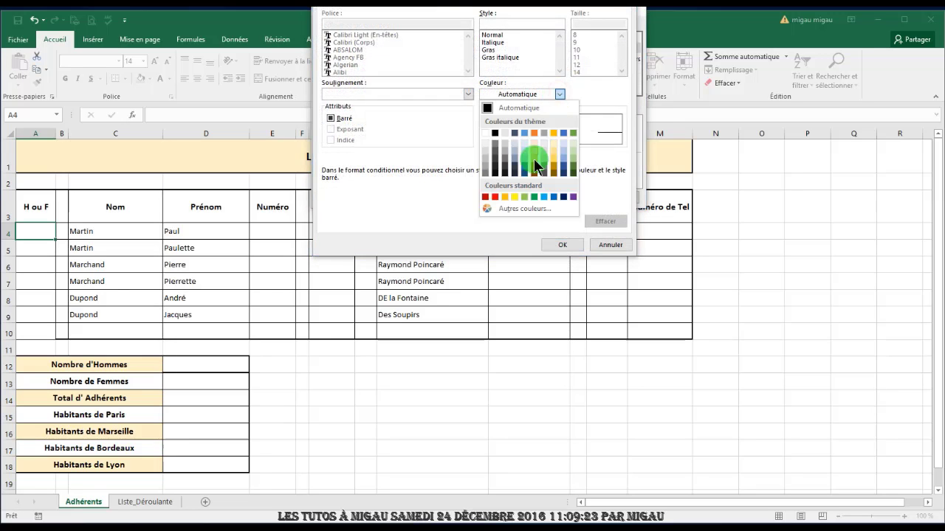
left_click(543, 197)
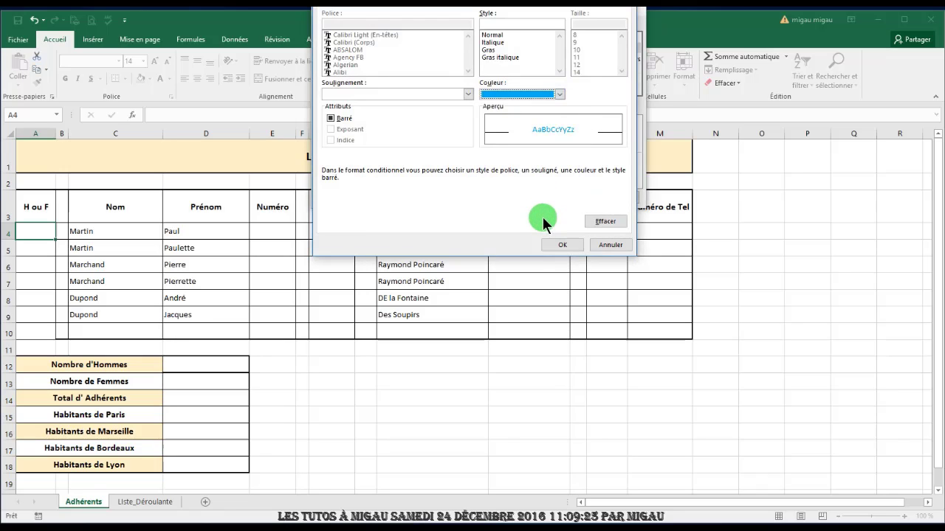
left_click(559, 94)
left_click(553, 197)
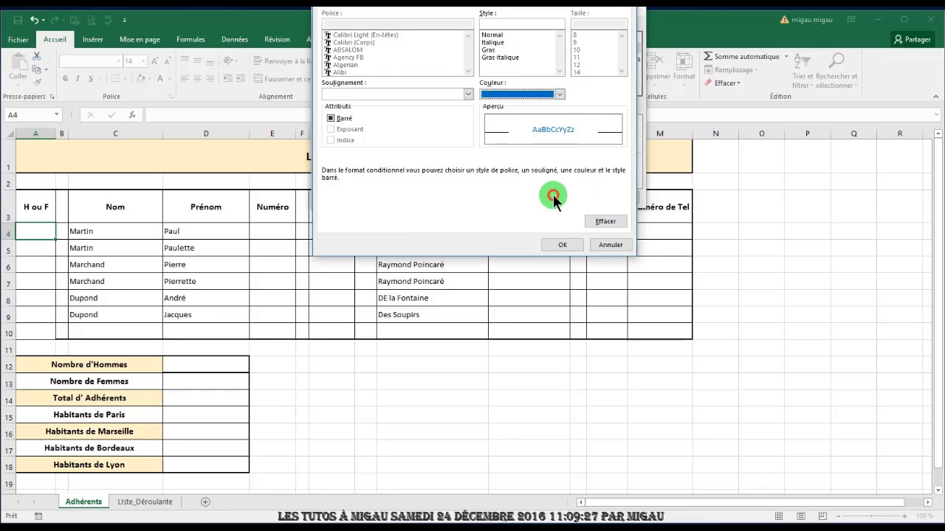
left_click(563, 245)
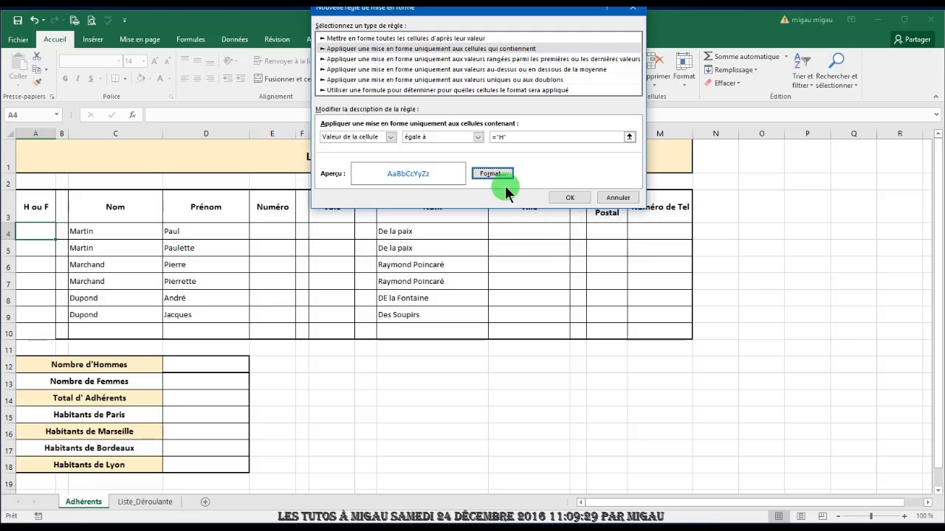
left_click(566, 197)
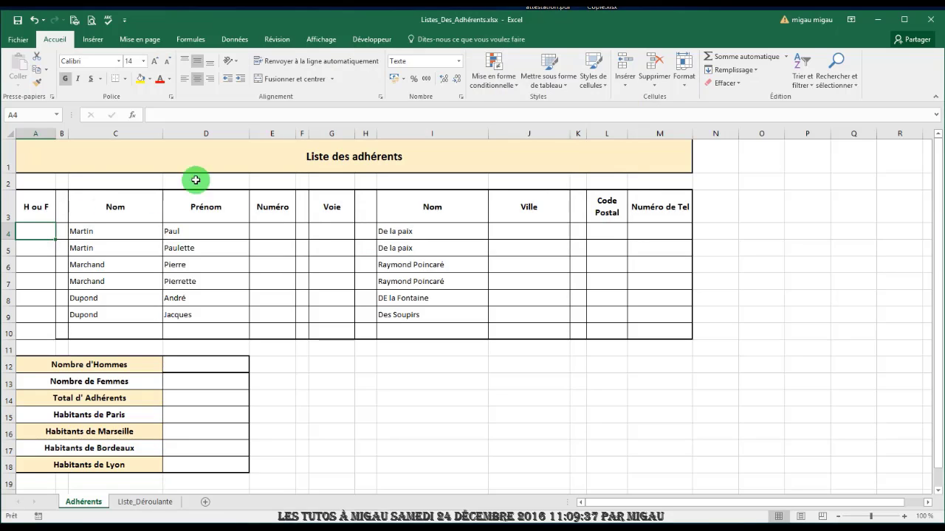
- Start a second conditional formatting rule on A4 for cells whose value is "égale à" ="F"
left_click(515, 83)
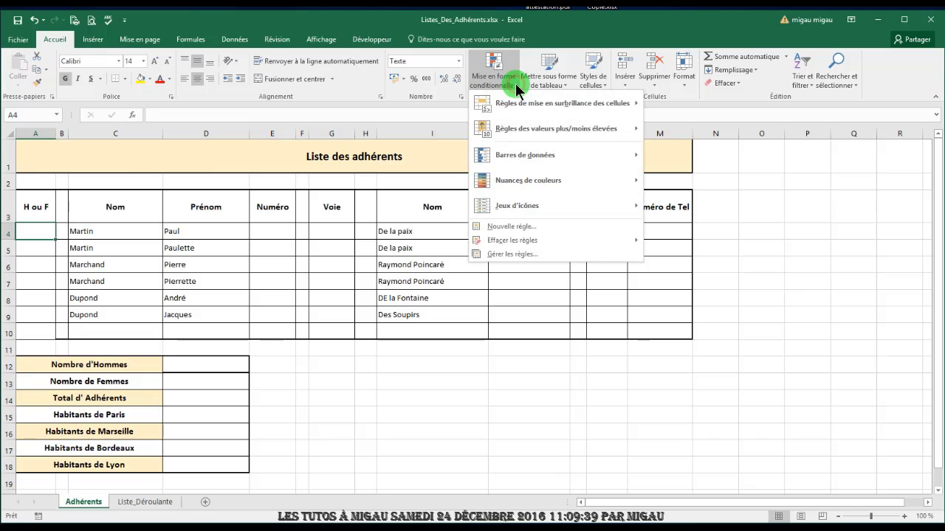
left_click(496, 227)
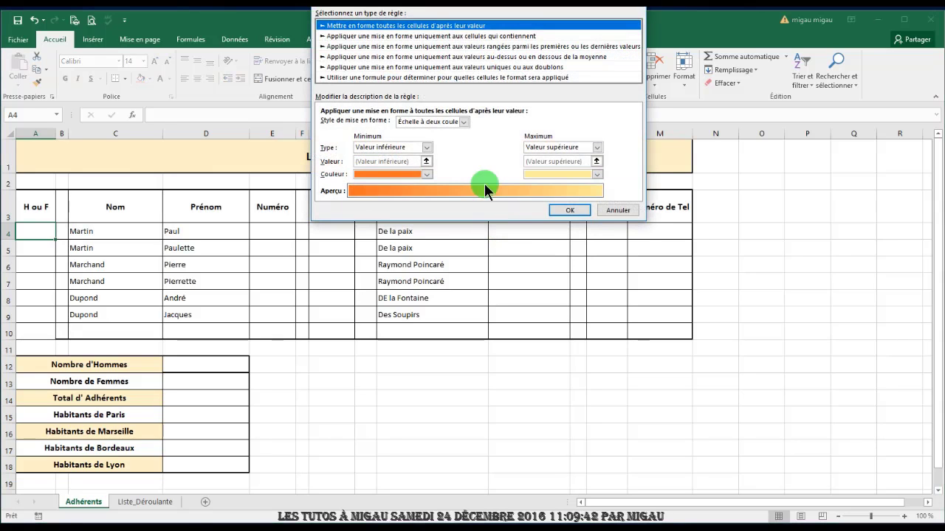
left_click(434, 35)
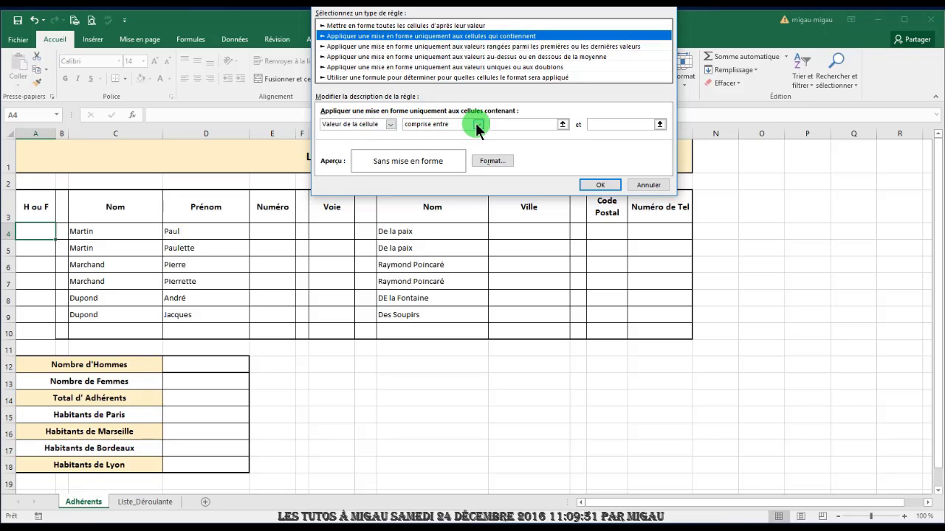
left_click(477, 124)
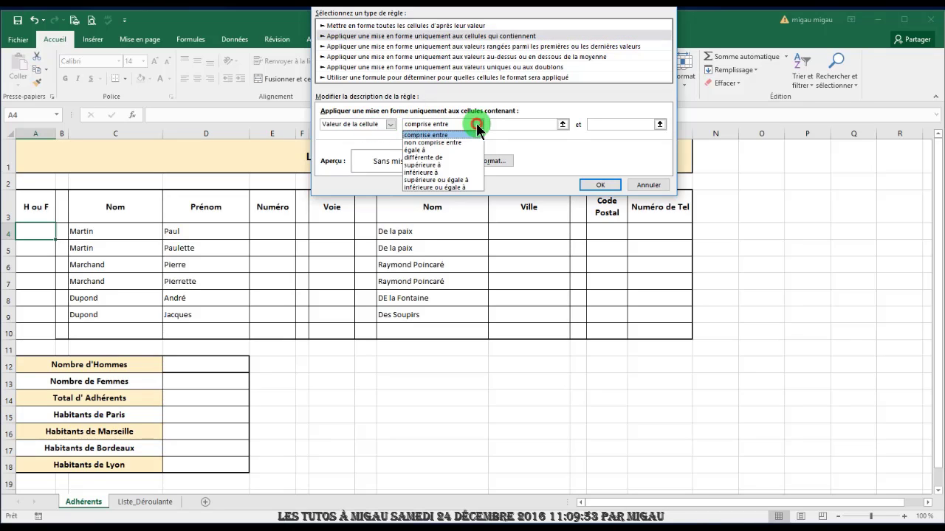
left_click(421, 150)
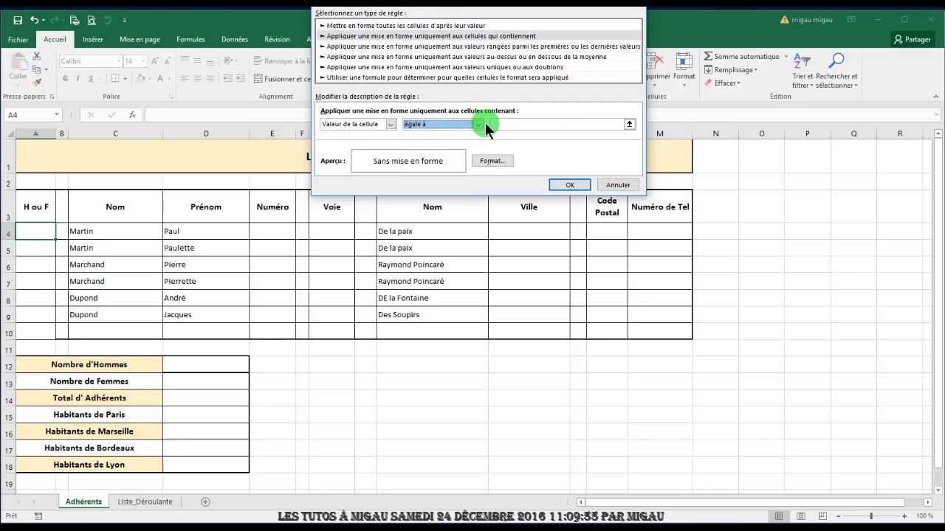
left_click(493, 122)
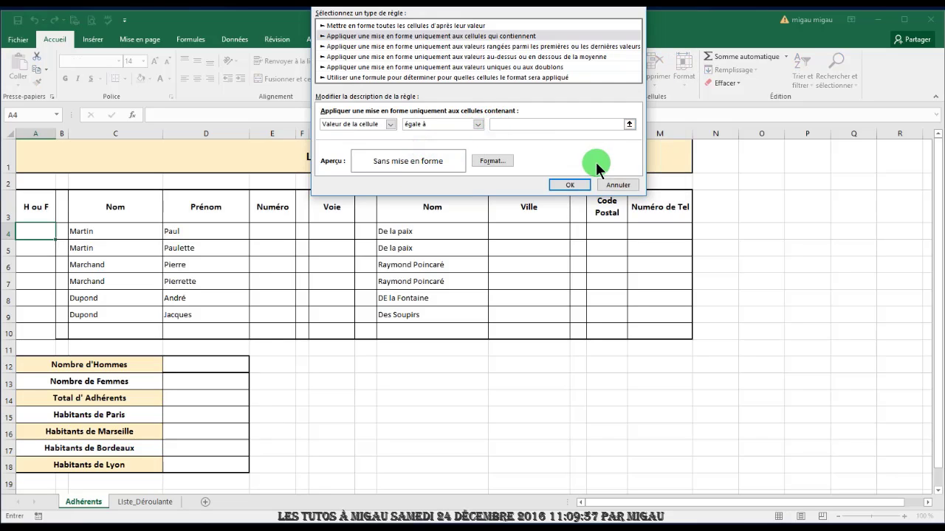
type("=\"F\"")
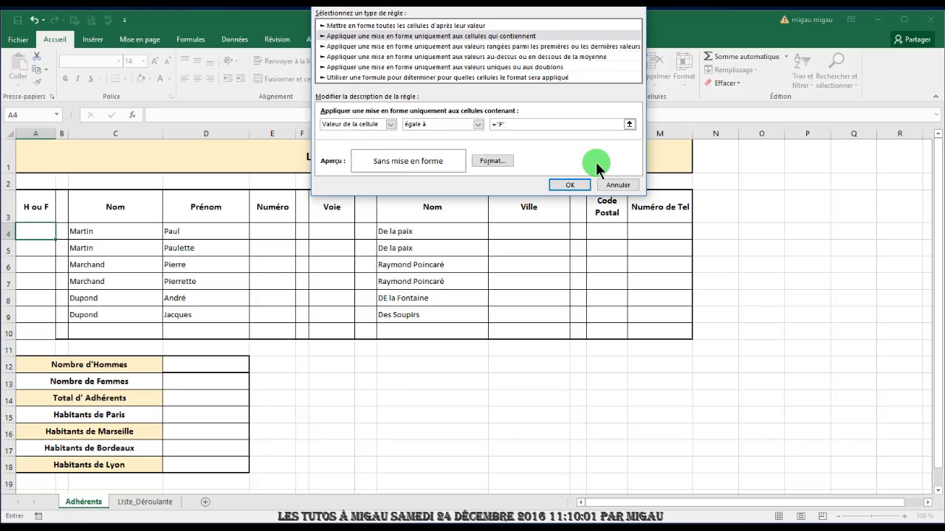
- Give the "F" rule the standard dark red font colour and apply the rule
left_click(489, 161)
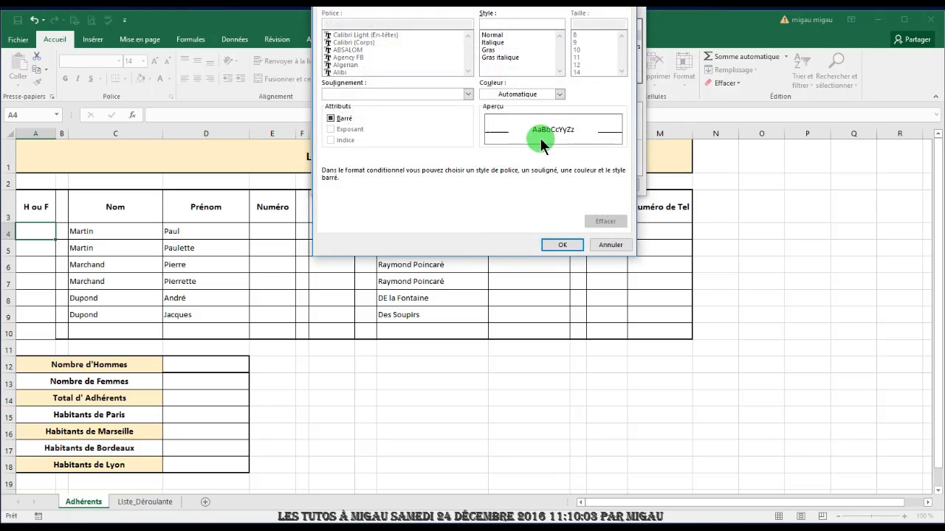
left_click(560, 94)
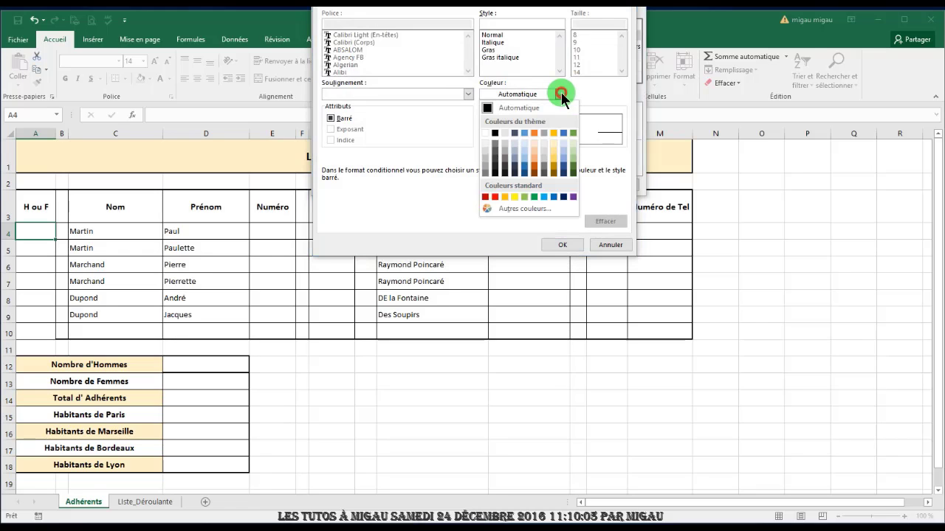
left_click(486, 197)
left_click(559, 244)
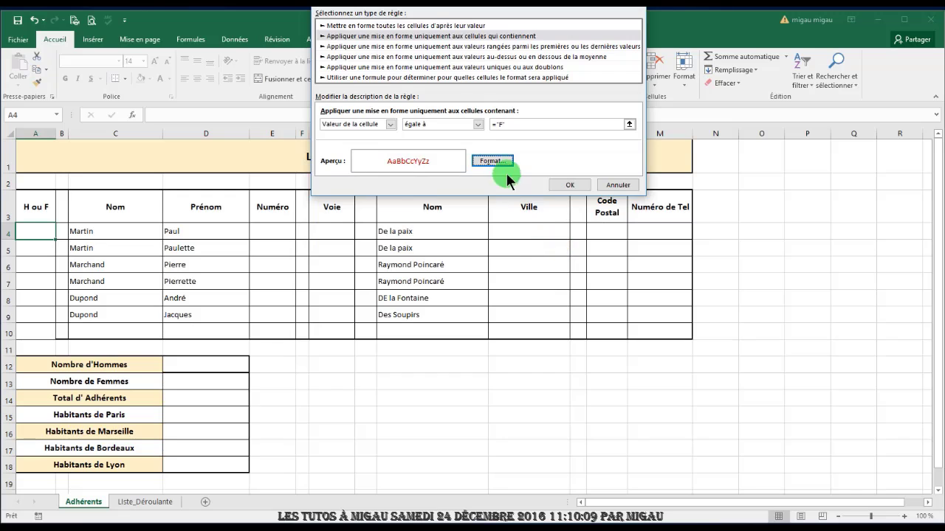
left_click(568, 185)
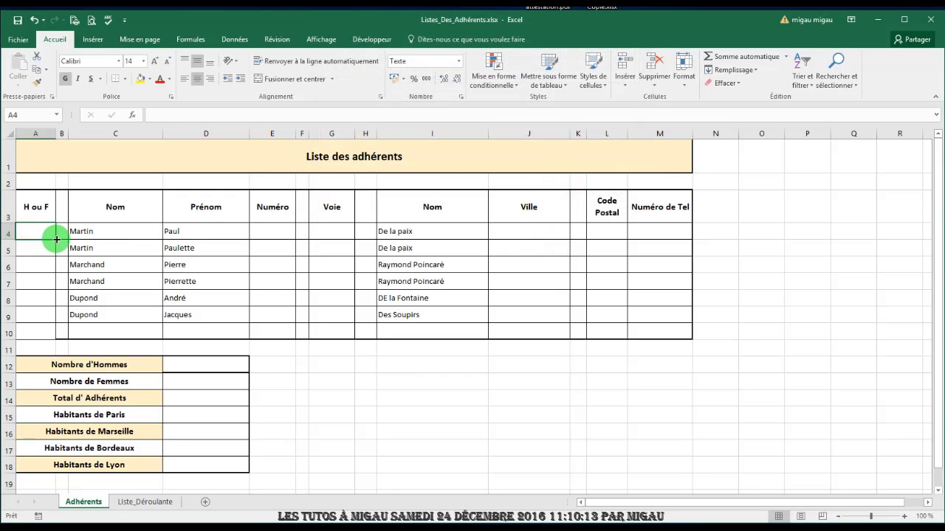
- Extend A4's conditional formatting down through A10, and enter H in A4
left_click_drag(54, 239, 52, 332)
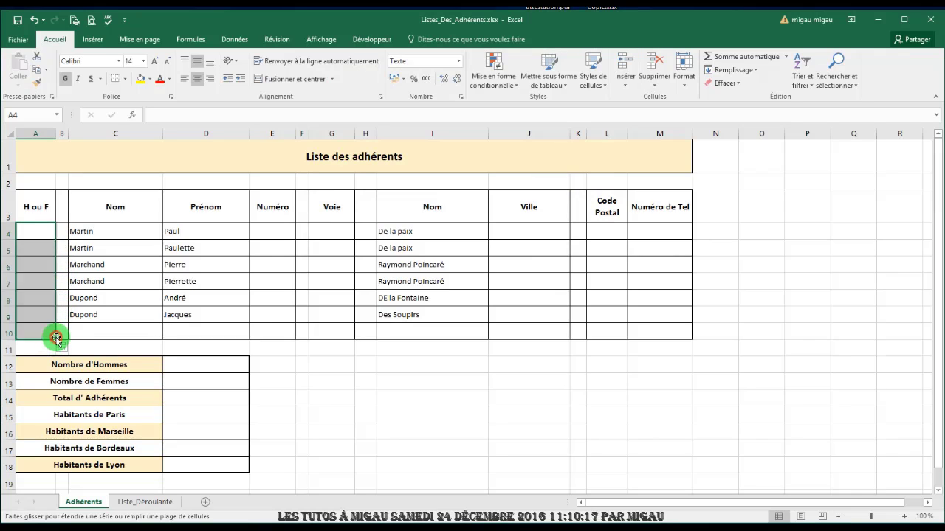
left_click(29, 241)
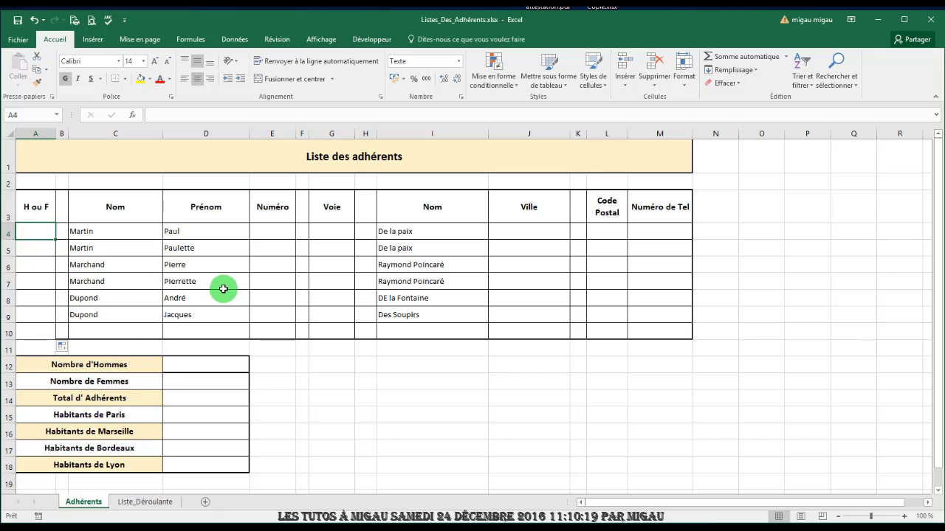
type("H")
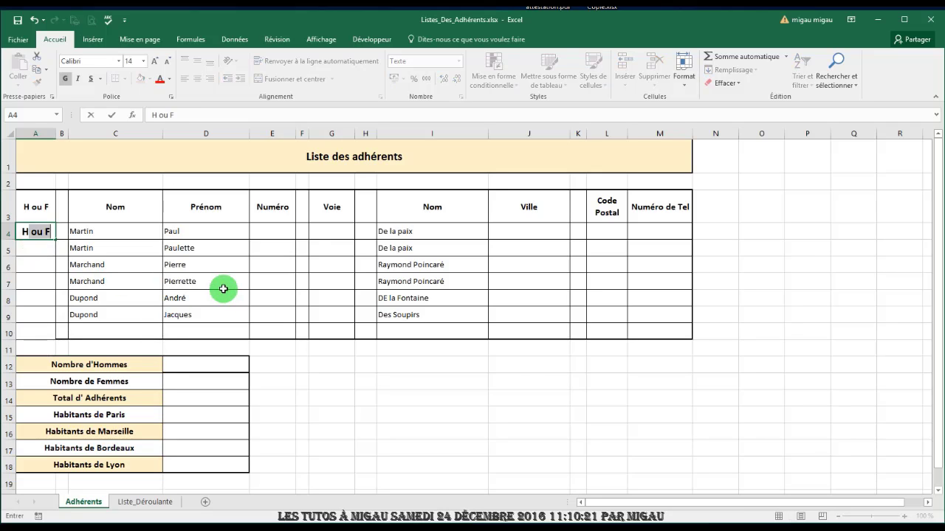
type(",")
key("Return")
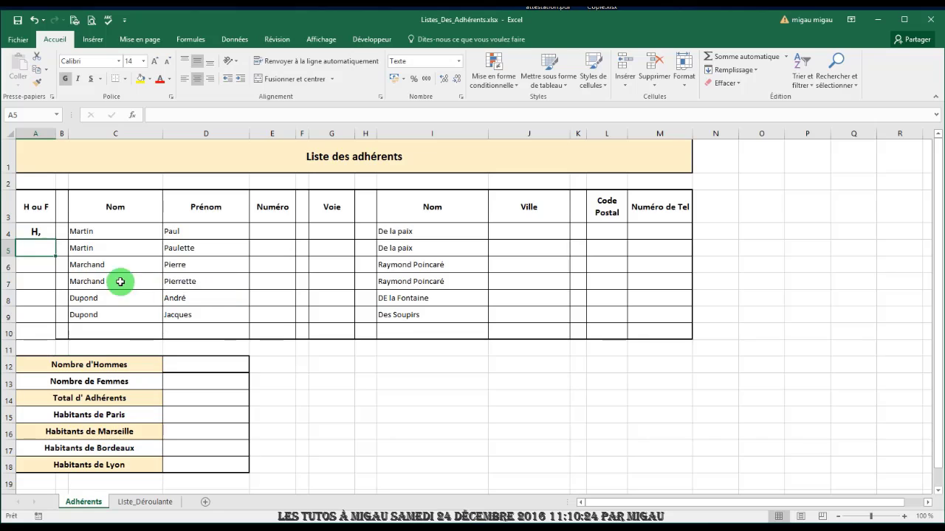
left_click(35, 232)
left_click(166, 114)
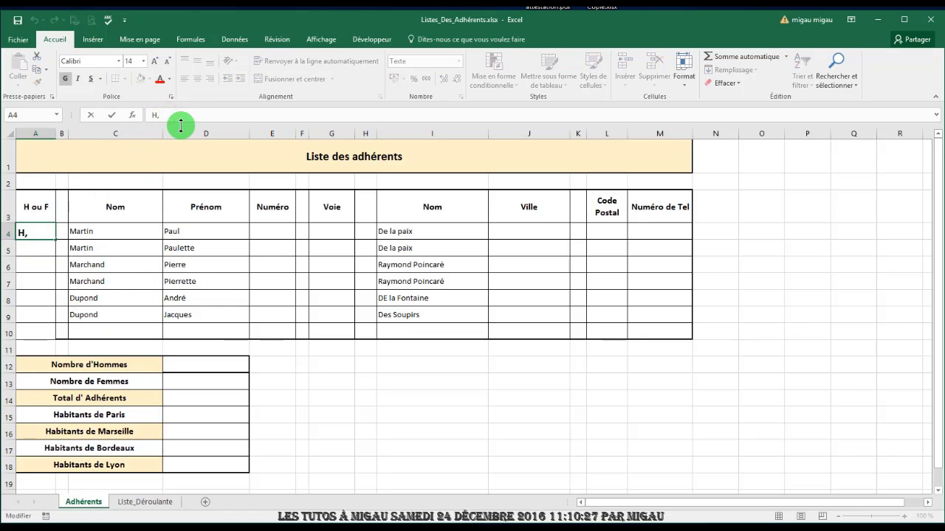
key("BackSpace")
key("BackSpace")
left_click(37, 244)
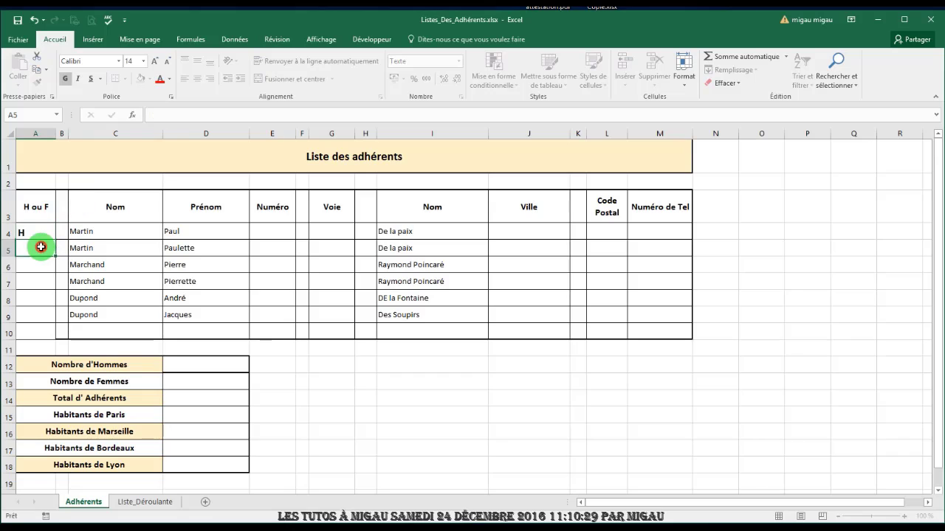
left_click(36, 233)
type("H")
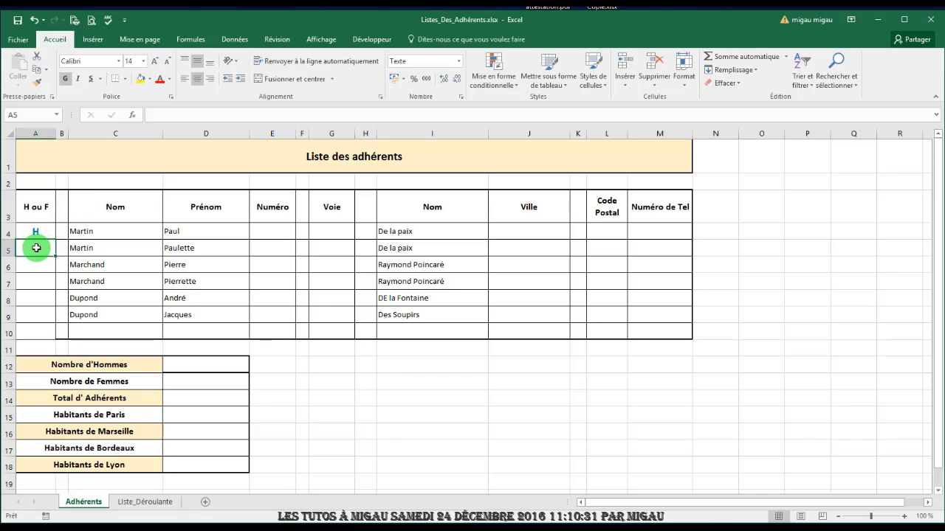
- Fill the "H ou F" column from A5 to A9 with F, H, F, H and H
left_click(35, 248)
type("F")
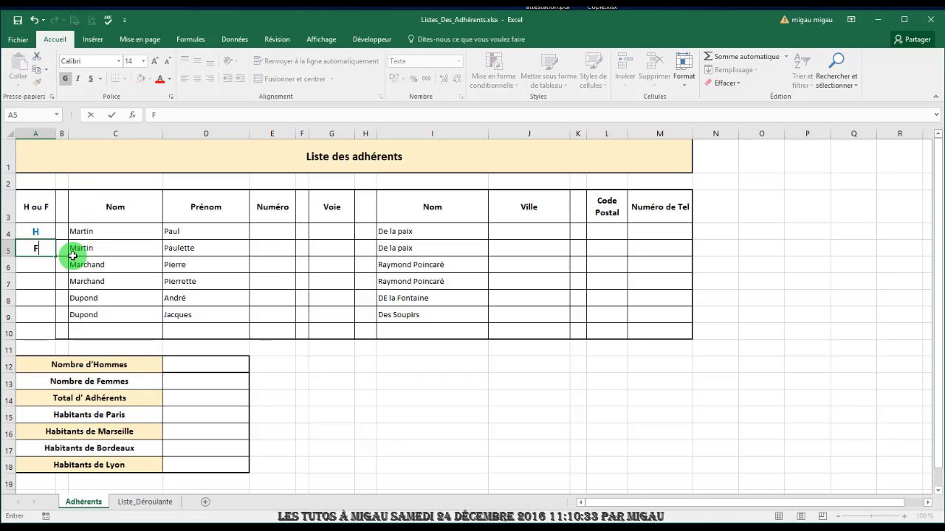
key("Return")
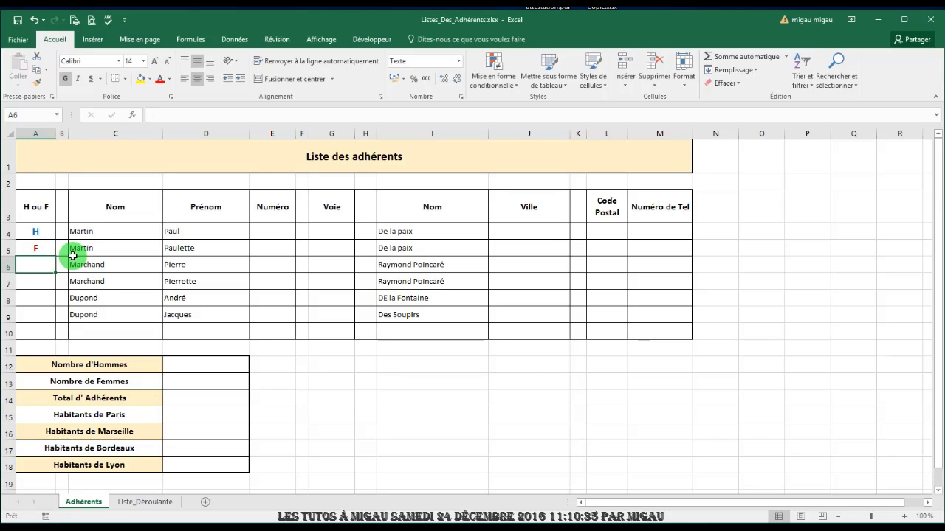
type("H")
key("Return")
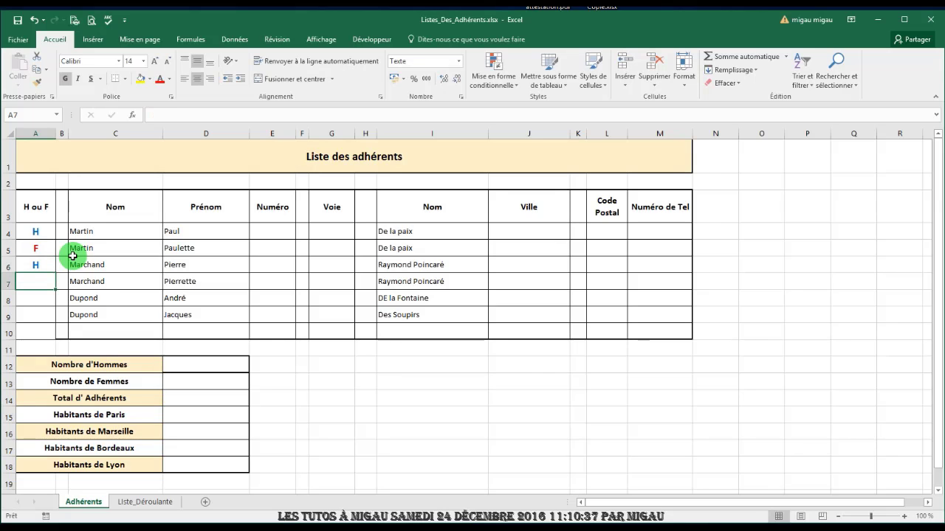
type("F")
key("Return")
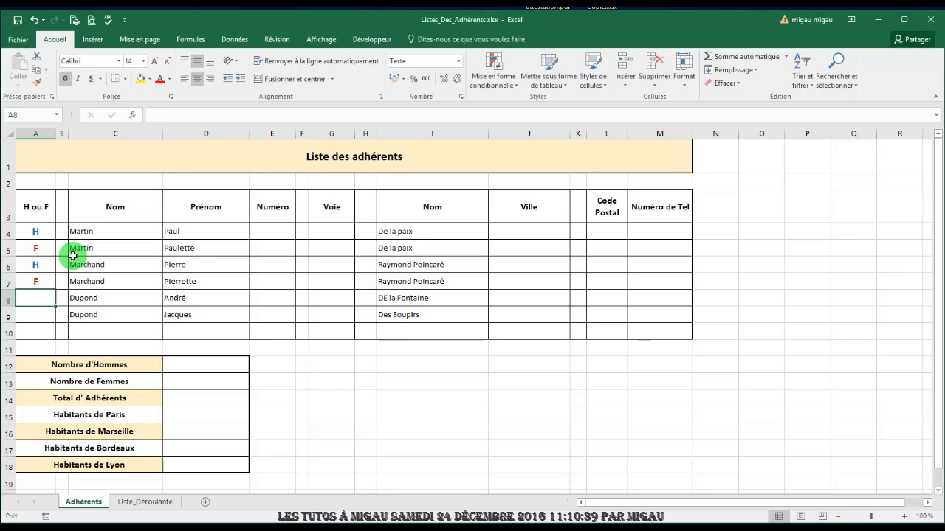
type("HH")
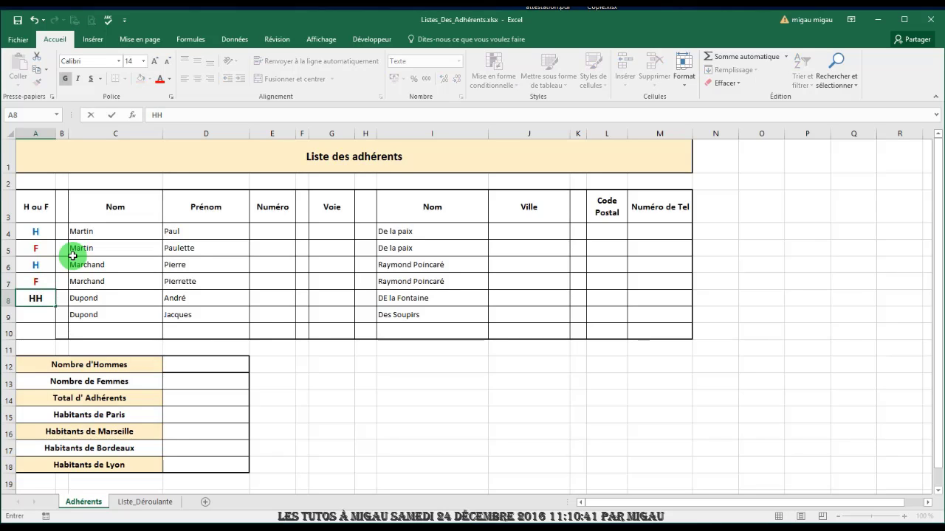
key("BackSpace")
key("Return")
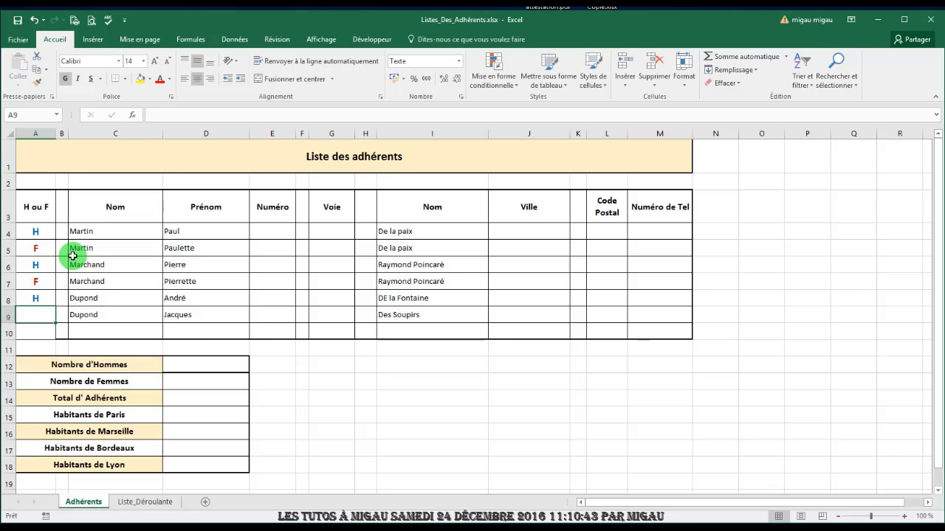
type("H")
key("Return")
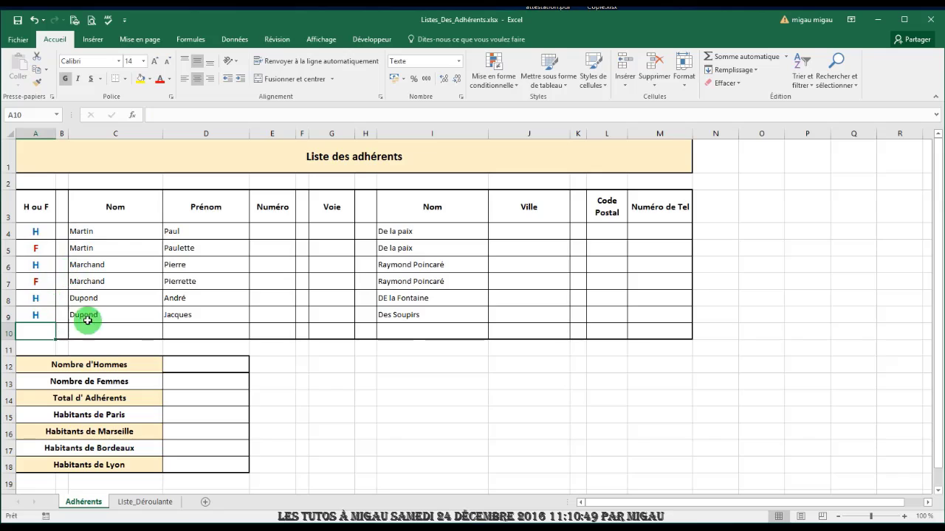
- Start an NB.SI formula in D12, beside "Nombre d'Hommes", with the absolute range $A$4:$A$10
left_click(177, 363)
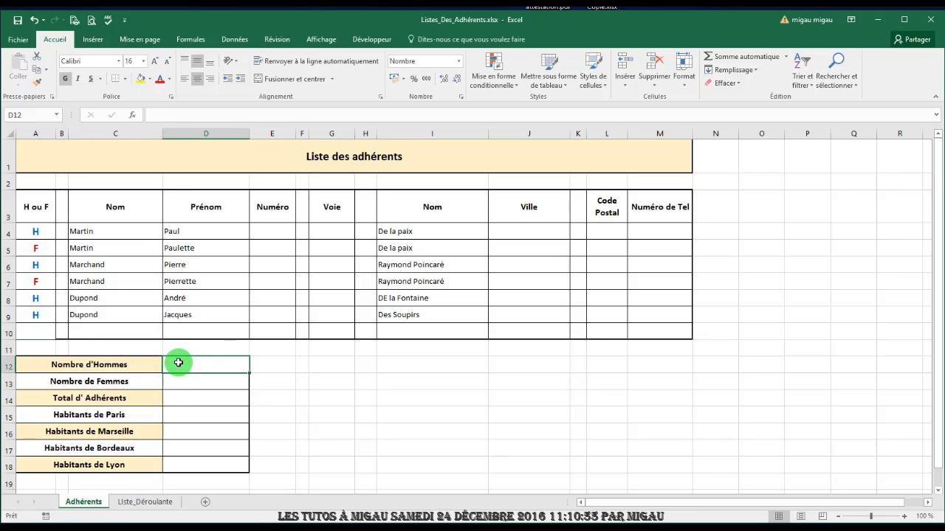
left_click(160, 119)
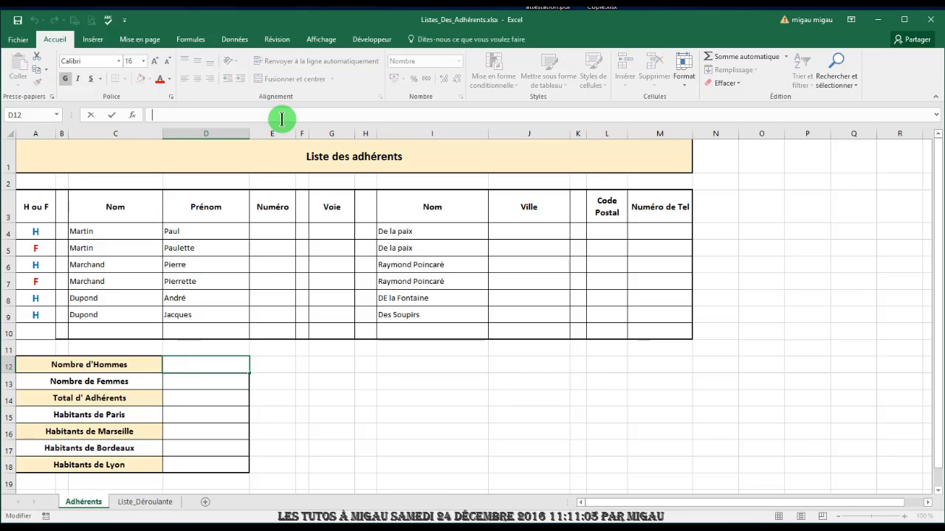
type("=")
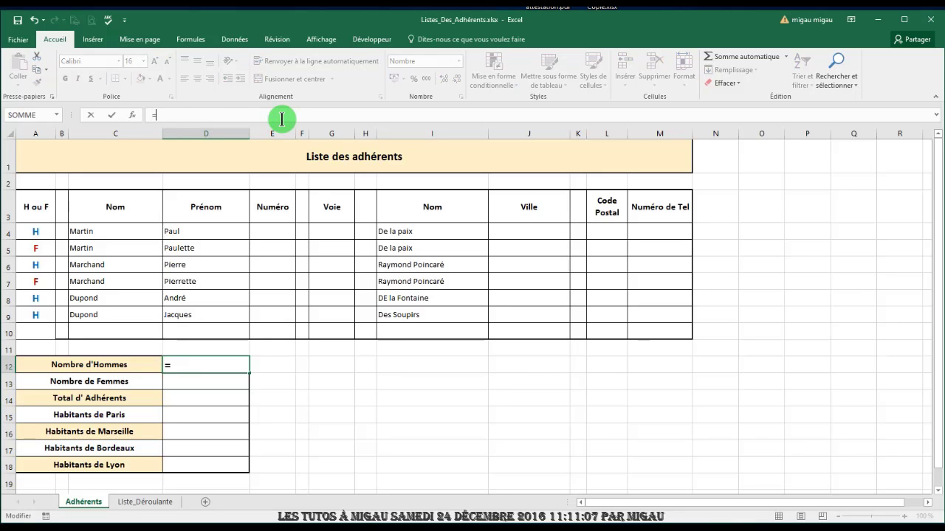
type("NB")
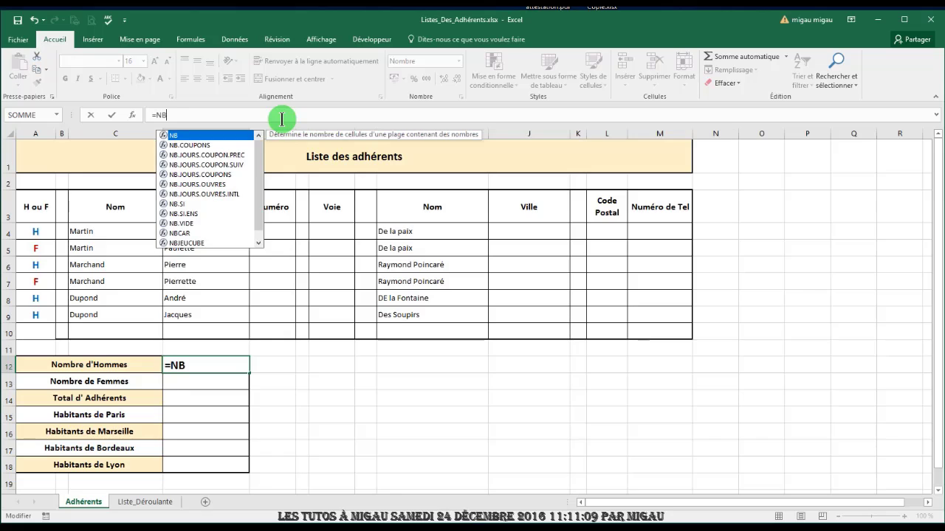
double_click(182, 205)
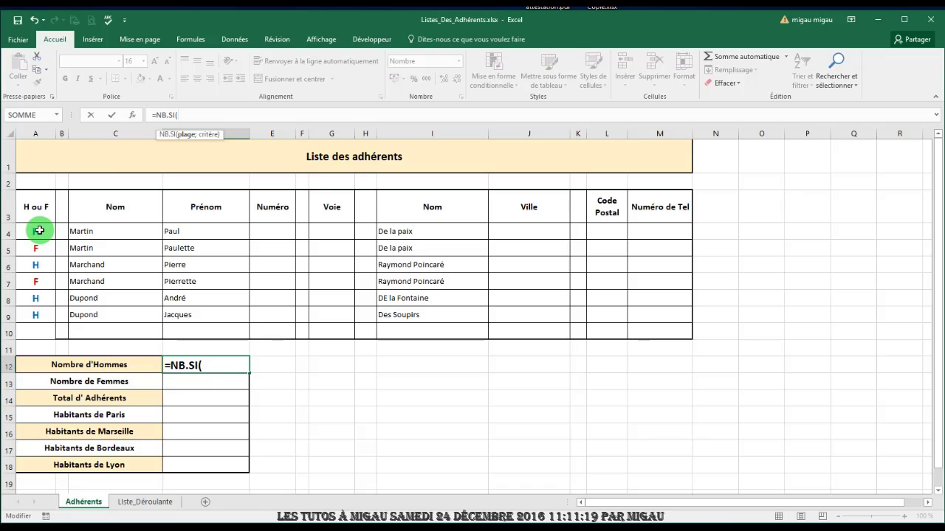
left_click_drag(41, 231, 32, 326)
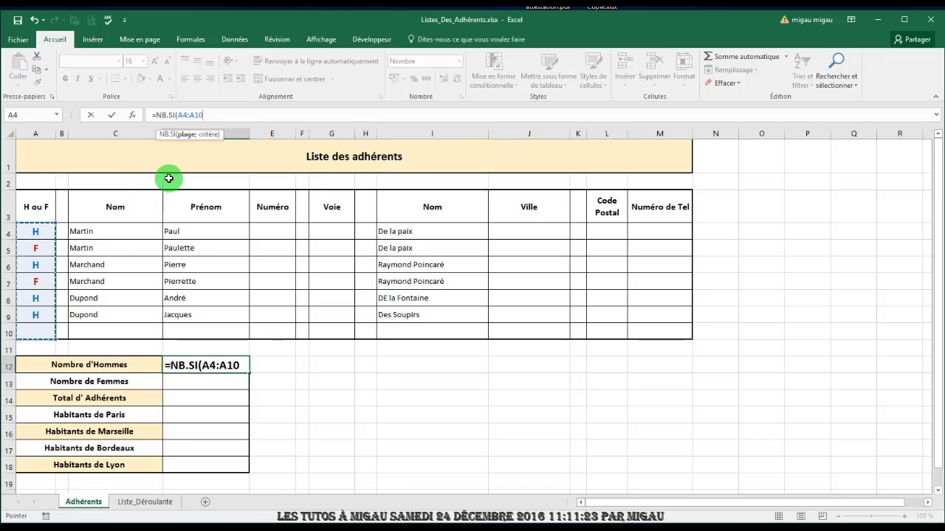
left_click(204, 118)
left_click_drag(204, 118, 178, 116)
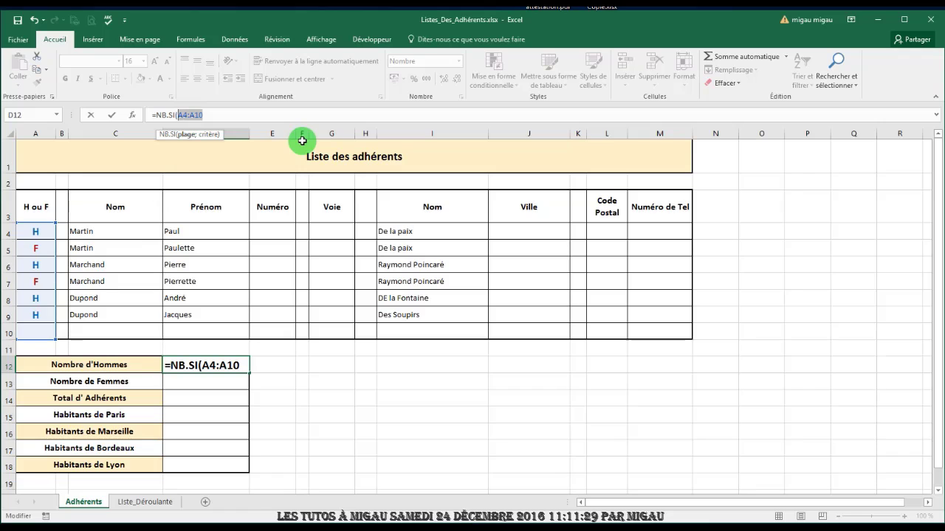
key("F4")
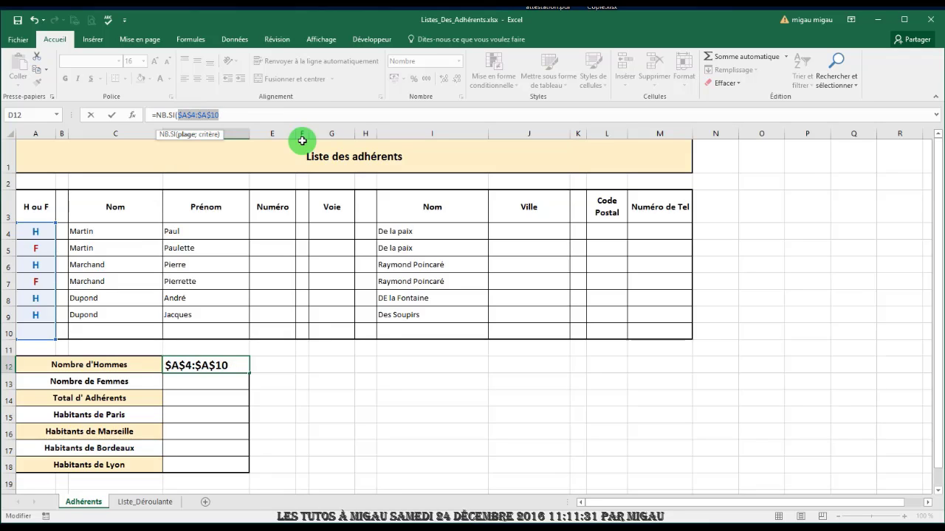
left_click(225, 114)
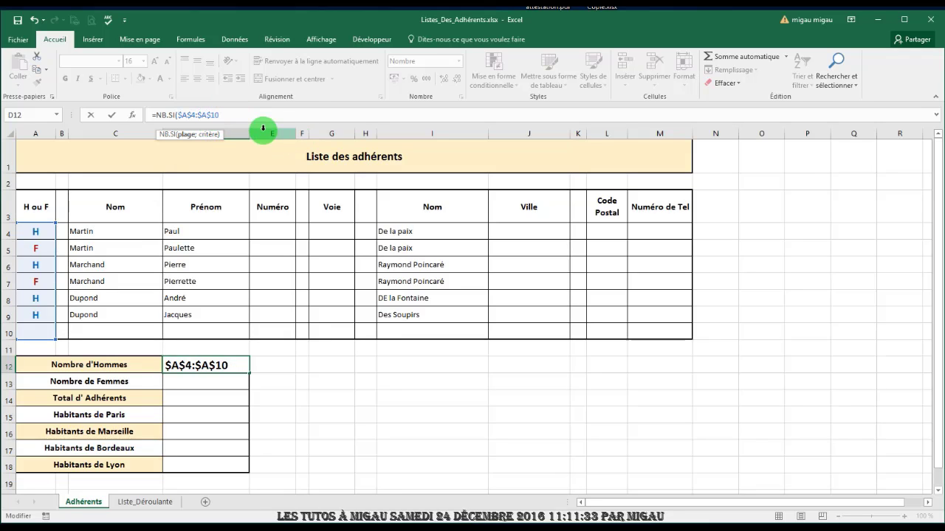
- Complete D12's NB.SI formula with the criterion "H" and enter it
type(";")
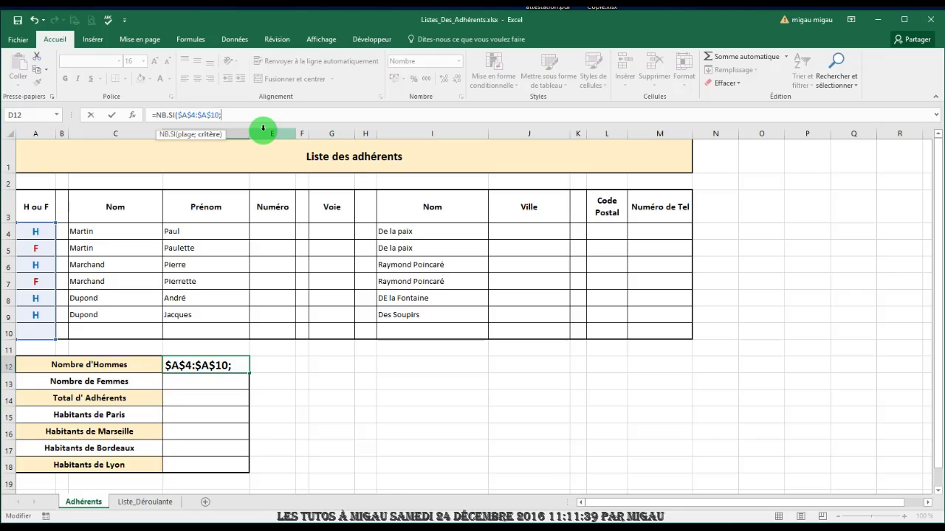
type("\"H\"")
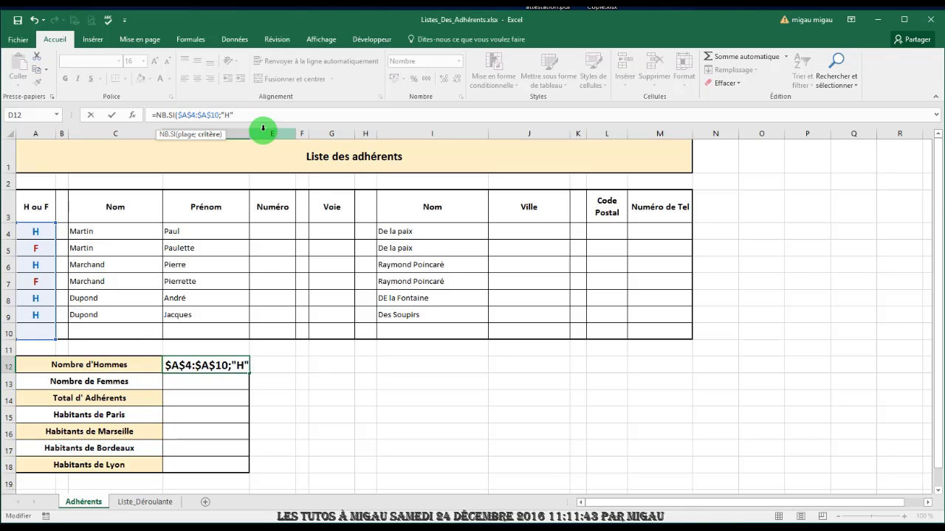
type(")")
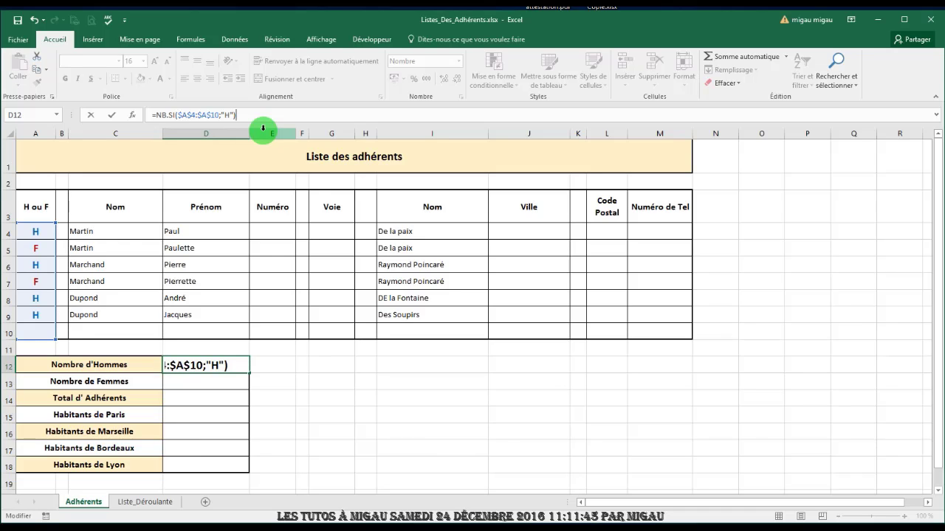
key("Return")
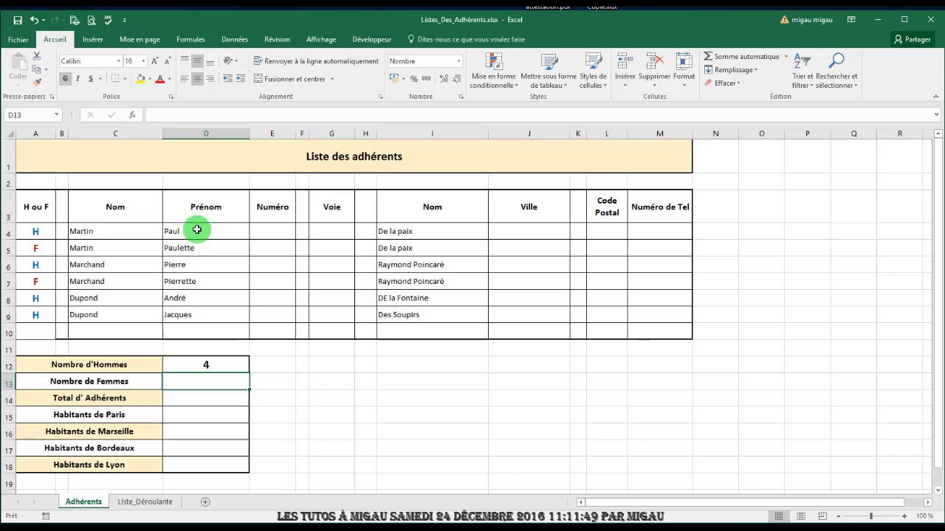
- Copy D12's formula into D13 for "Nombre de Femmes" and change its criterion to "F"
left_click(205, 363)
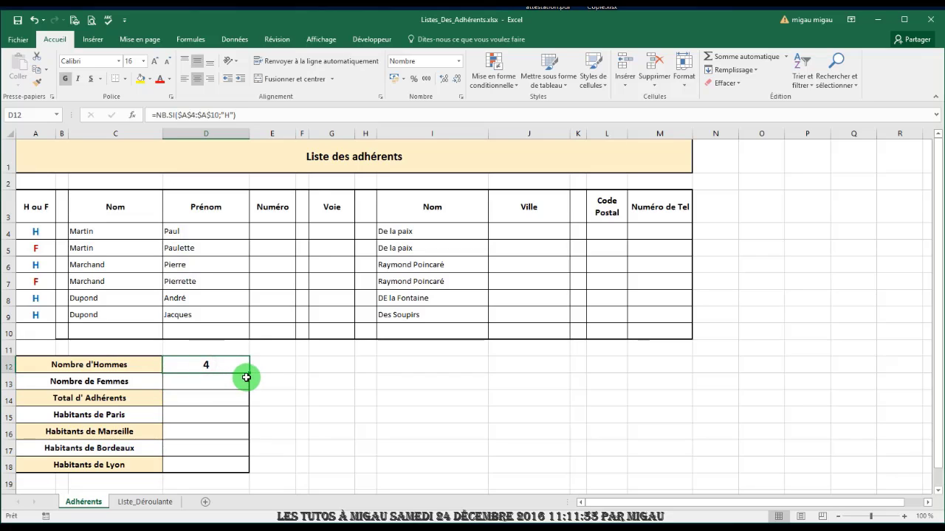
left_click_drag(250, 375, 249, 389)
left_click(228, 383)
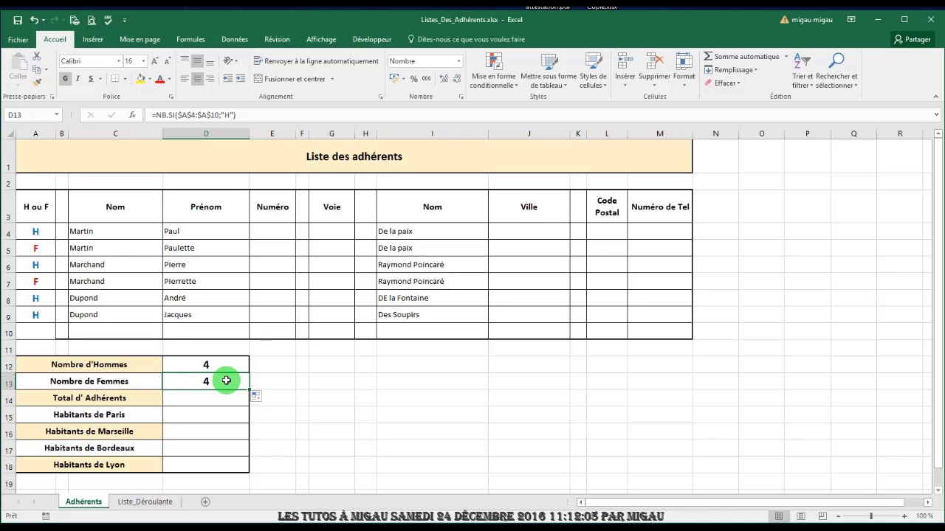
left_click(225, 115)
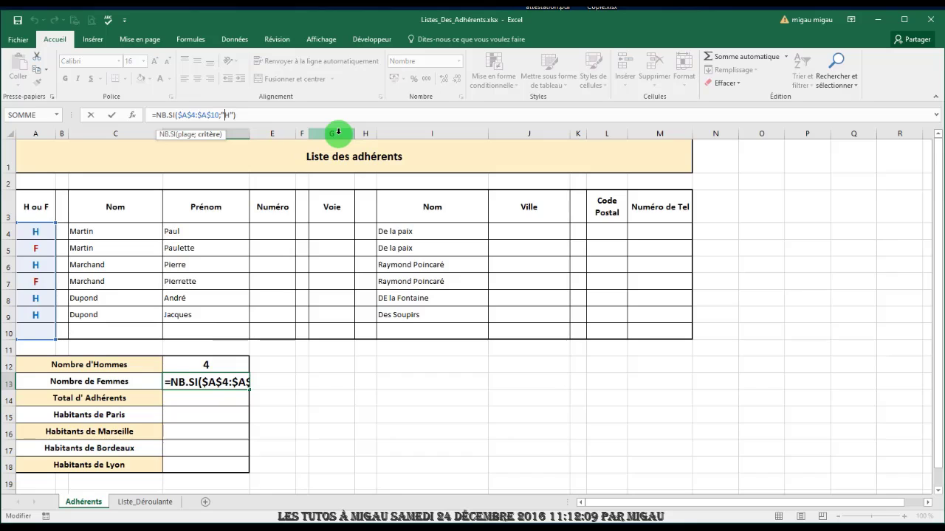
type("F")
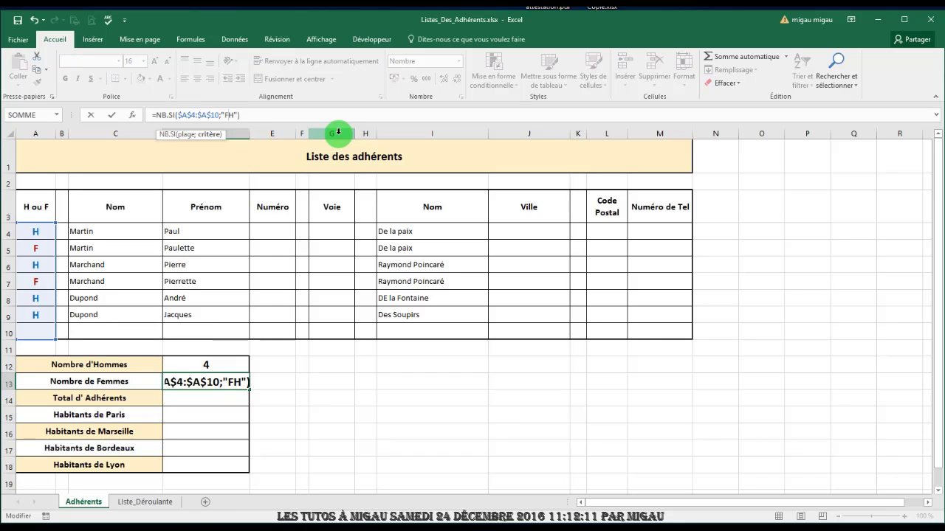
key("Delete")
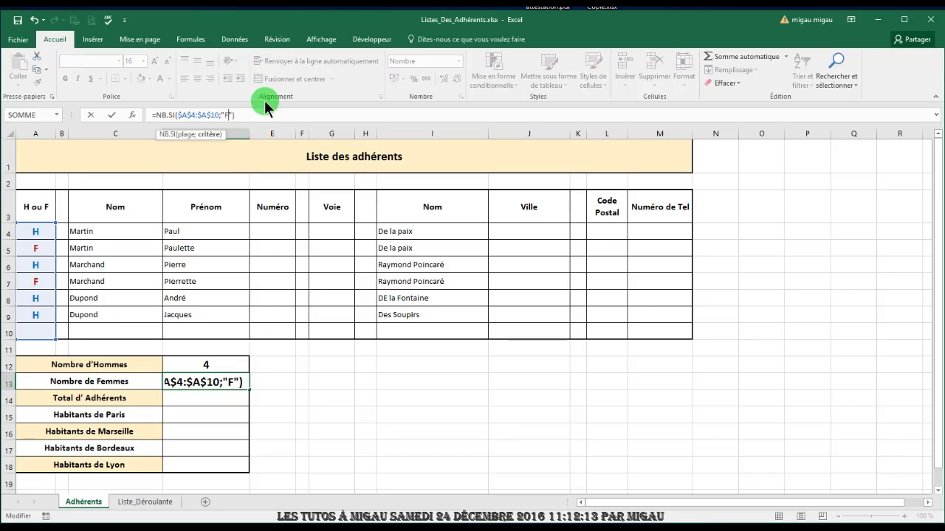
key("Return")
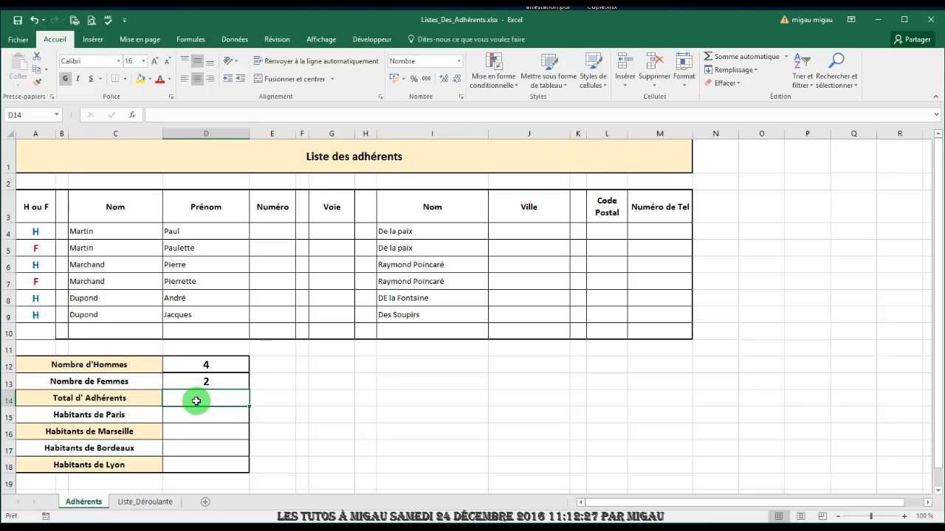
- Total the men and women in D14 with an automatic sum of D12:D13
left_click(738, 57)
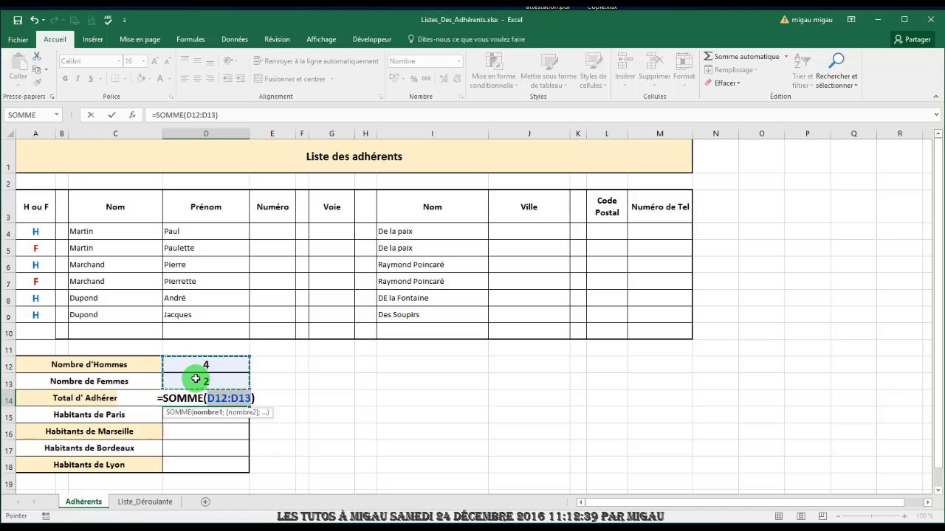
key("Return")
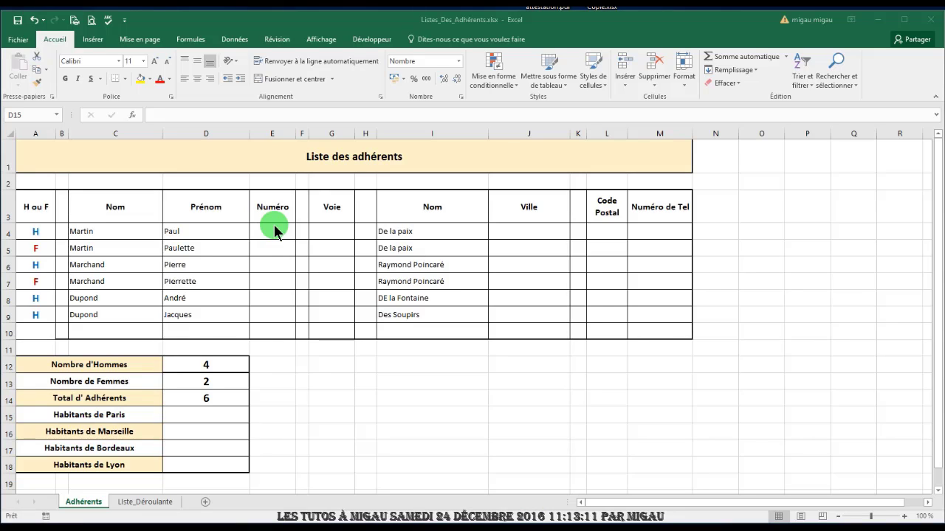
- On the LIste_Déroulante sheet, define the workbook name Numeros_de_Rue for the street numbers in A2:A20
left_click(136, 502)
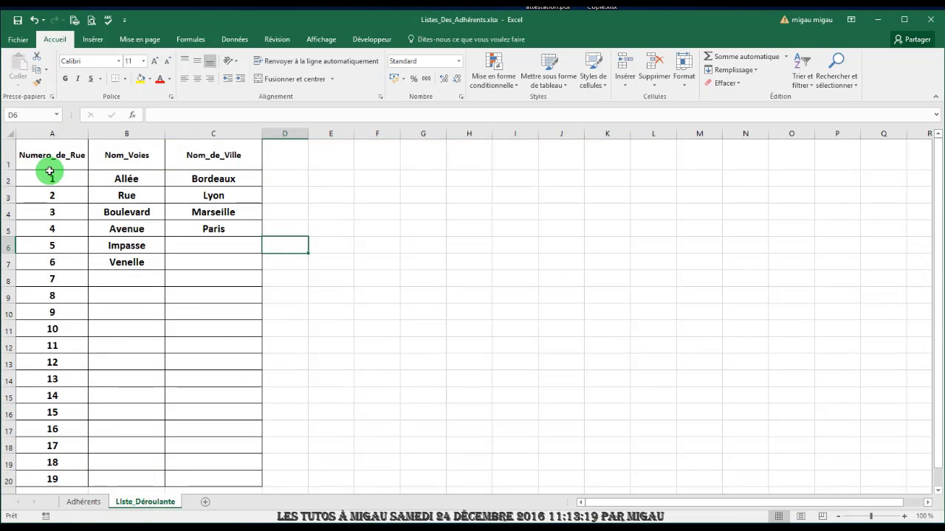
scroll(55, 171, "down", 1)
scroll(55, 171, "down", 1)
scroll(56, 170, "up", 1)
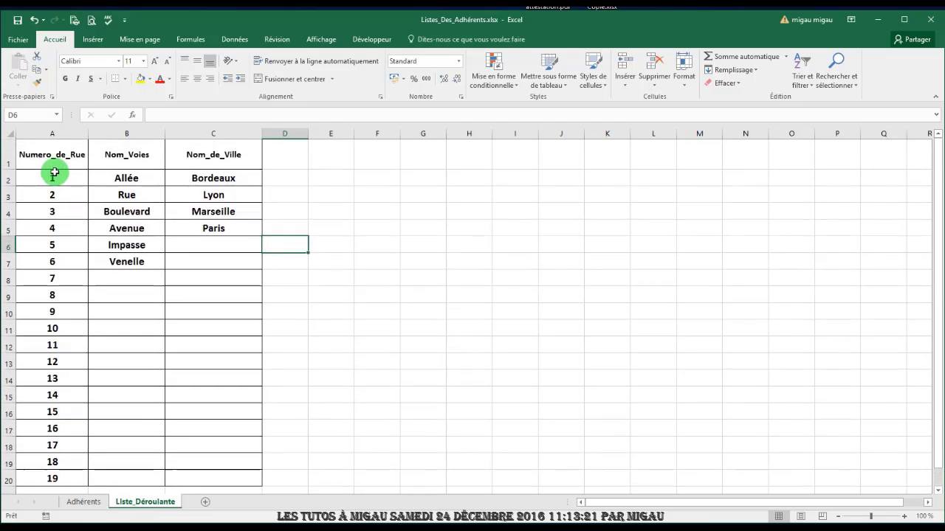
left_click_drag(56, 174, 29, 414)
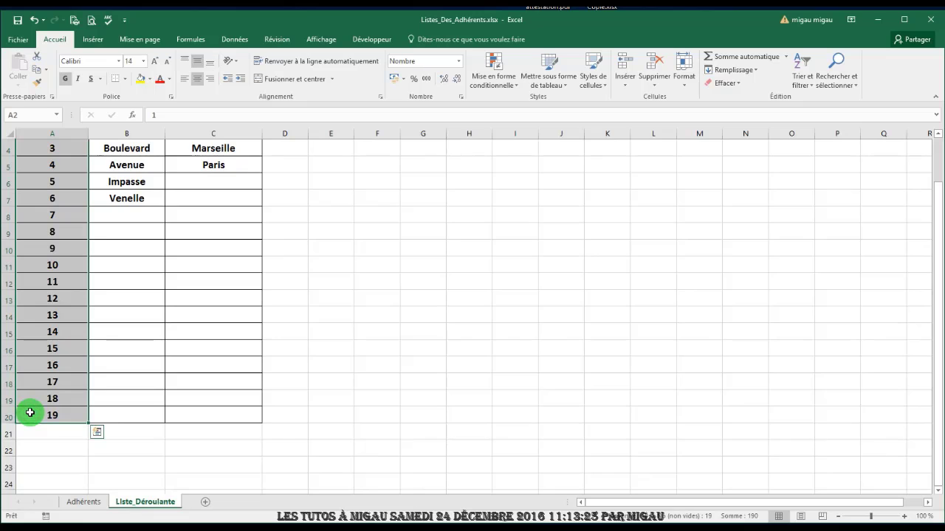
left_click(191, 39)
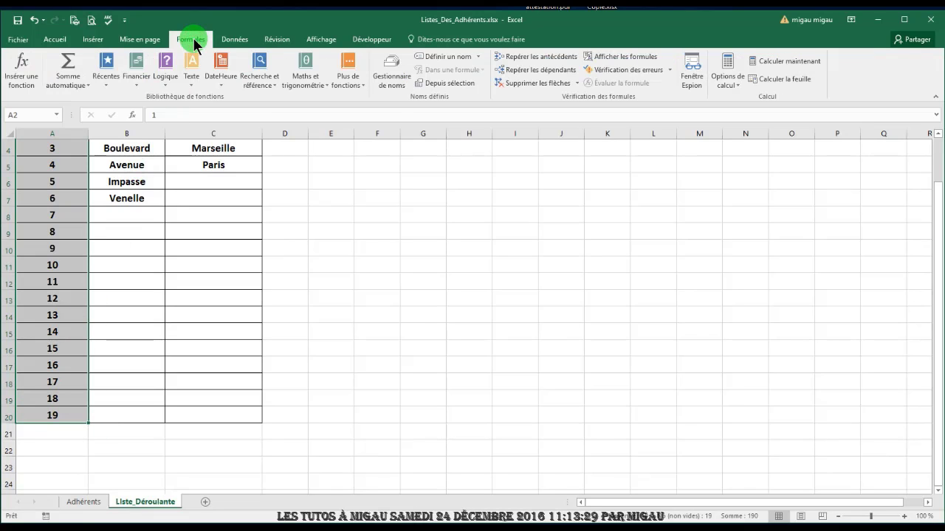
left_click(477, 57)
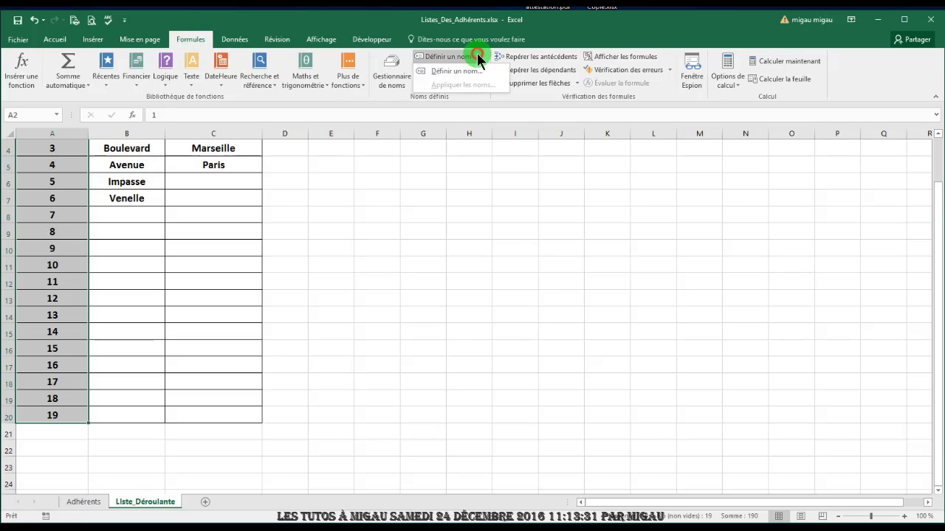
left_click(459, 71)
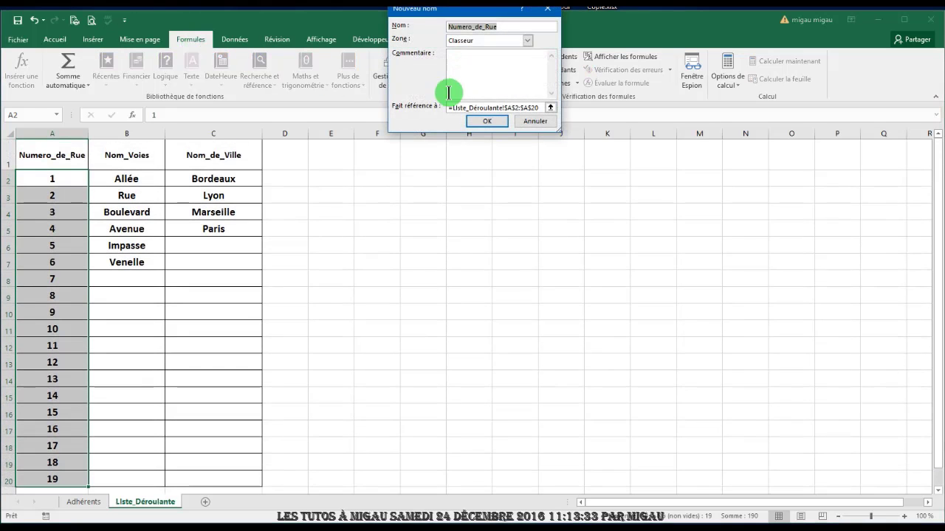
left_click(473, 26)
type("s")
left_click(446, 109)
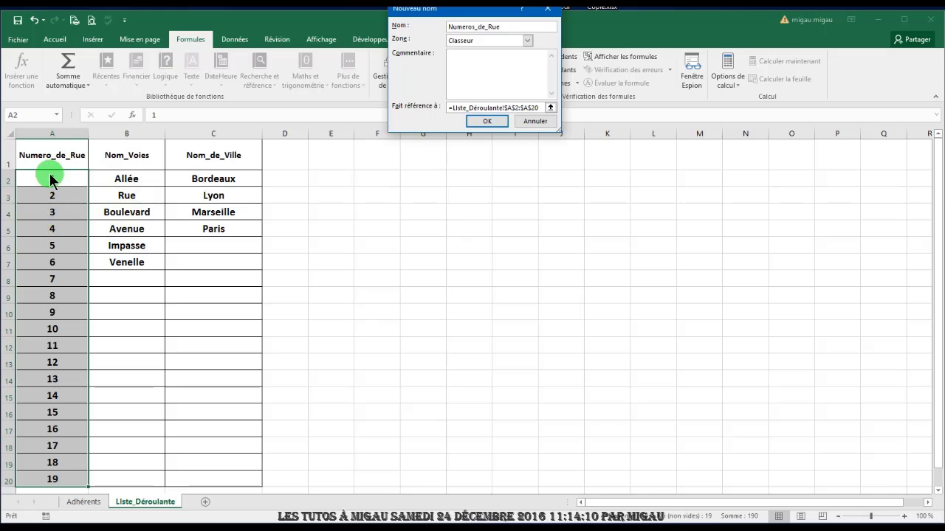
left_click(484, 122)
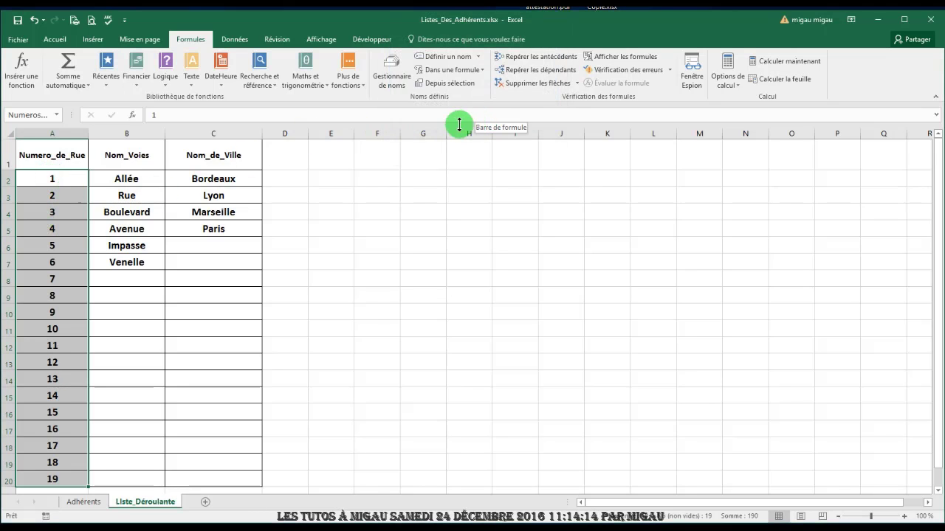
- Add list validation with the source =numeros_de_rue to E4 on the Adhérents sheet and check its drop-down choices
left_click(83, 504)
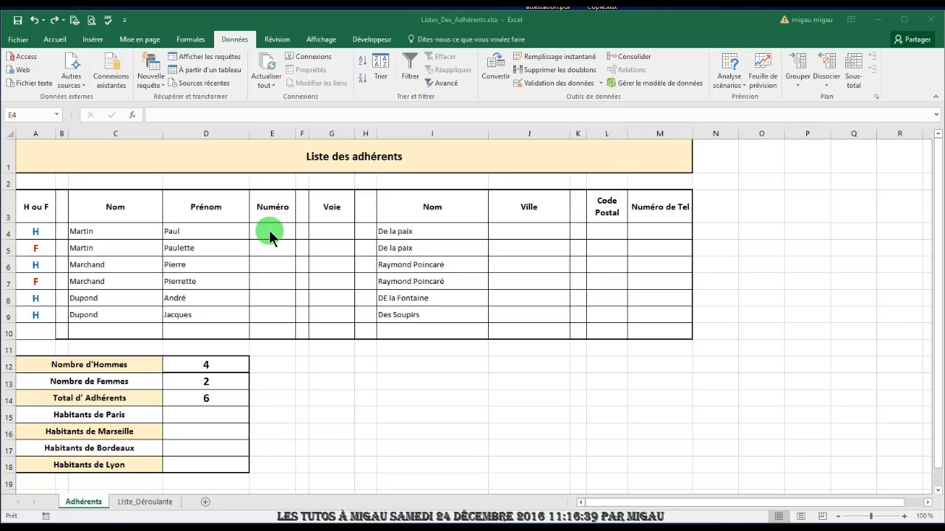
left_click(268, 230)
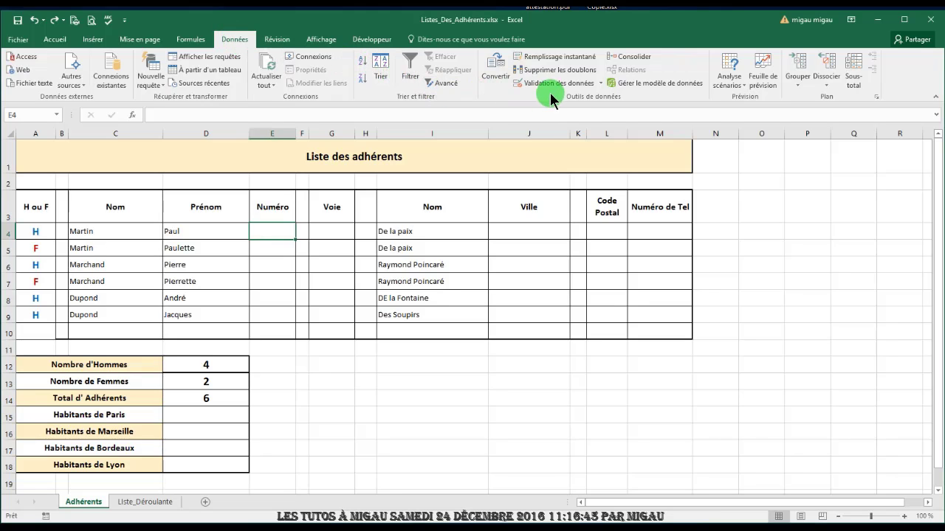
left_click(603, 82)
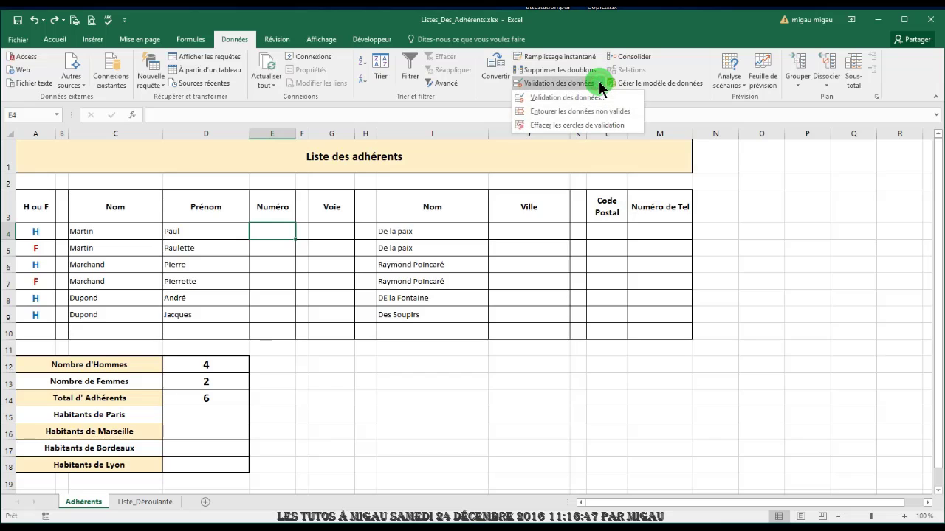
left_click(577, 97)
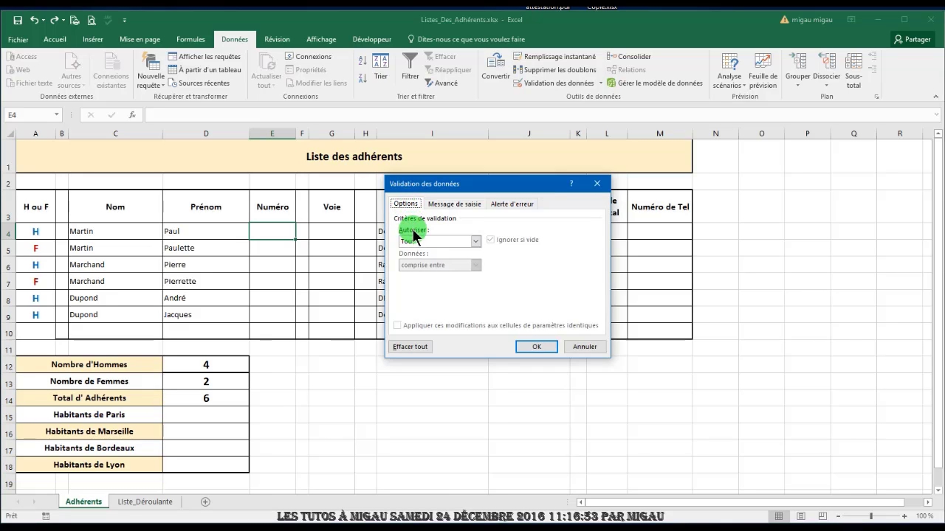
left_click(477, 240)
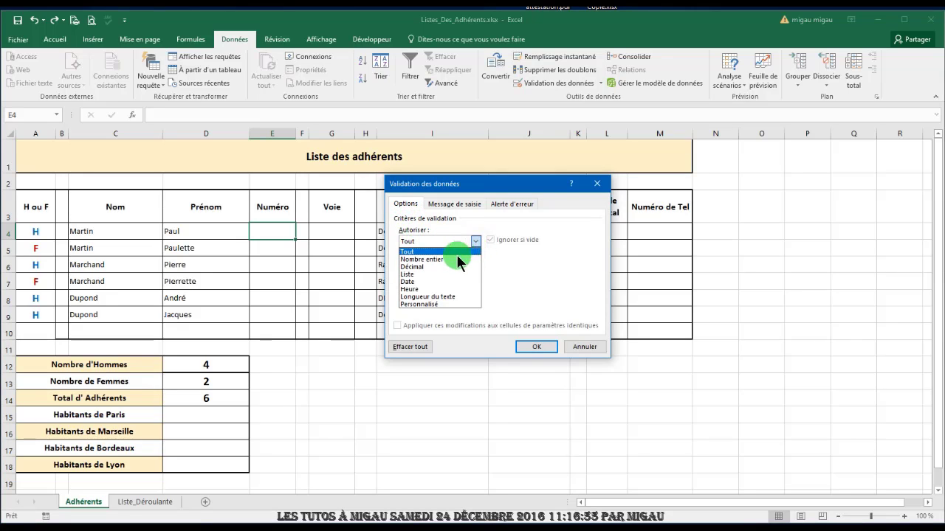
left_click(414, 275)
left_click(413, 287)
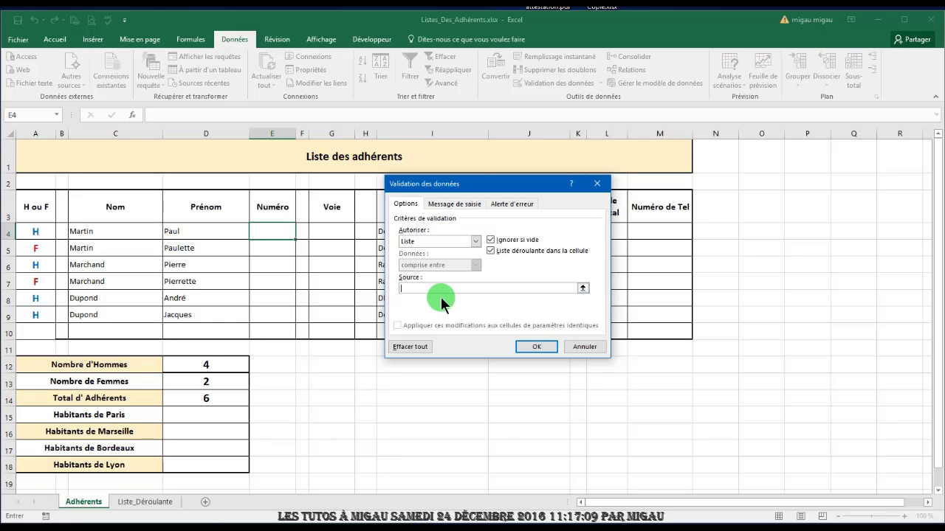
type("=numeros_de_rue")
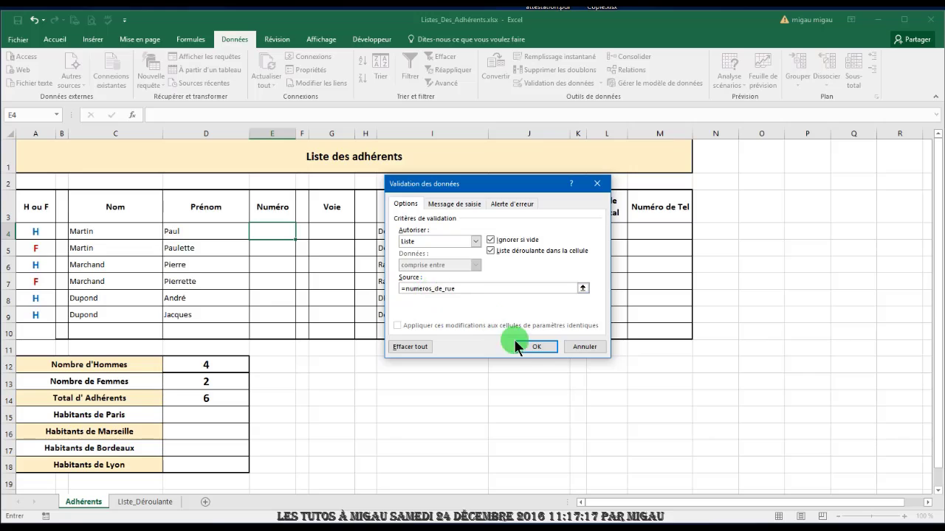
left_click(535, 346)
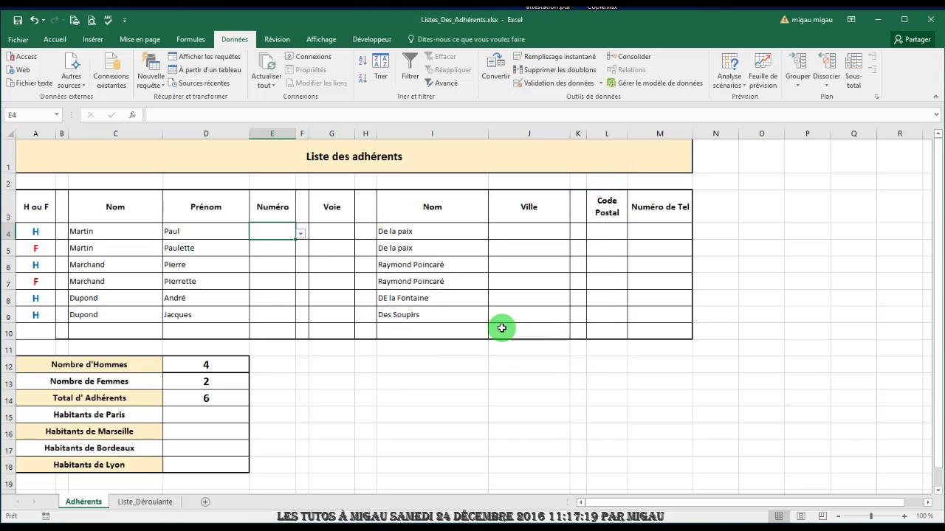
left_click(300, 233)
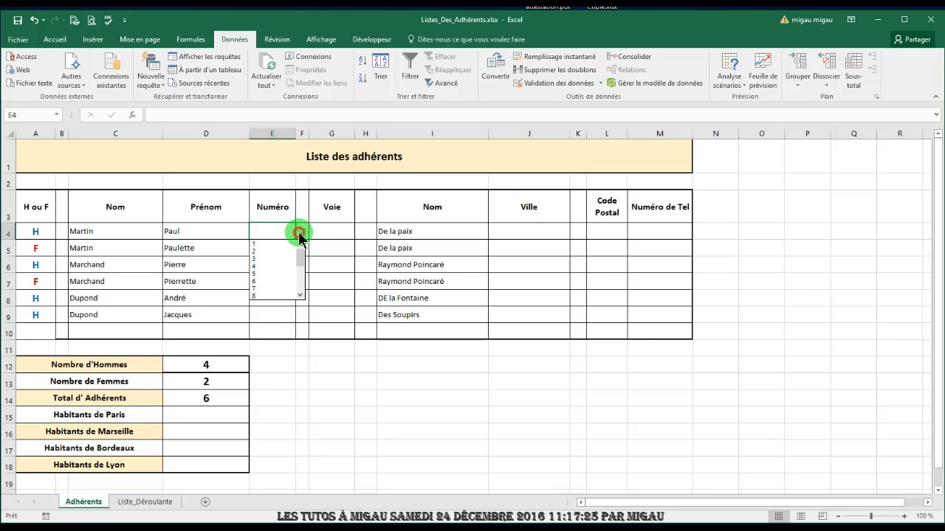
mouse_move(301, 253)
left_mouse_down()
mouse_move(302, 291)
mouse_move(303, 244)
left_mouse_up()
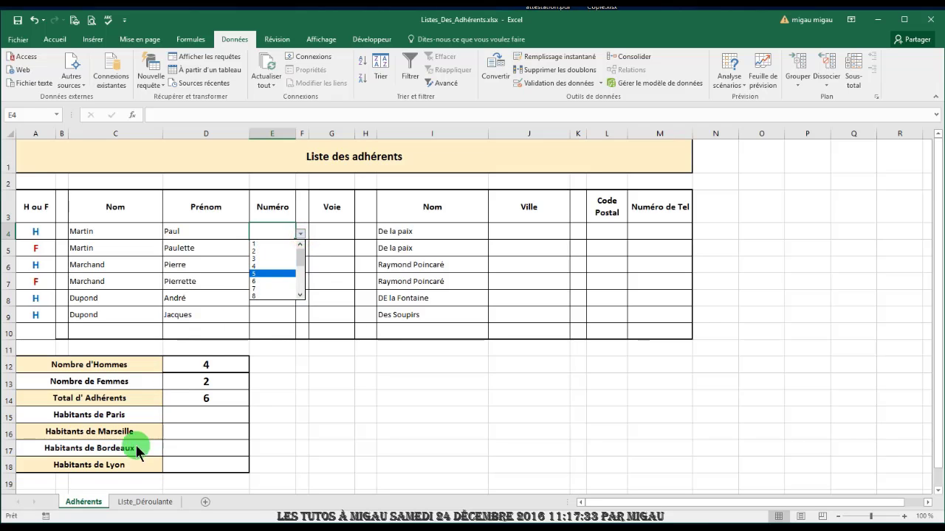
- Insert a blank row above the last street number, row 20, on the LIste_Déroulante sheet
left_click(145, 502)
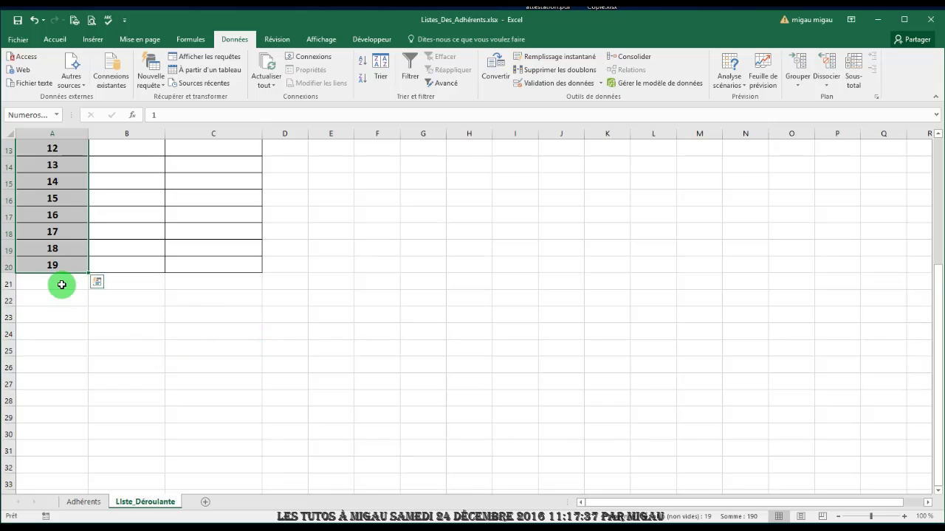
left_click(7, 265)
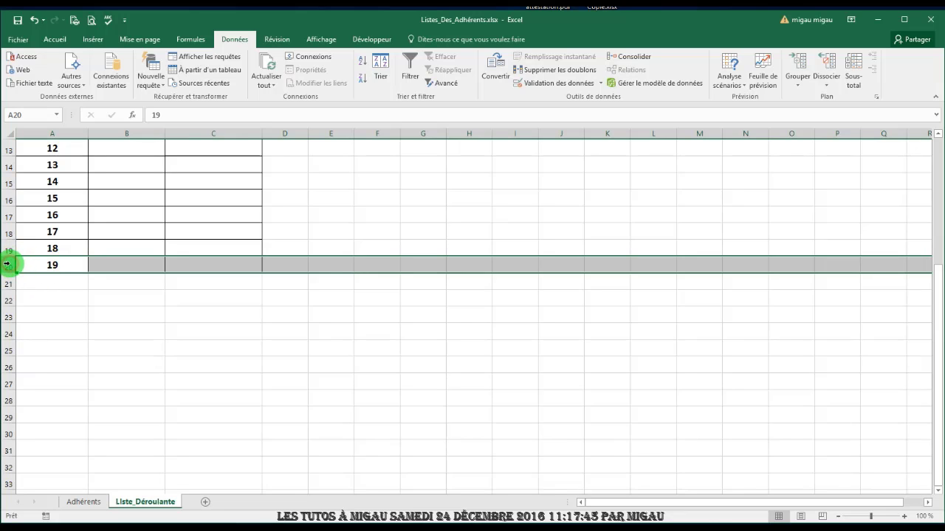
right_click(7, 263)
left_click(57, 341)
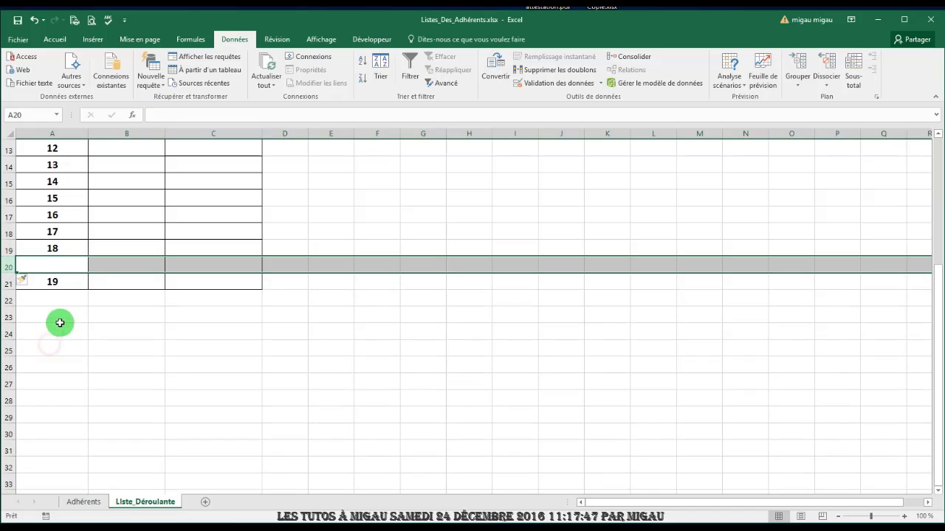
- Enter 19 in A20 and 20 in A21 to extend the street number list
left_click(47, 259)
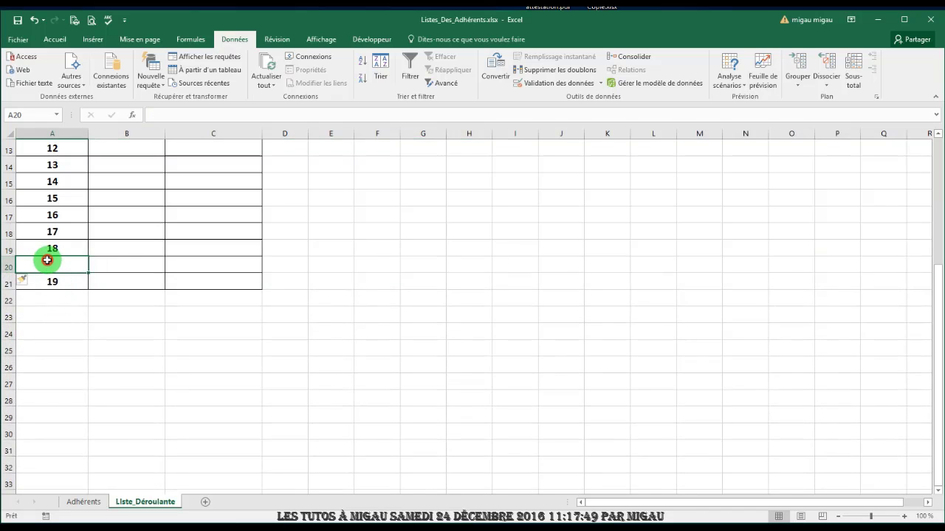
type("1")
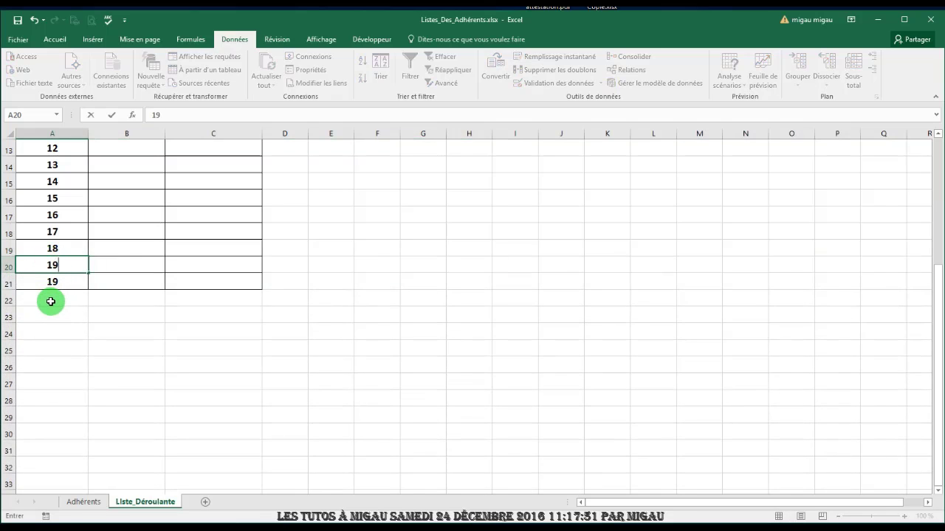
type("9")
key("Return")
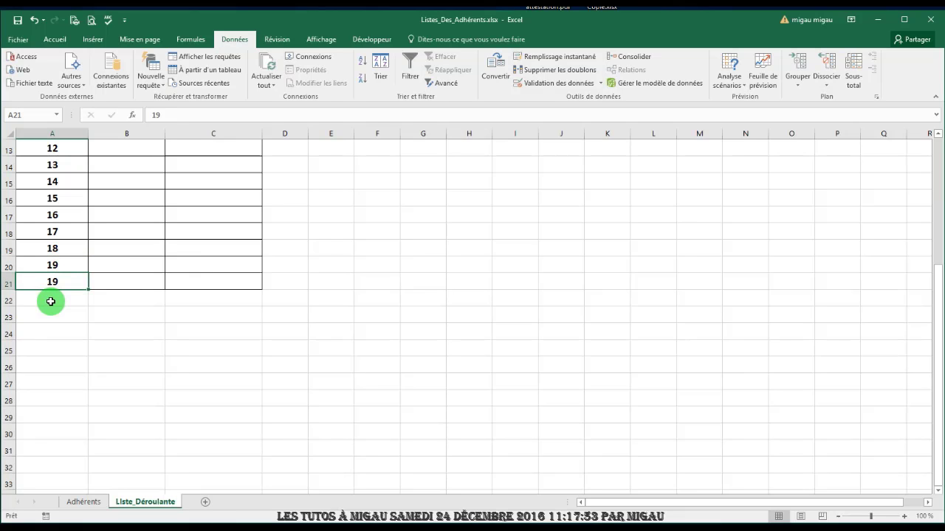
type("20")
key("Return")
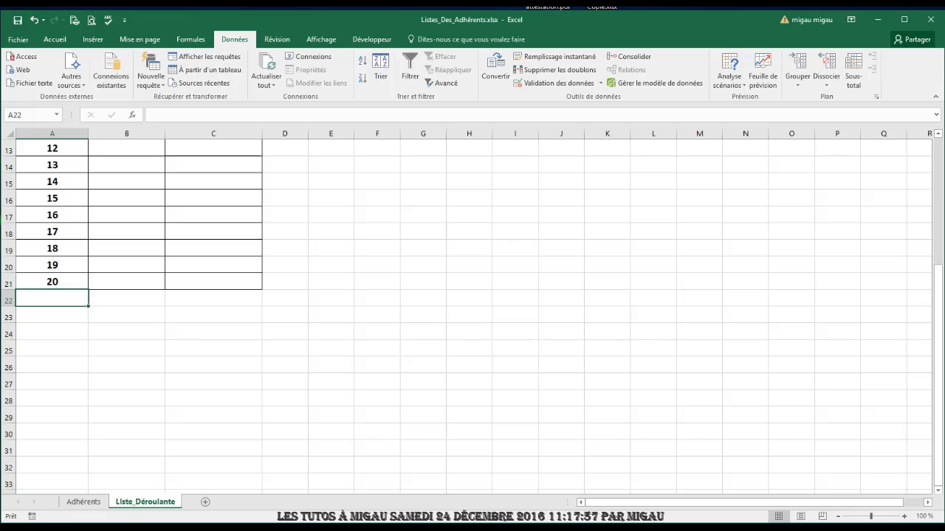
- Check the end of E4's drop-down list on the Adhérents sheet against the street numbers on LIste_Déroulante
left_click(81, 502)
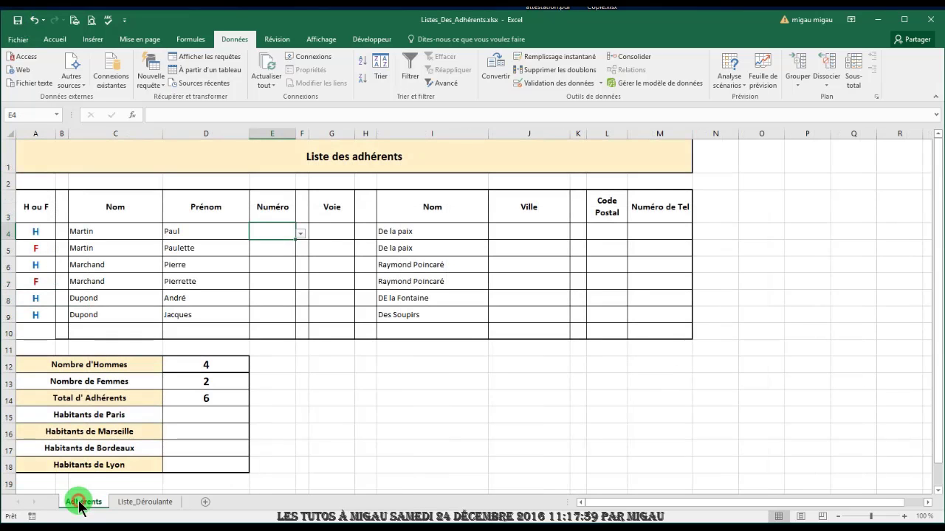
left_click(300, 233)
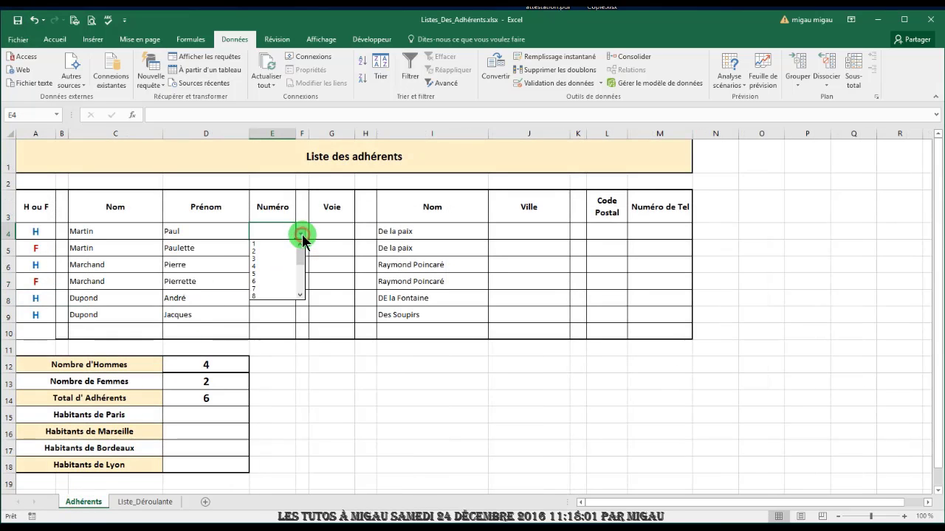
left_click_drag(306, 247, 303, 295)
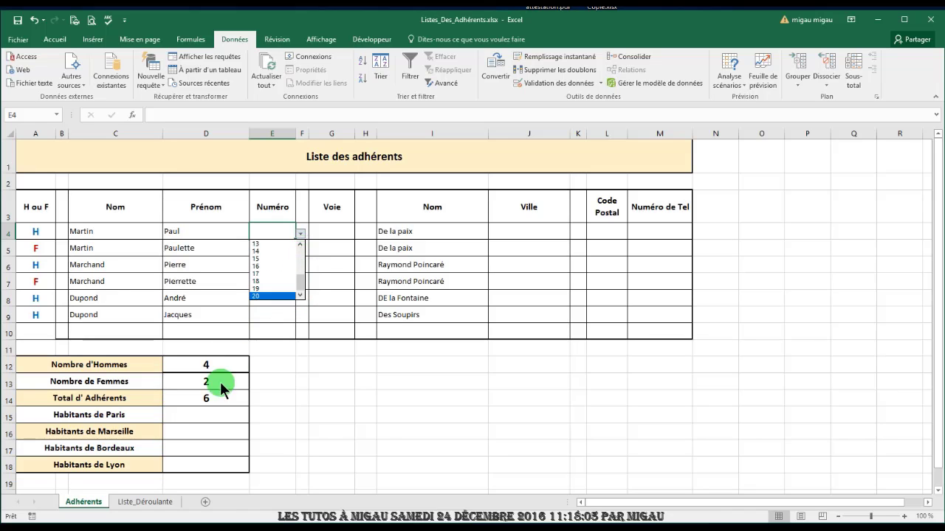
left_click(143, 502)
left_click(144, 502)
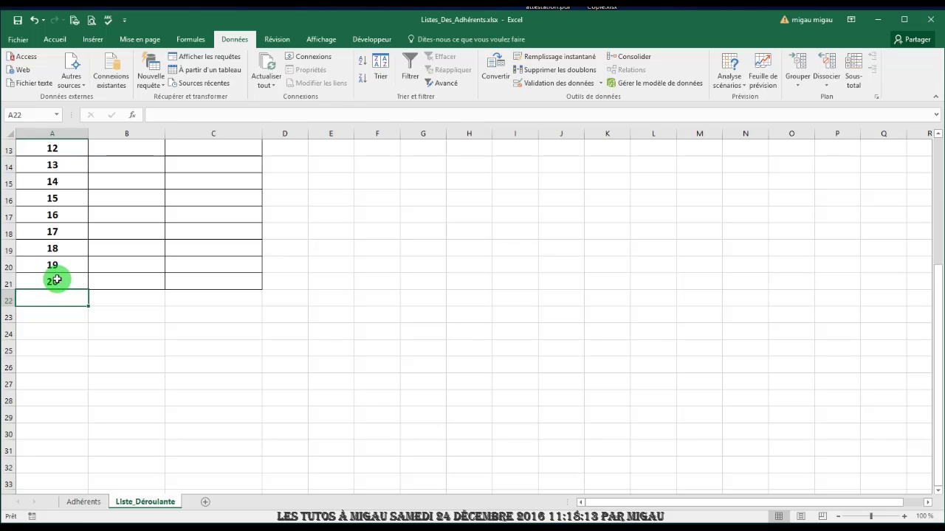
- Fill E4's drop-down validation down the Numéro column to E10 on the Adhérents sheet and check the filled cells
left_click(81, 502)
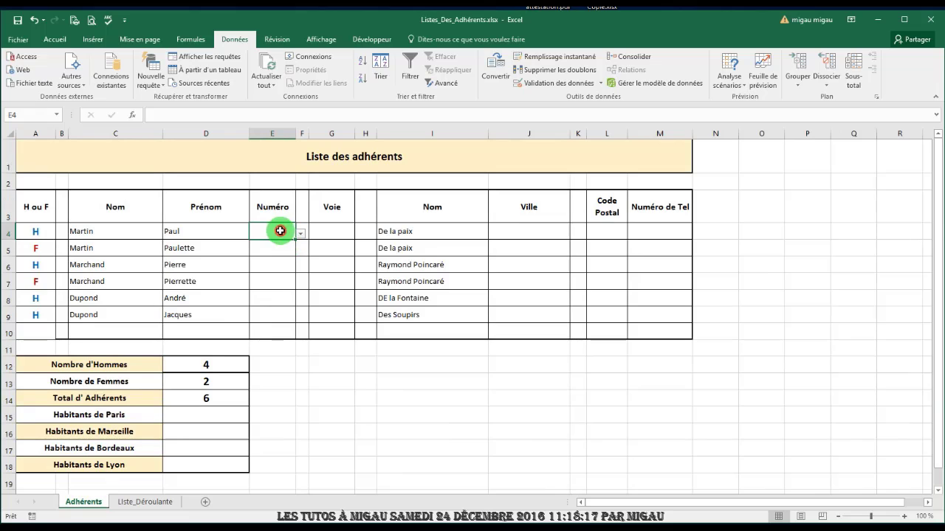
left_click_drag(296, 241, 294, 336)
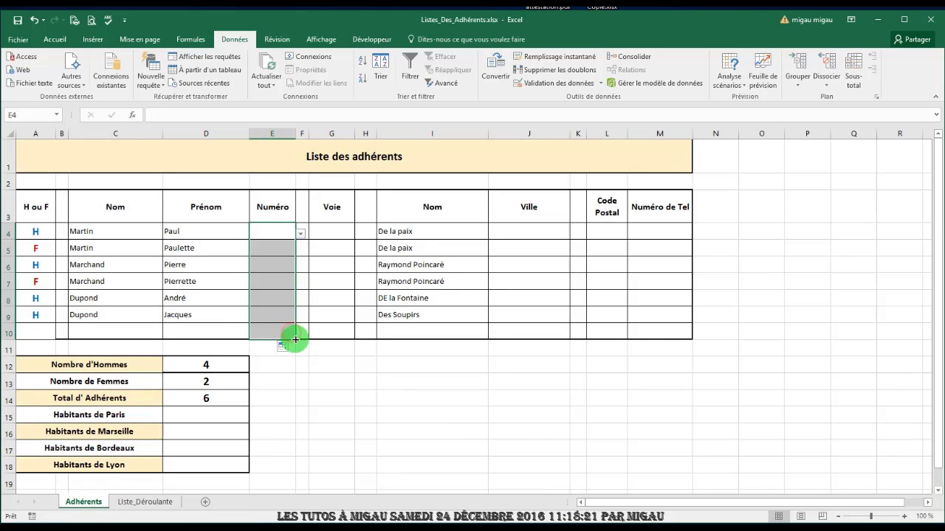
left_click(279, 249)
left_click(274, 264)
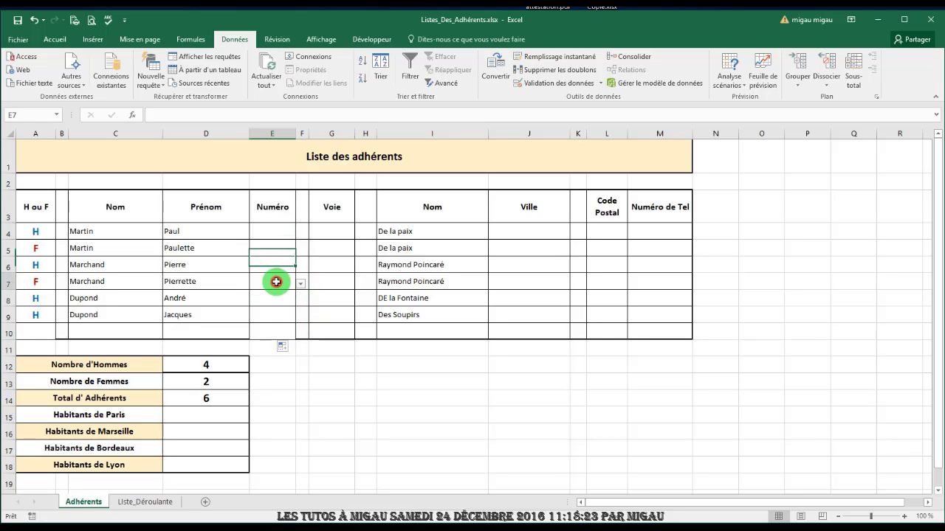
left_click(274, 281)
left_click(271, 300)
left_click(272, 315)
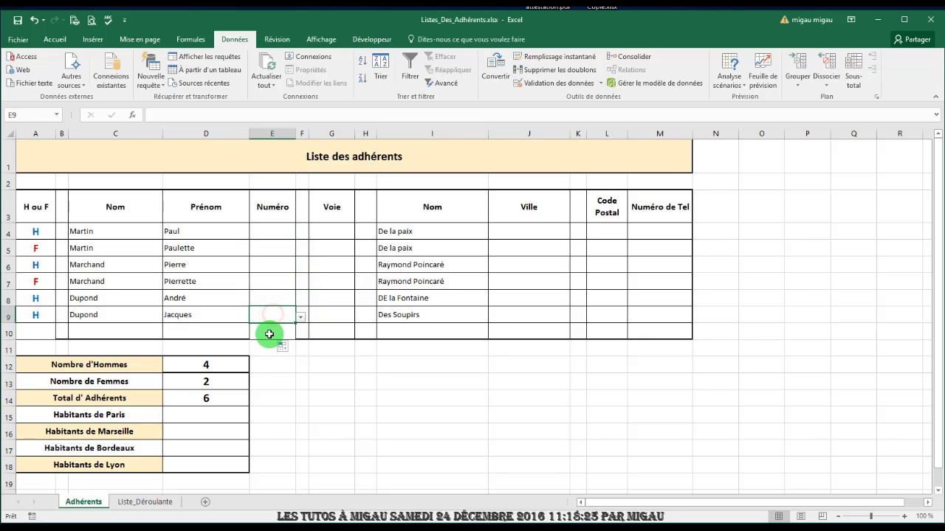
- Choose 2 from the drop-down list in E4 as the first member's street number
left_click(285, 228)
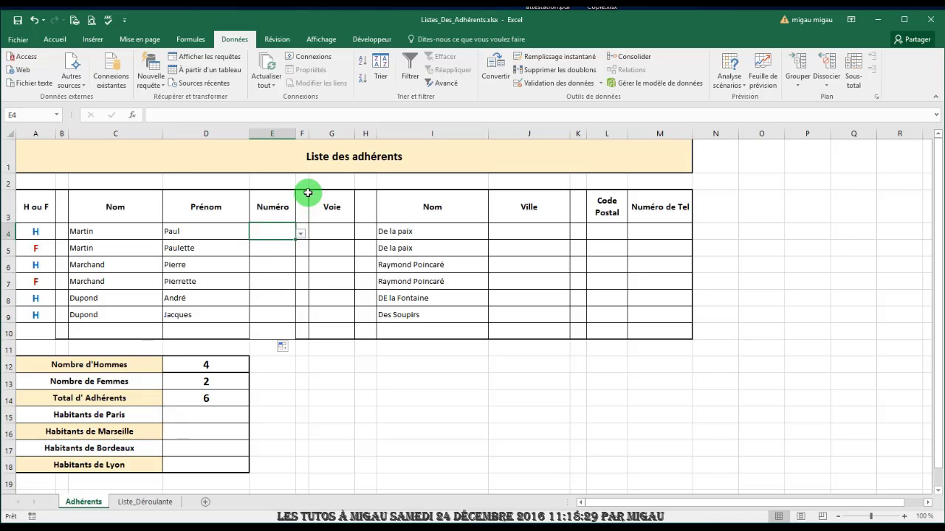
left_click(301, 235)
left_click(270, 246)
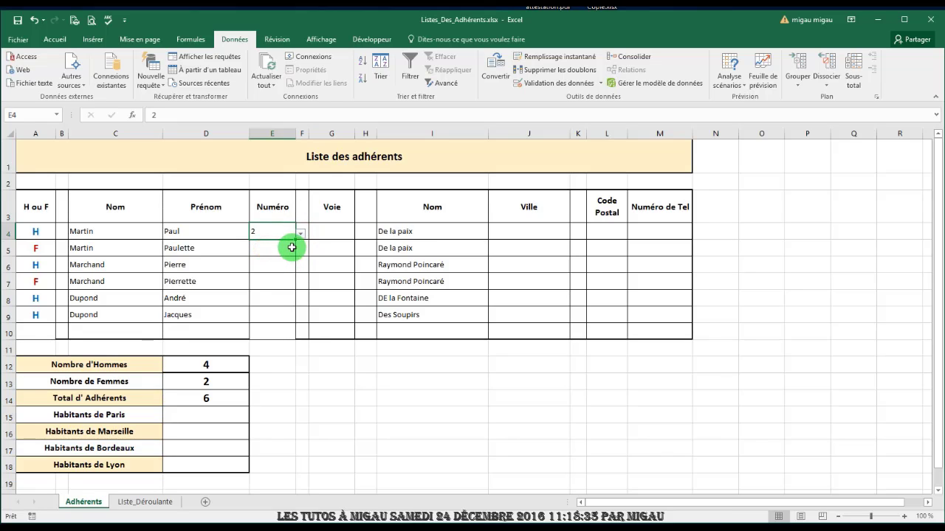
- Choose 4 in E5 and 6 in E6 from the street number drop-down lists
left_click(282, 250)
left_click(301, 251)
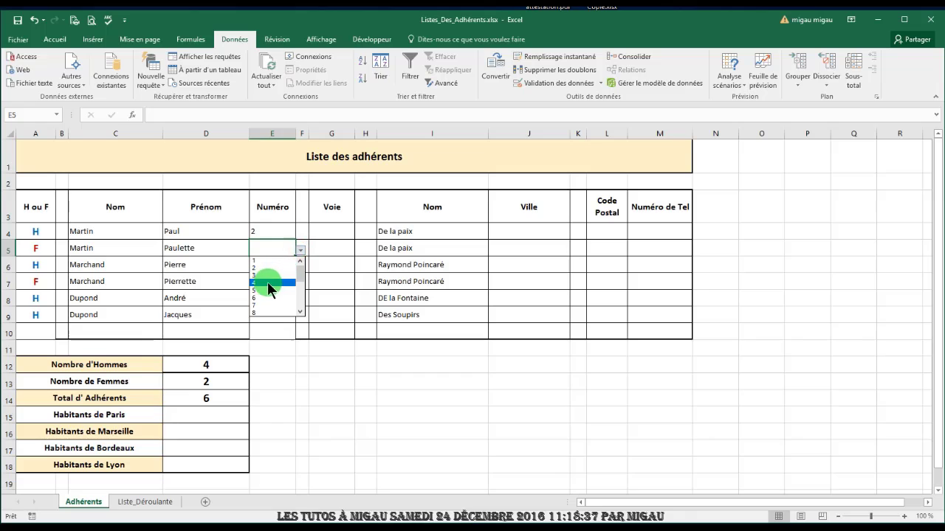
left_click(267, 282)
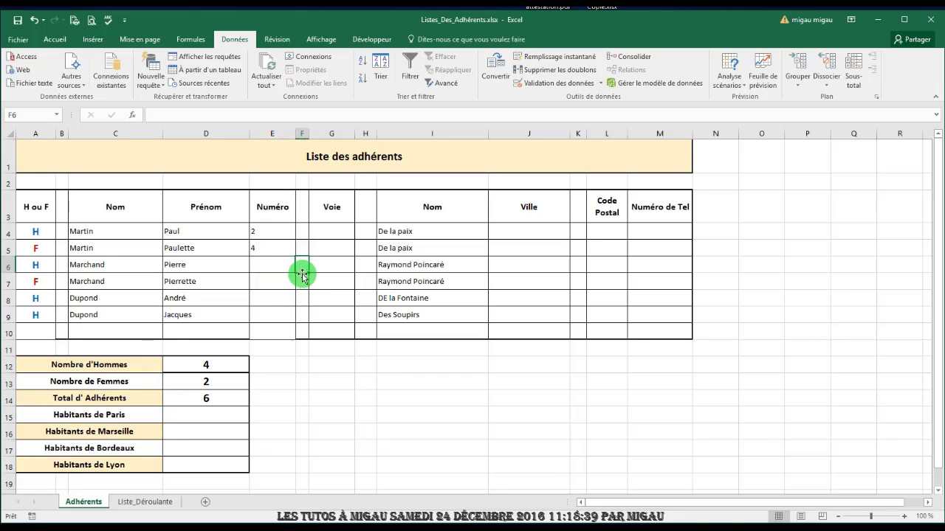
left_click(285, 269)
left_click(301, 268)
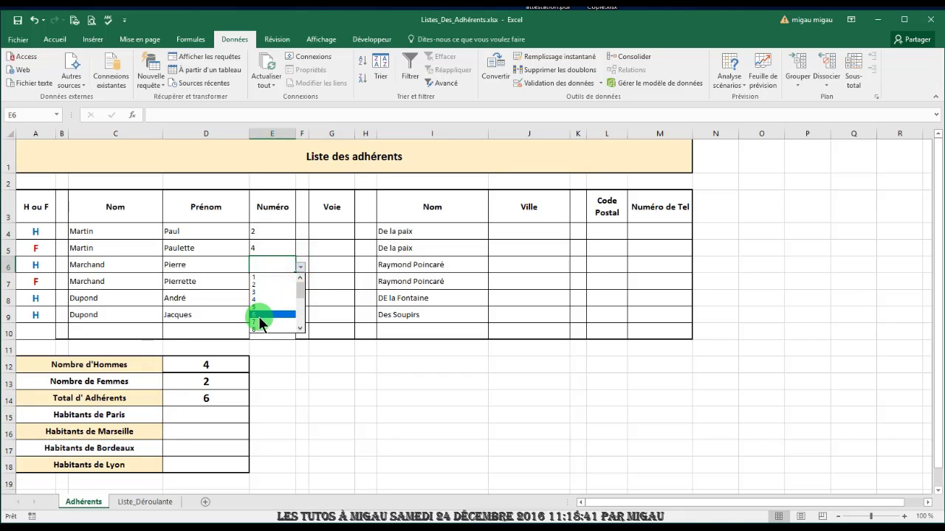
left_click(260, 316)
- Choose 20 from the drop-down list in E7 as the fourth member's street number
left_click(276, 284)
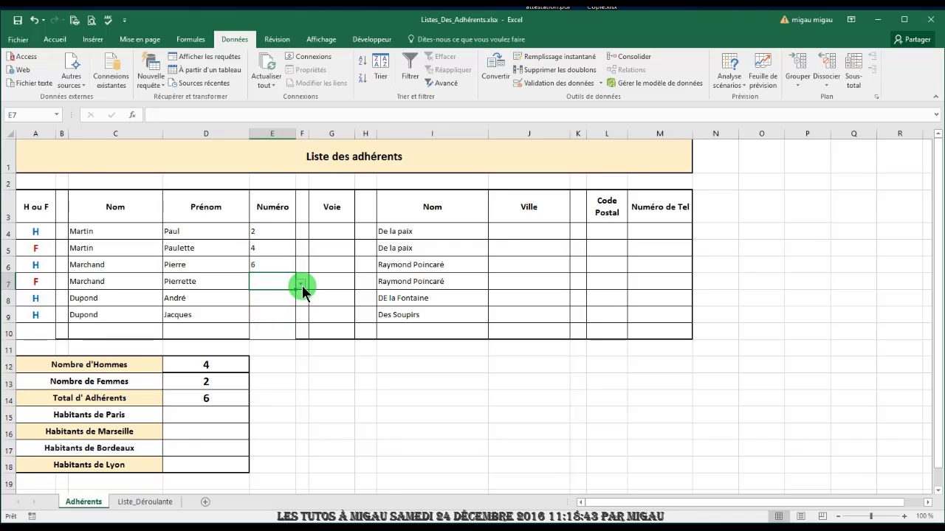
left_click(302, 285)
scroll(299, 310, "down", 3)
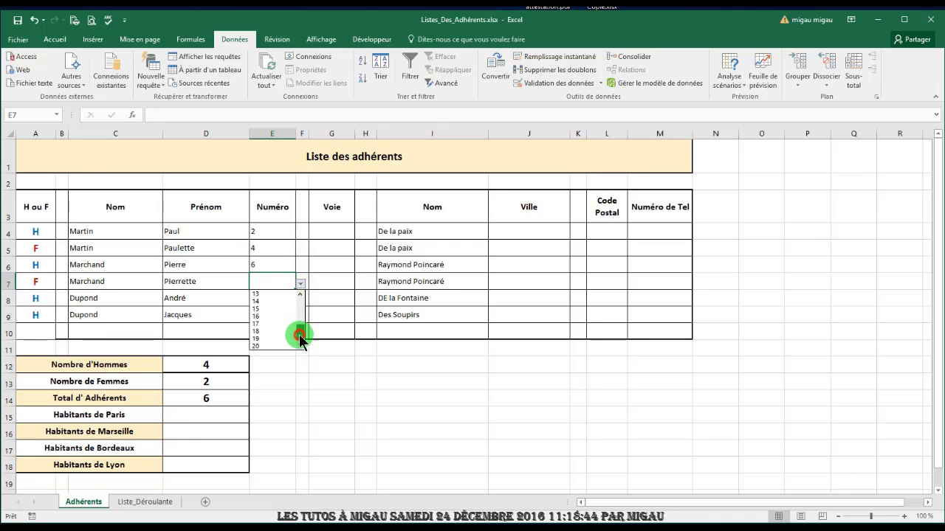
left_click(255, 346)
- Choose 5 as the street number in both E8 and E9 from their drop-down lists
left_click(263, 301)
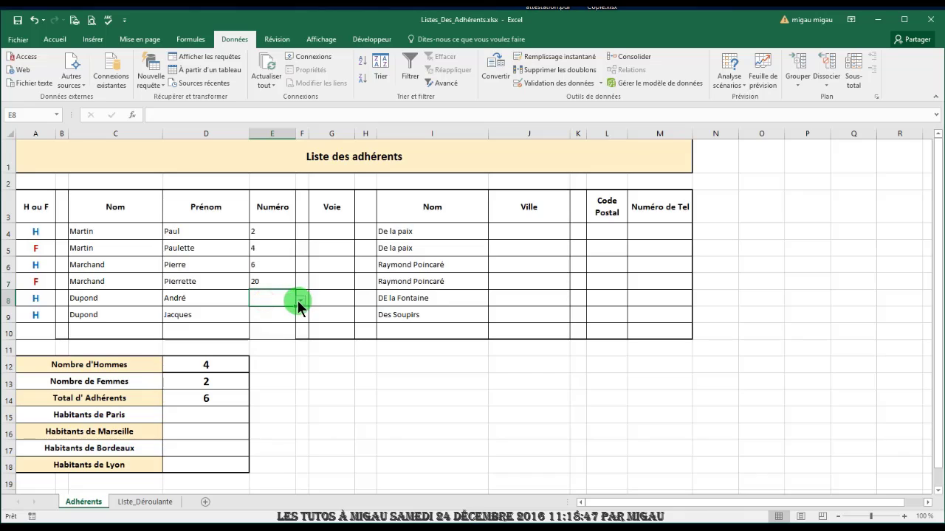
left_click(299, 303)
left_click(259, 334)
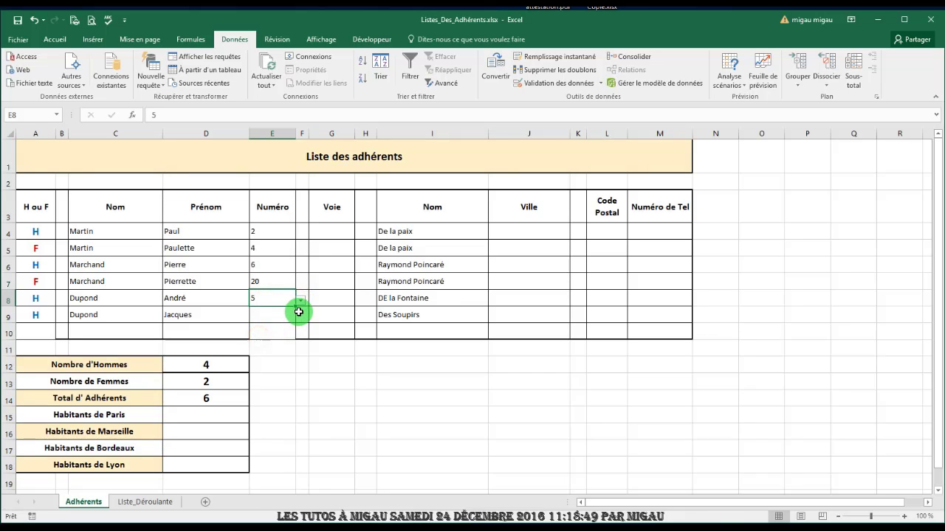
left_click(289, 316)
left_click(300, 317)
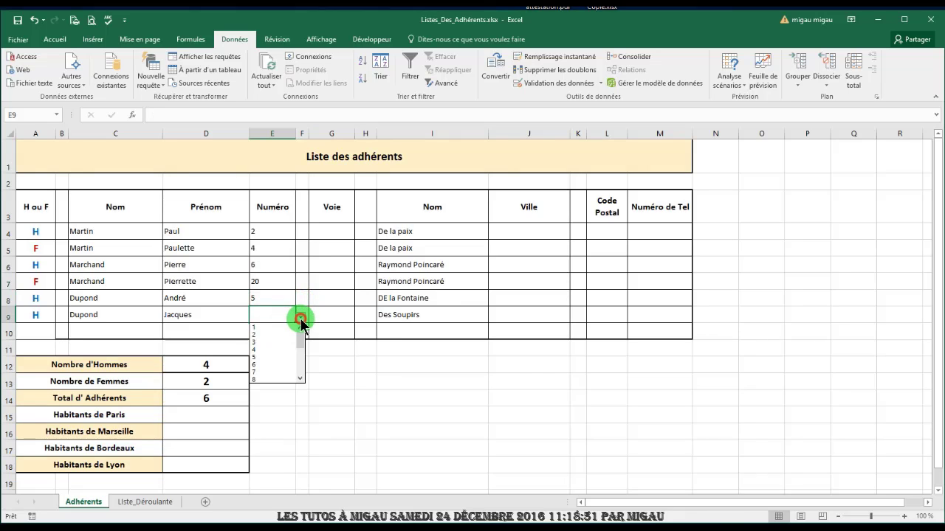
left_click(255, 356)
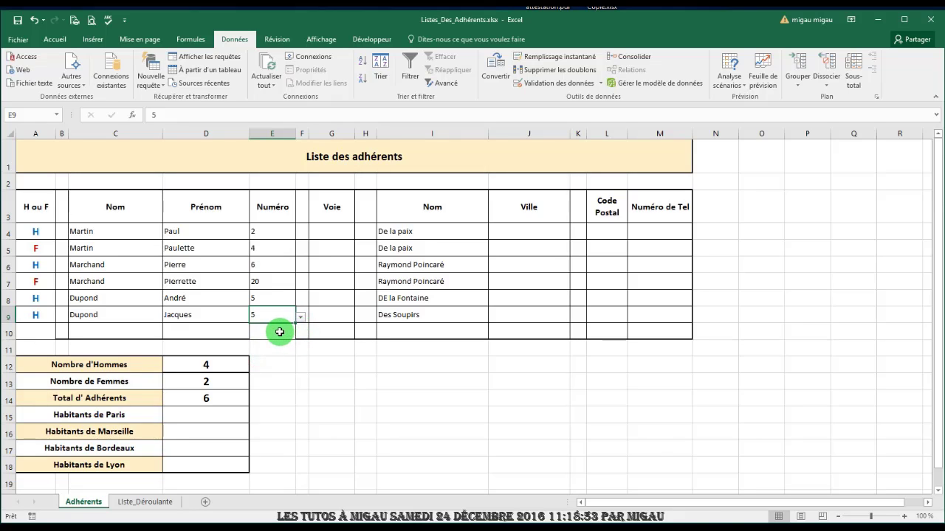
- Centre the street numbers in E4:E9 horizontally and increase their font size to 12
left_click_drag(267, 236, 260, 315)
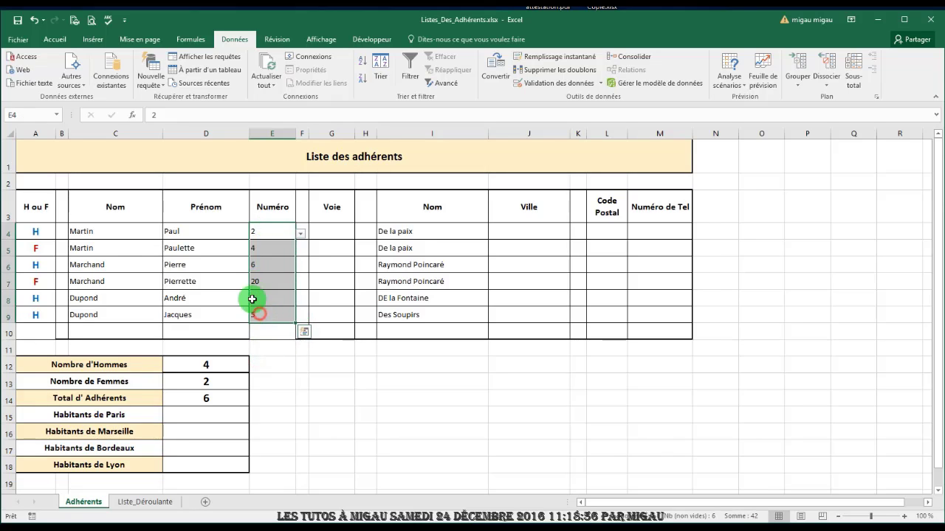
left_click(55, 40)
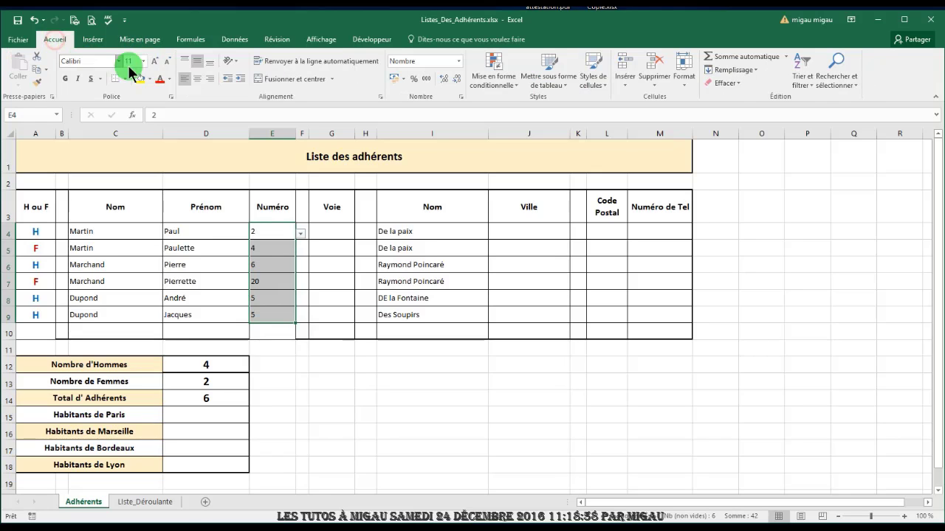
left_click(198, 78)
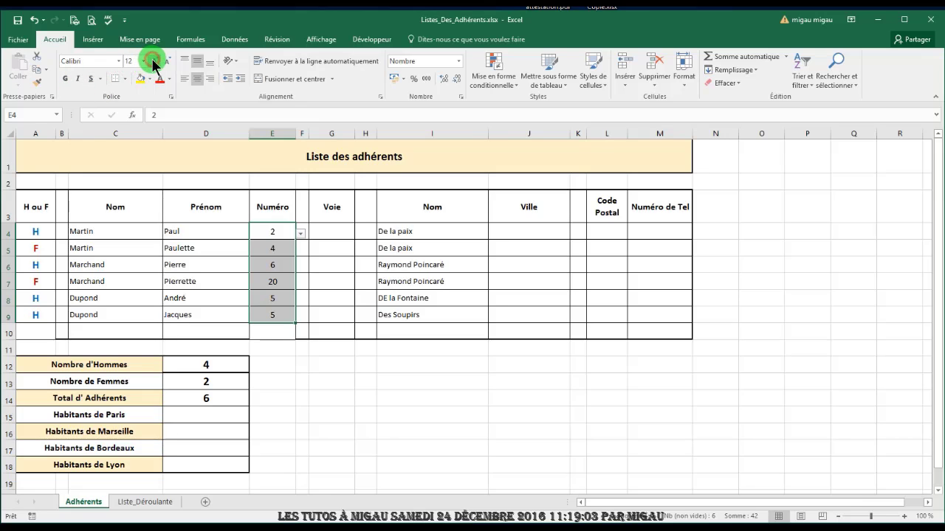
left_click(285, 381)
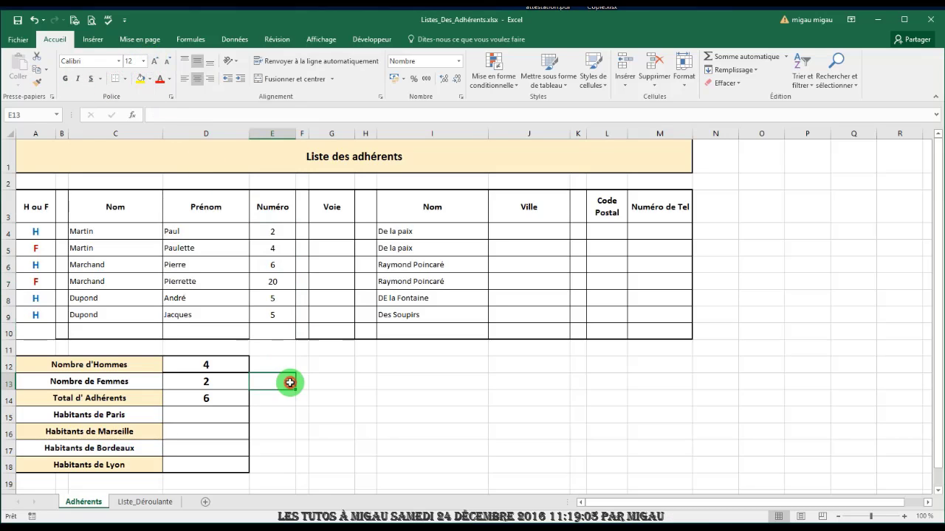
- Define the workbook-scoped name Noms_Voies for the street type cells B2:B21 on the LIste_Déroulante sheet
left_click(321, 231)
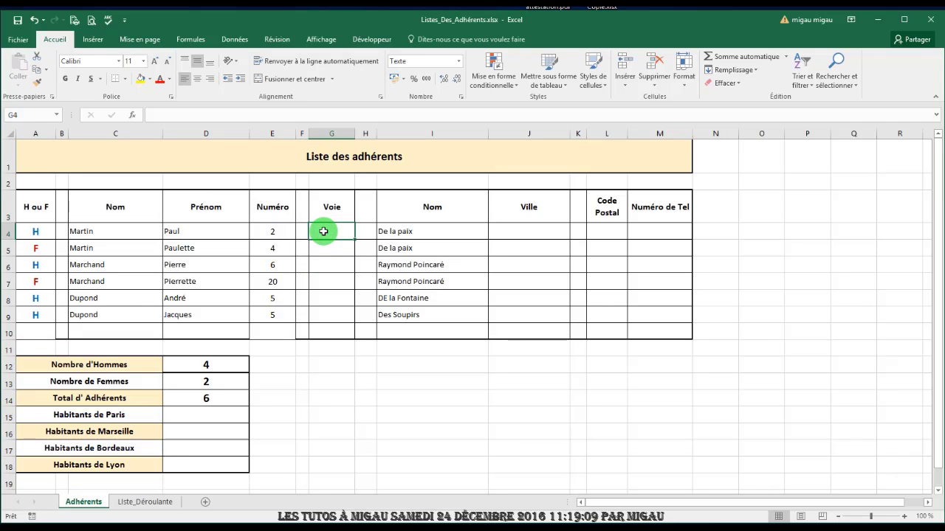
left_click(139, 504)
scroll(189, 428, "up", 4)
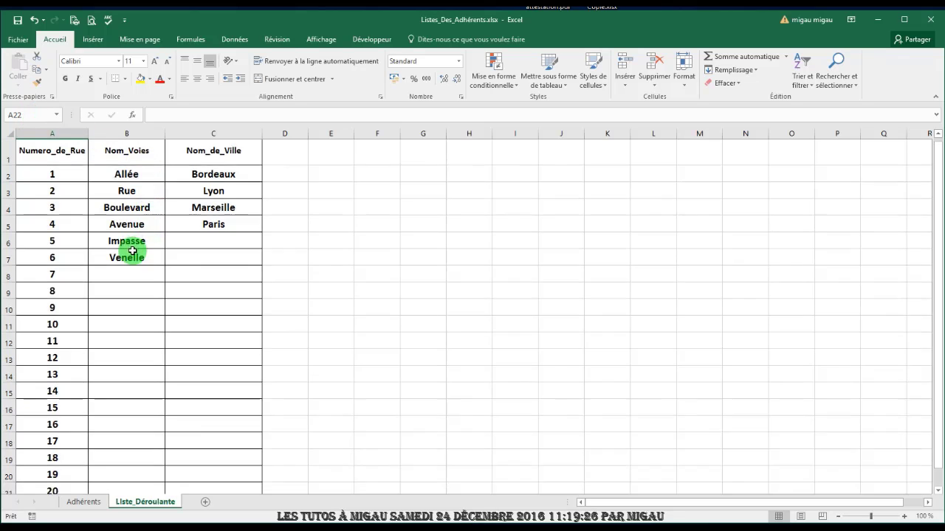
scroll(126, 251, "down", 3)
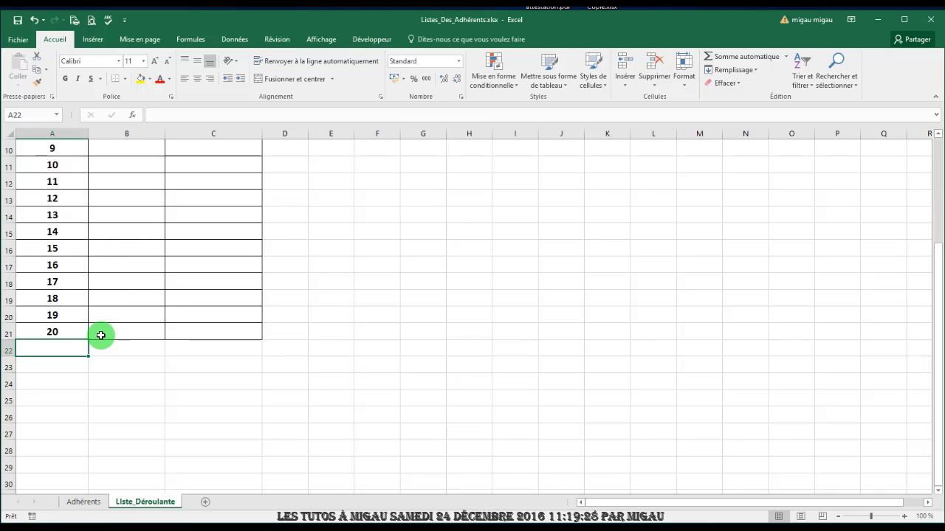
scroll(129, 308, "up", 3)
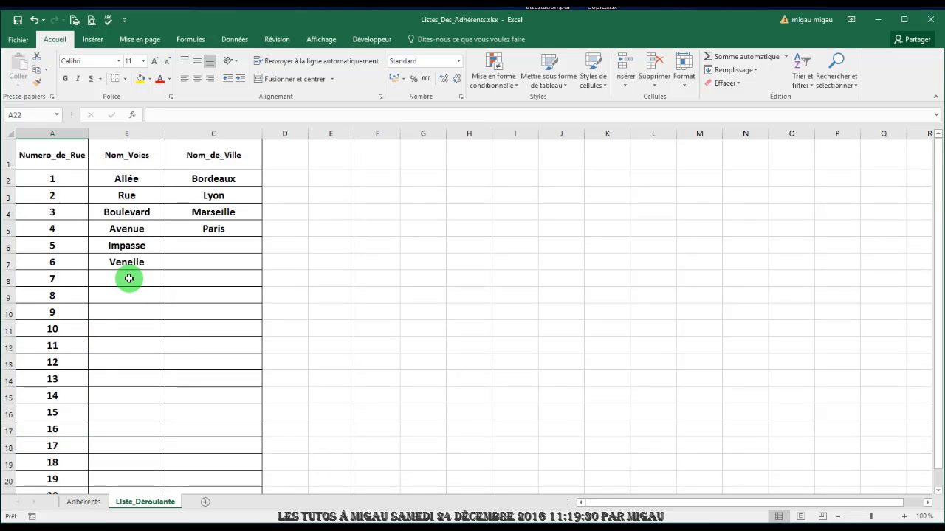
scroll(133, 405, "down", 2)
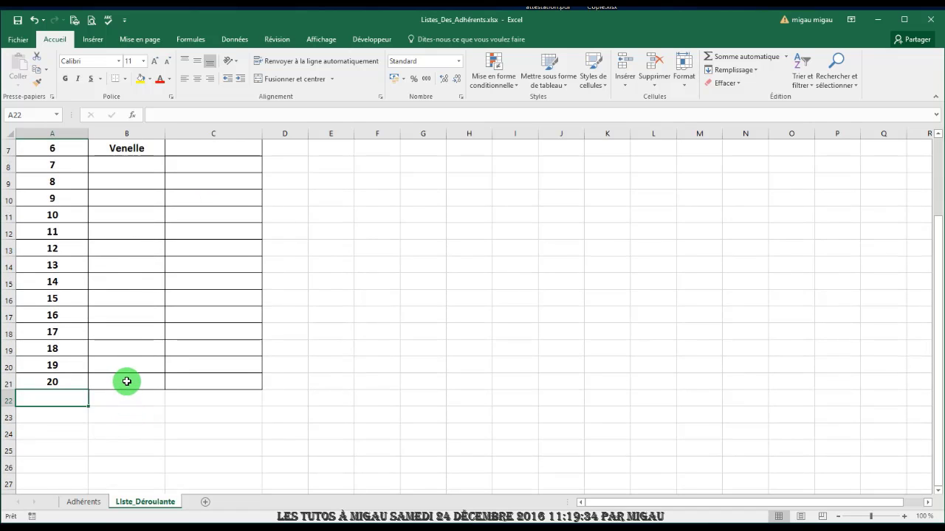
scroll(127, 382, "up", 2)
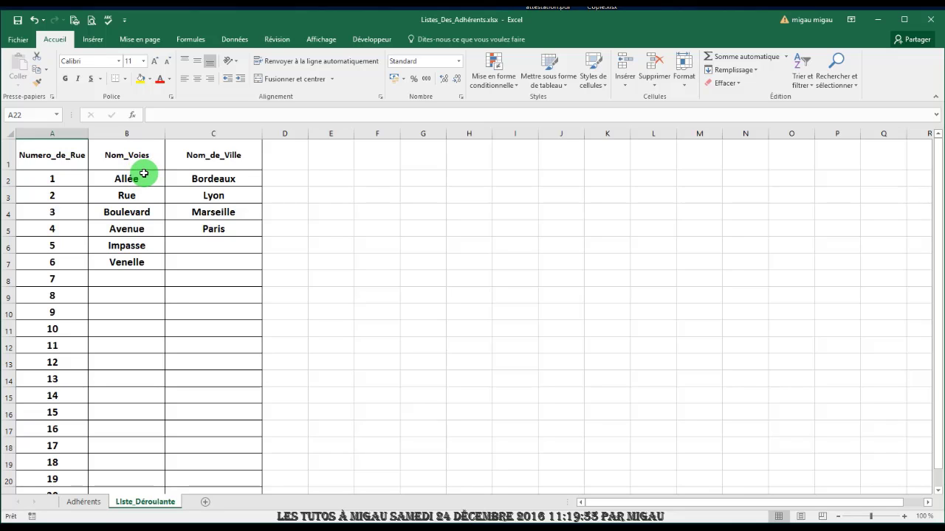
left_click_drag(143, 173, 127, 464)
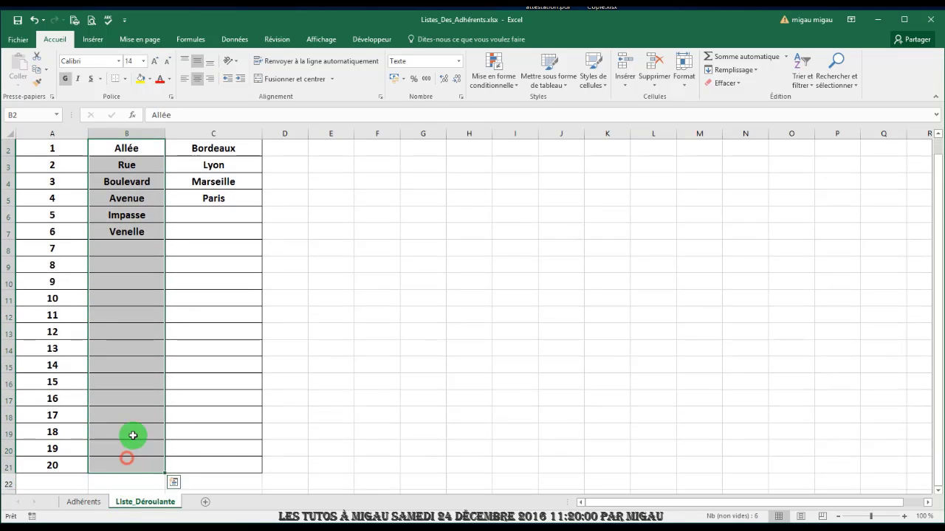
left_click(190, 39)
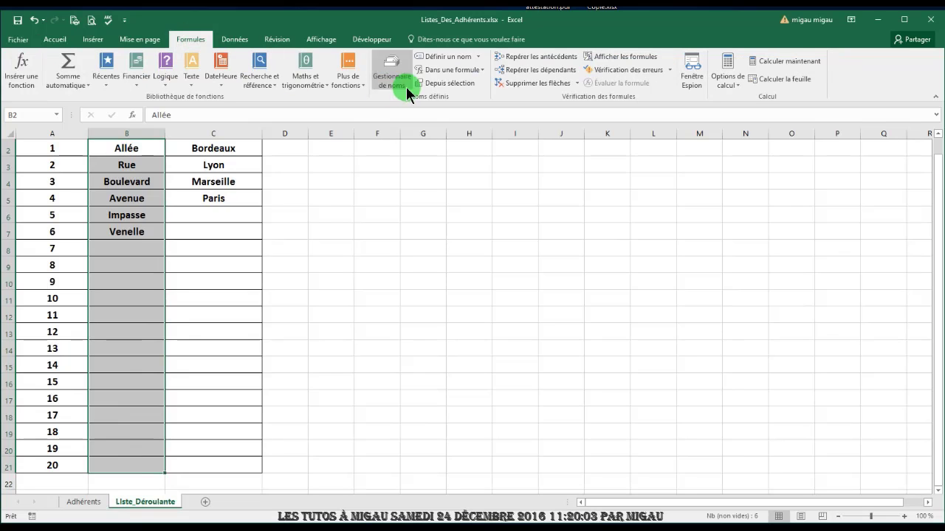
left_click(480, 57)
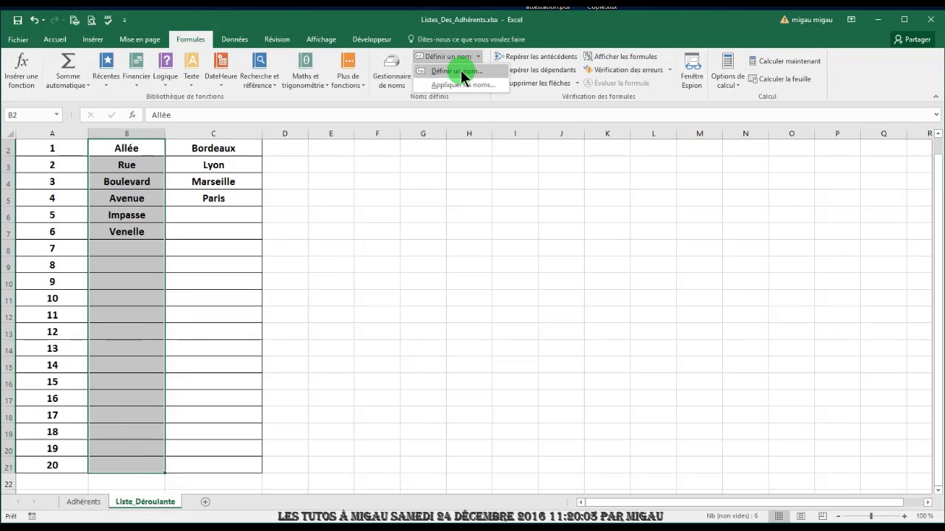
left_click(460, 70)
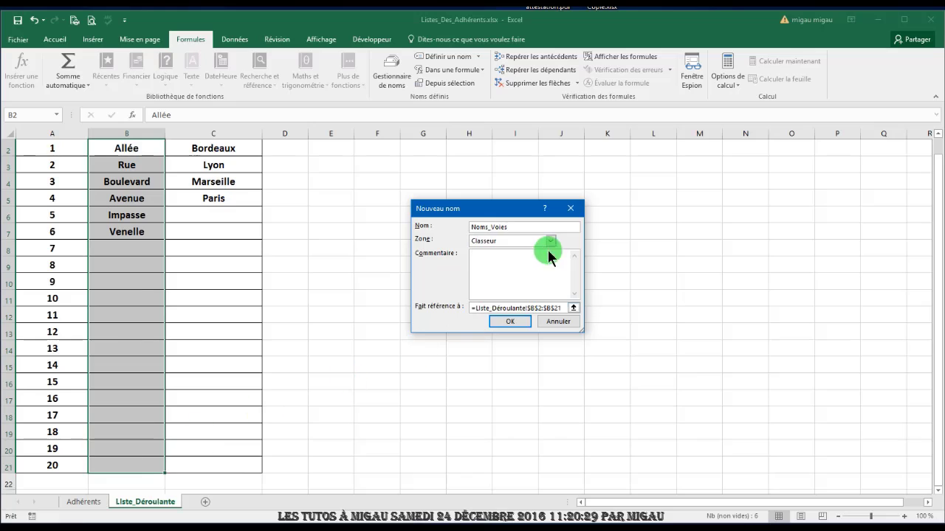
left_click(522, 323)
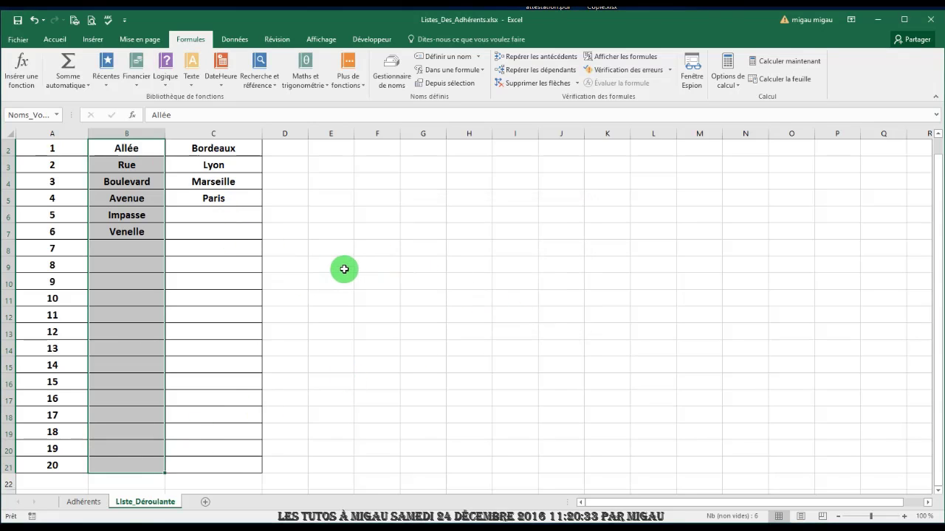
- Set up data validation for G4 on the Adhérents sheet, allowing a Liste with the source =noms_voies
scroll(172, 174, "up", 1)
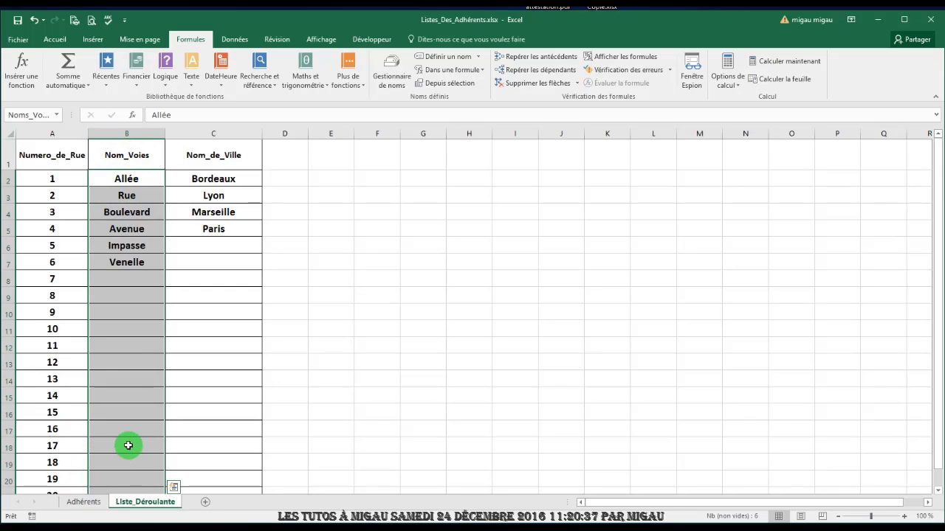
left_click(81, 502)
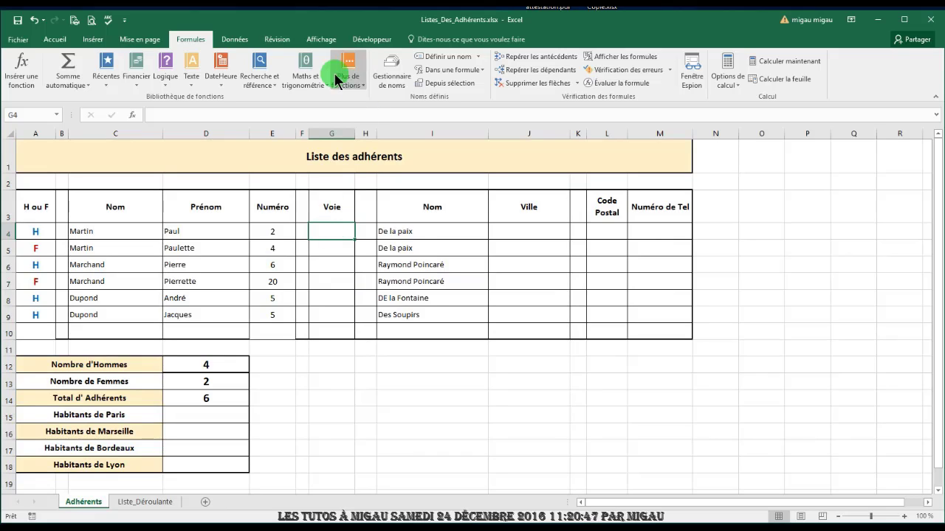
left_click(234, 39)
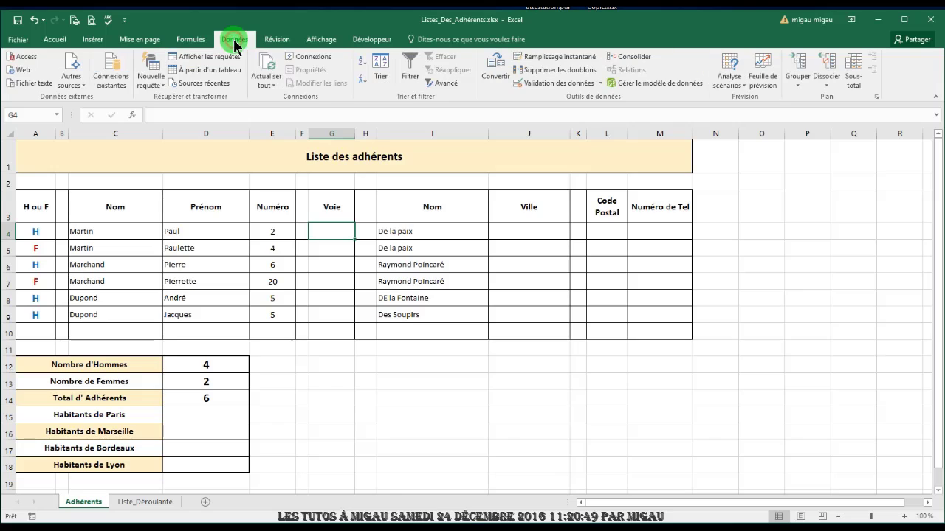
left_click(600, 82)
left_click(568, 98)
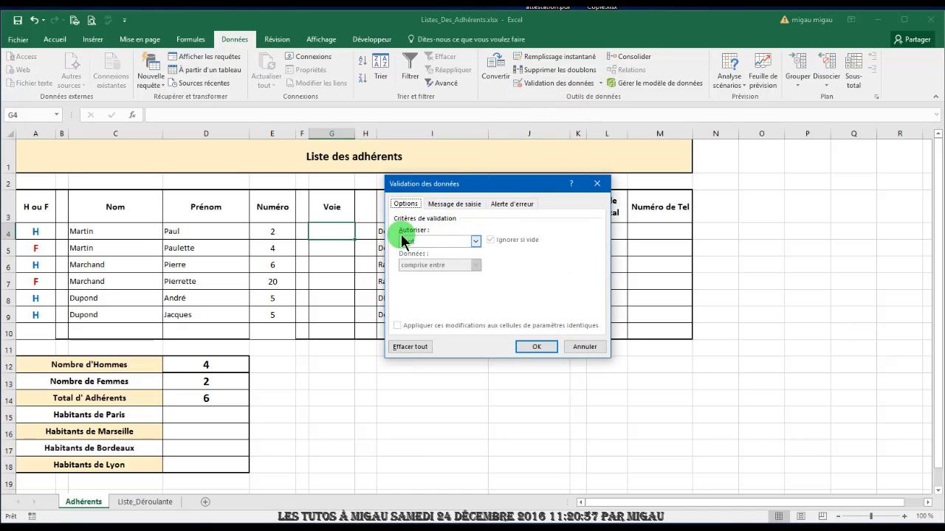
left_click(476, 244)
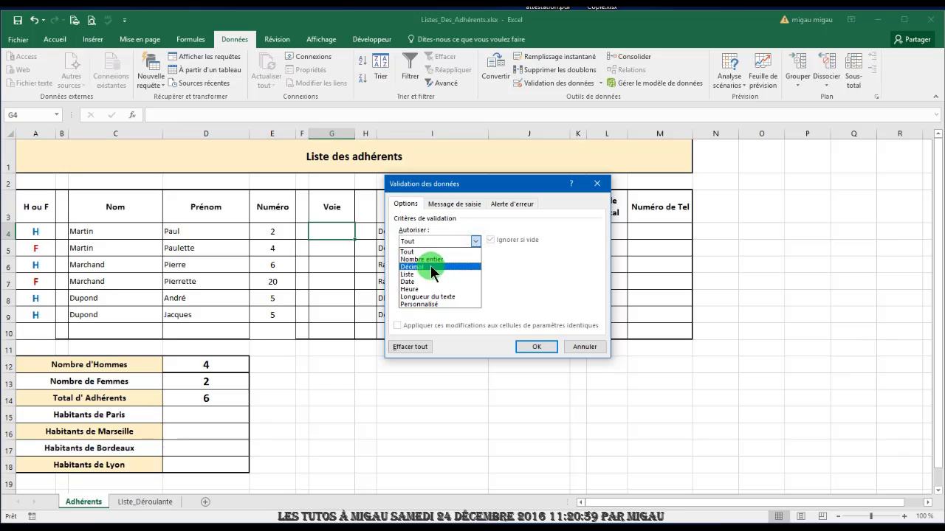
left_click(416, 275)
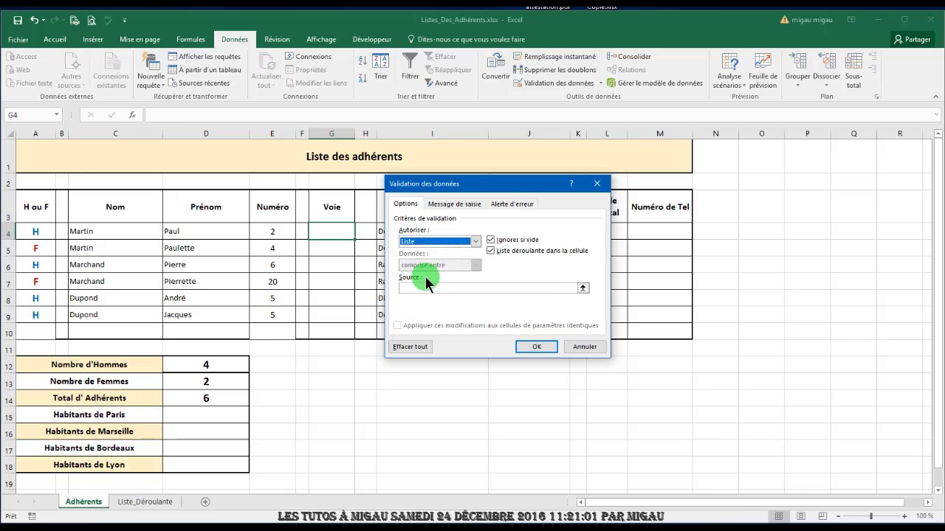
left_click(407, 288)
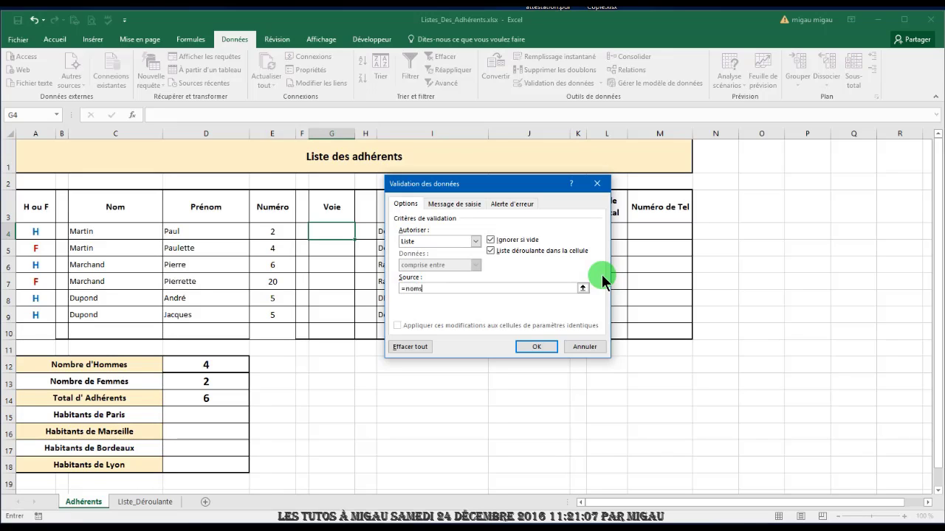
type("=noms_voies")
- Set the error alert for G4's validation to the Informations style with the title Voies
left_click(453, 205)
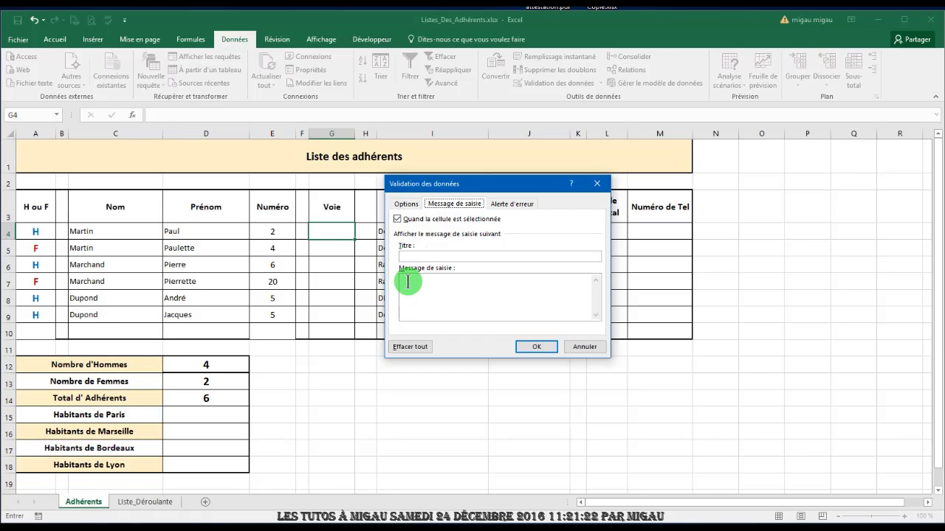
left_click(519, 202)
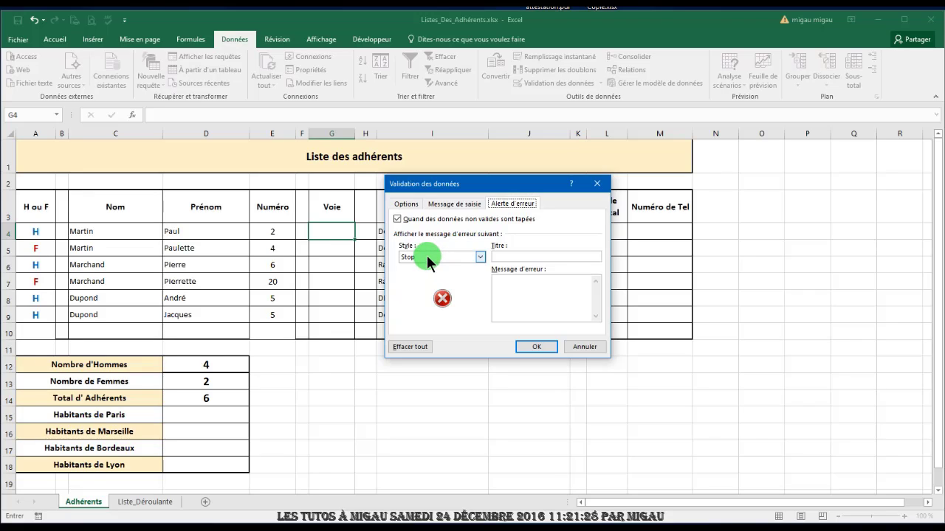
left_click(480, 256)
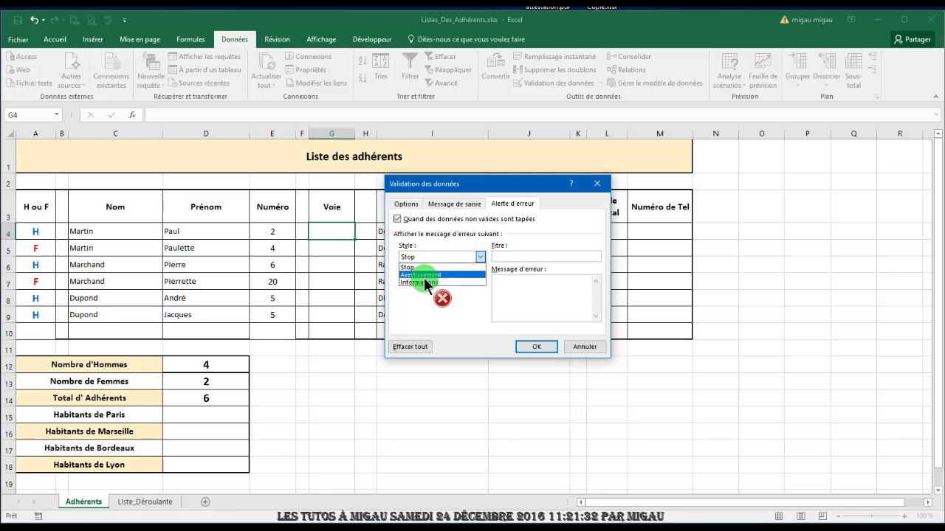
left_click(425, 284)
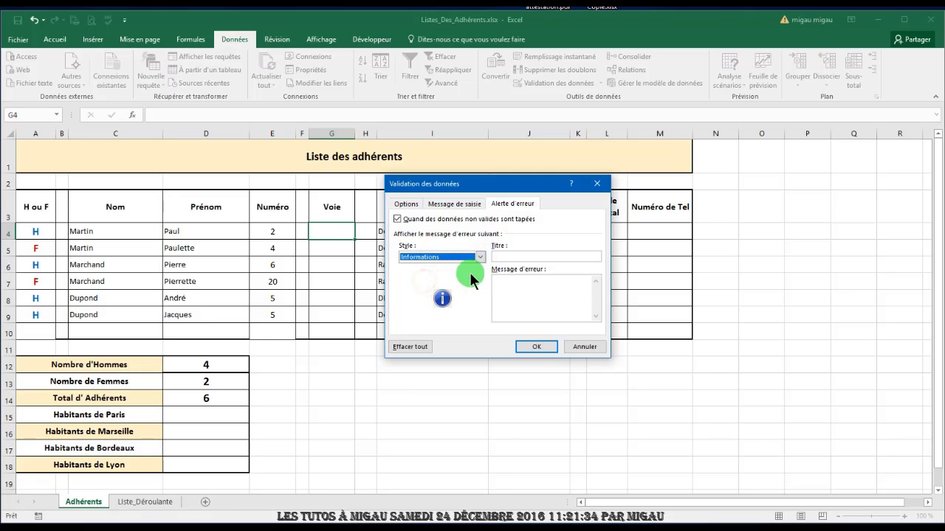
left_click(501, 256)
left_click(578, 257)
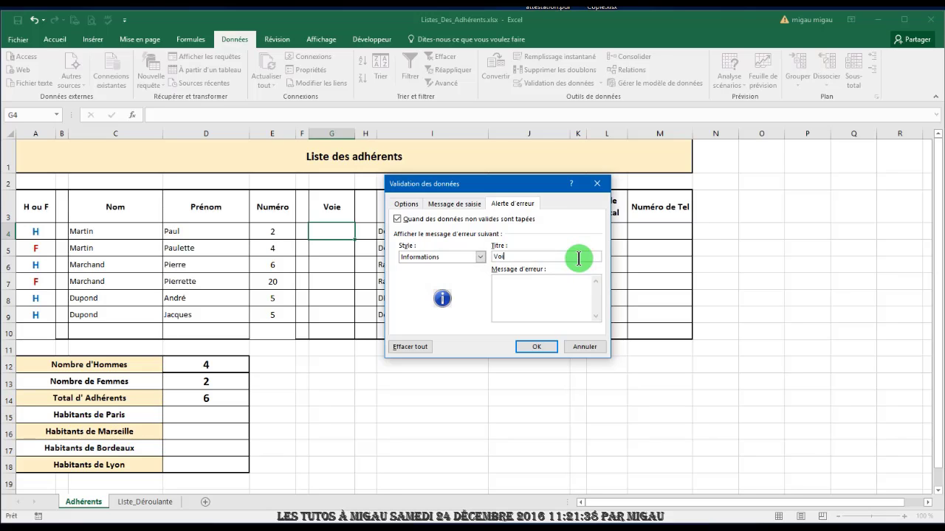
- Enter an alert message beginning with "attention:" and apply the validation to G4
left_click(507, 291)
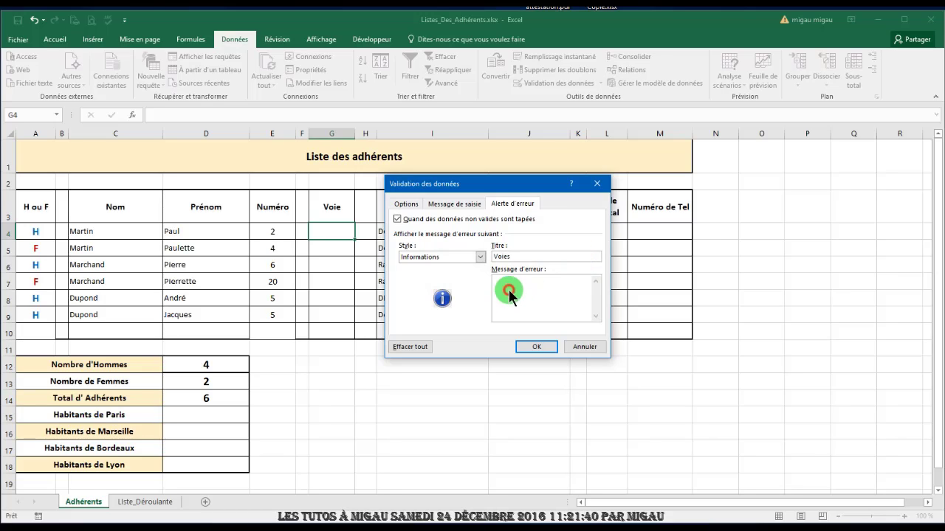
left_click(527, 289)
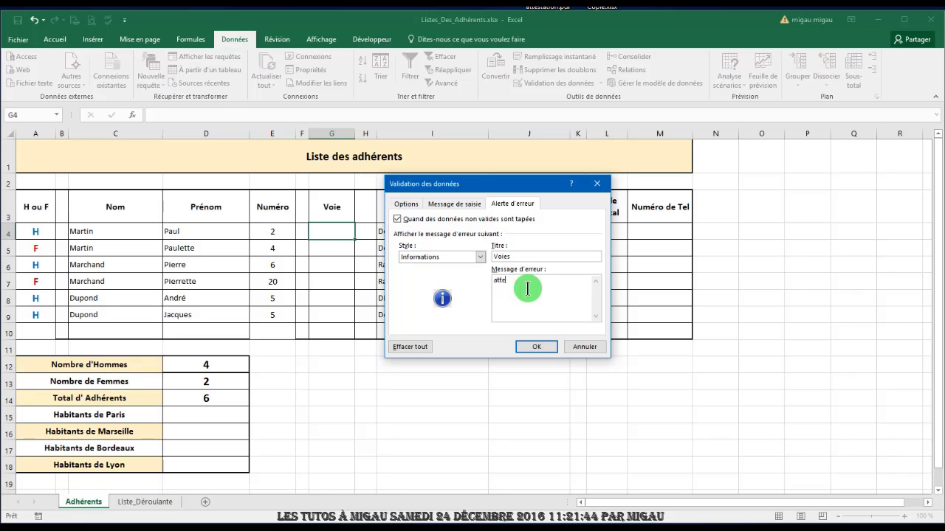
type("attention: sen")
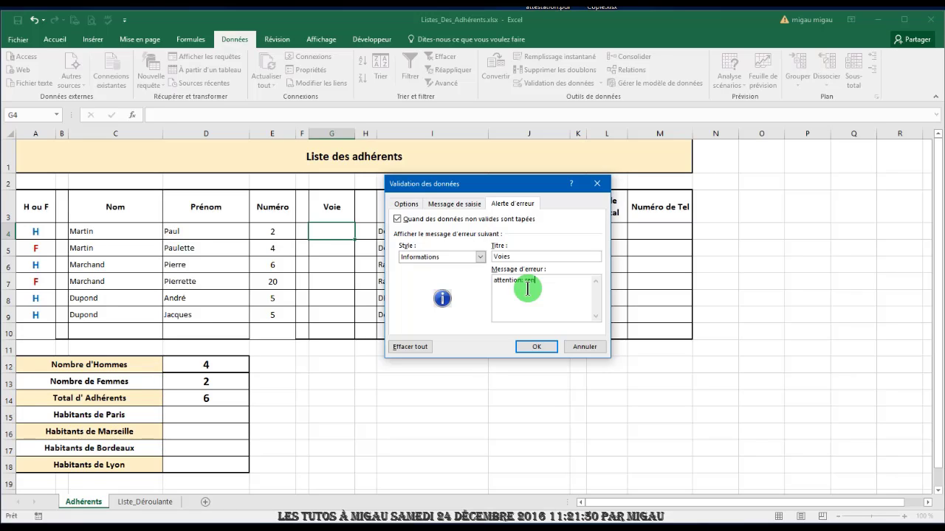
type("tier")
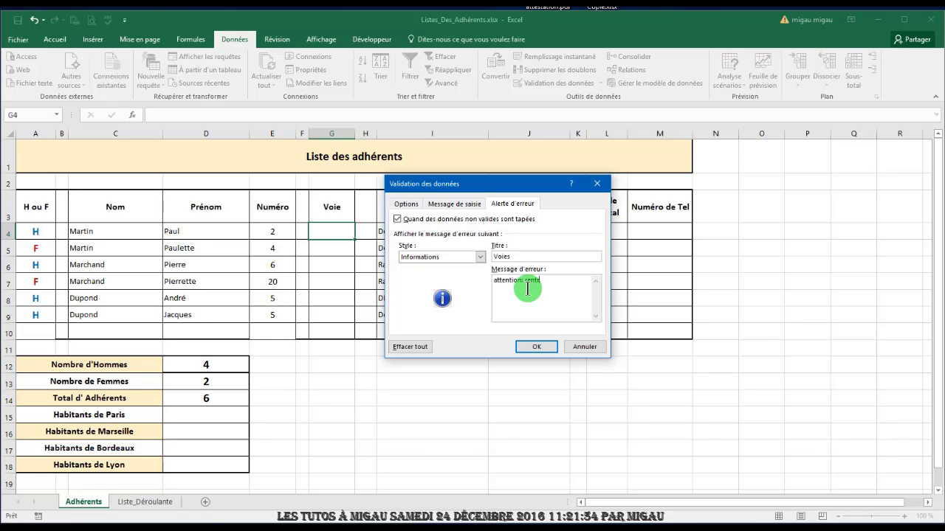
type(" une donnée")
left_click(545, 346)
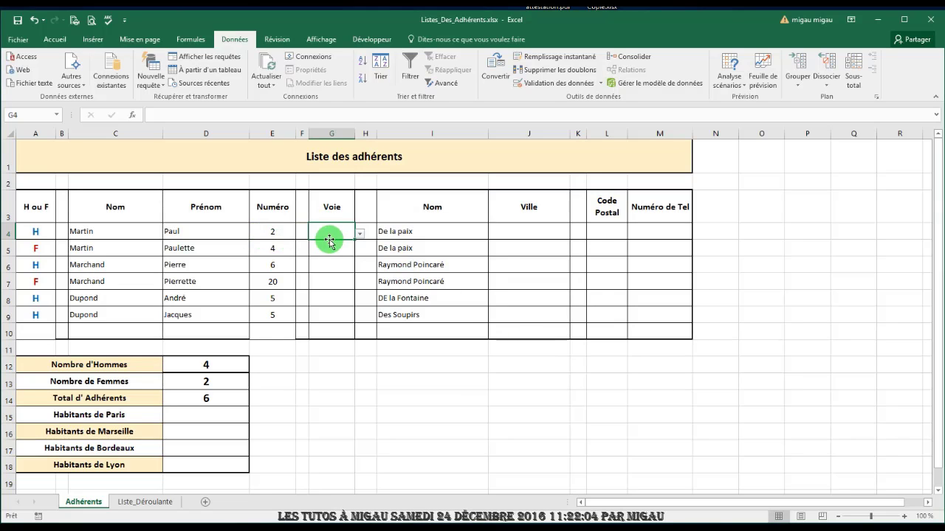
- Choose Allée as the street type in G4 from its drop-down list
left_click(359, 233)
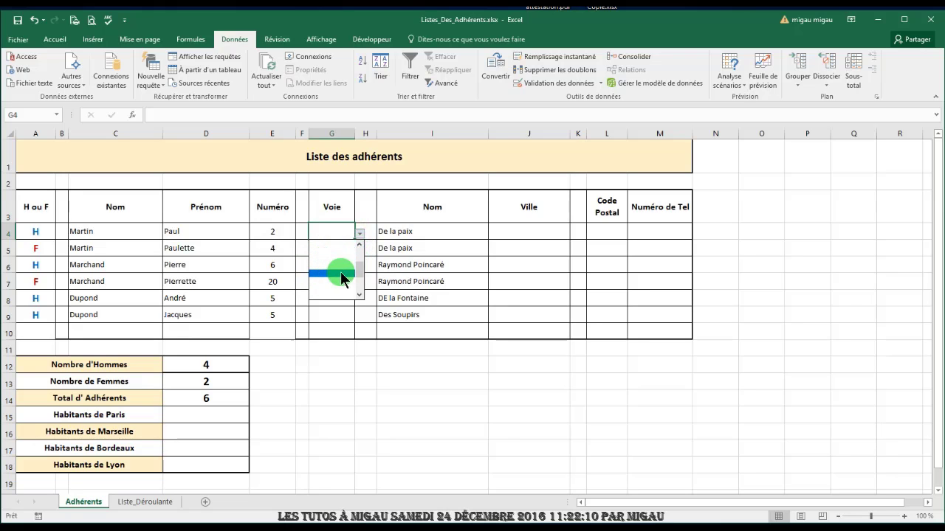
left_click_drag(359, 268, 362, 254)
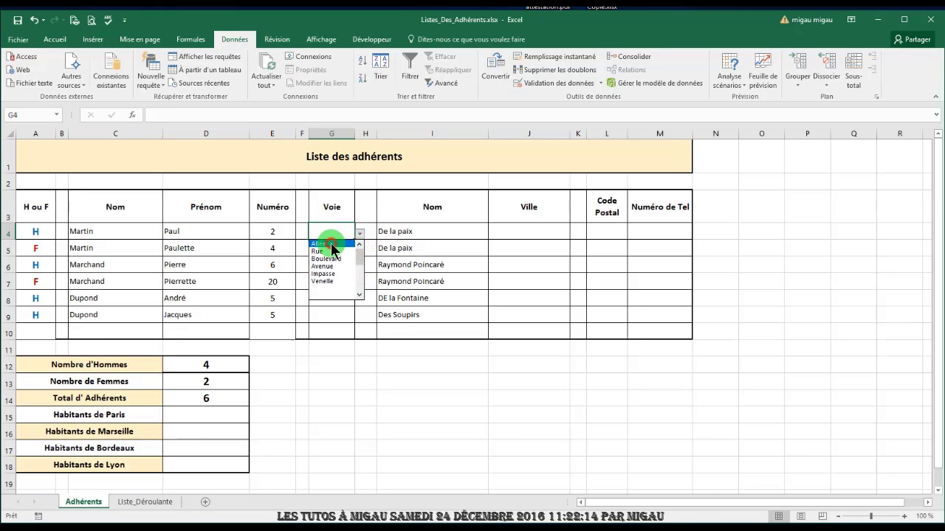
left_click(345, 244)
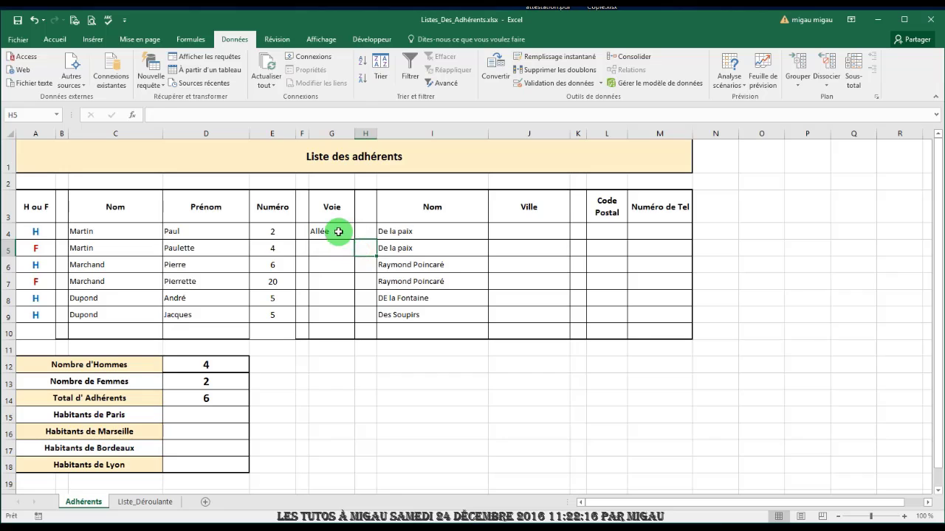
- Fill G4's drop-down list down to G10 and clear the copied values from G5:G10
left_click_drag(354, 241, 352, 335)
left_click_drag(347, 249, 327, 326)
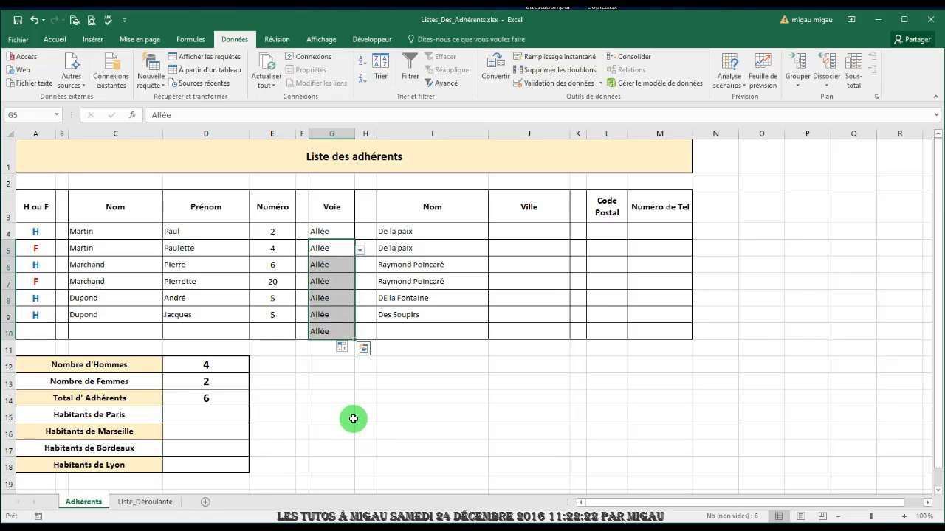
key("Delete")
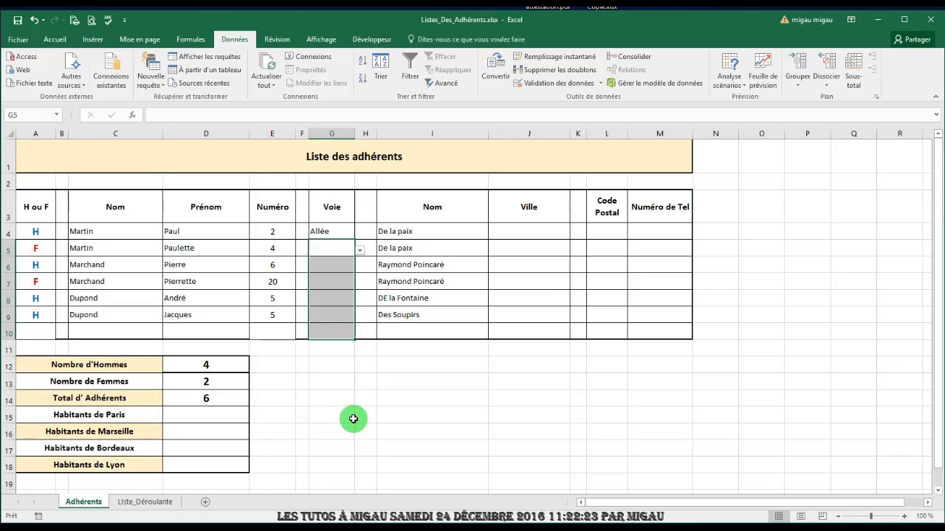
- Choose Impasse as the street type in G5 and Rue in G6 from their drop-down lists
left_click(359, 251)
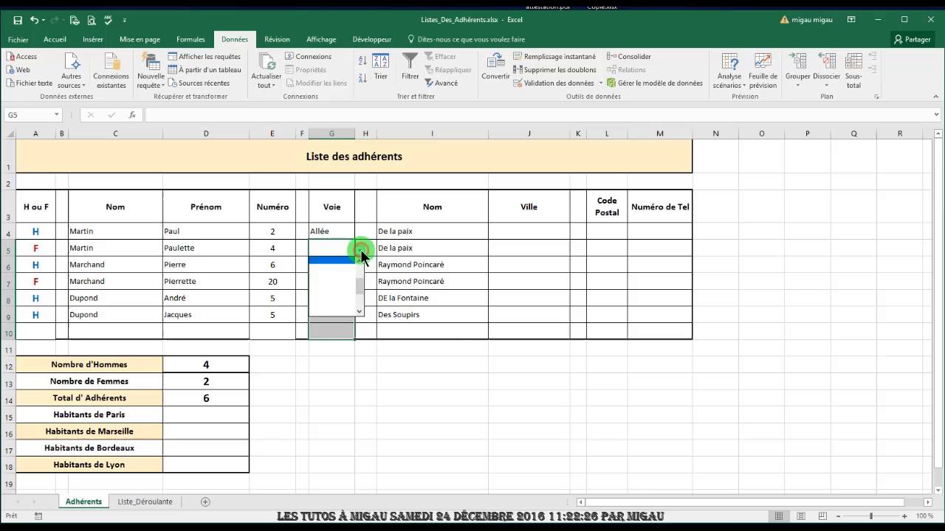
left_click(333, 276)
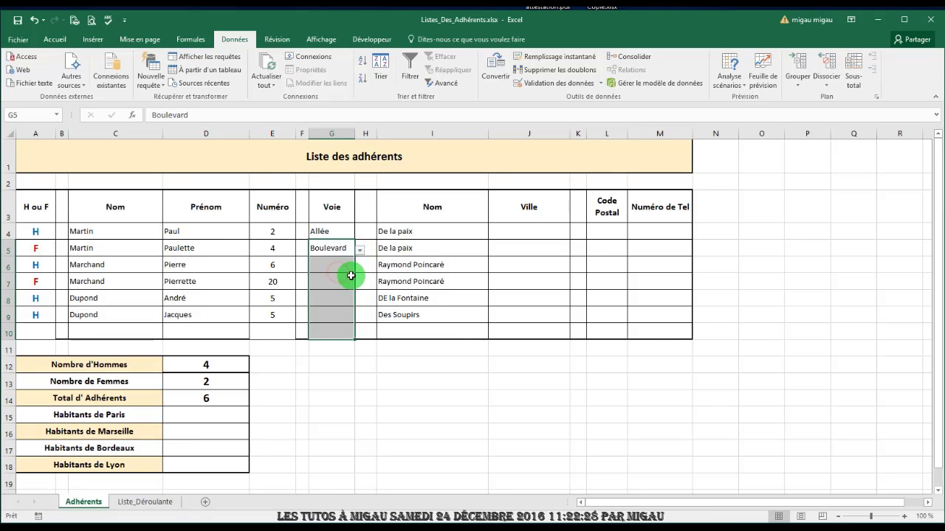
left_click(359, 251)
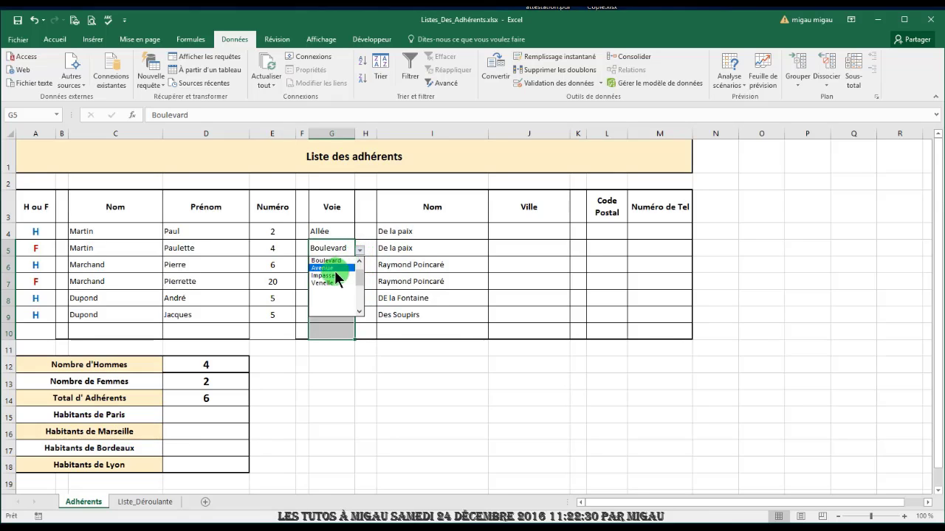
left_click(334, 275)
left_click(332, 266)
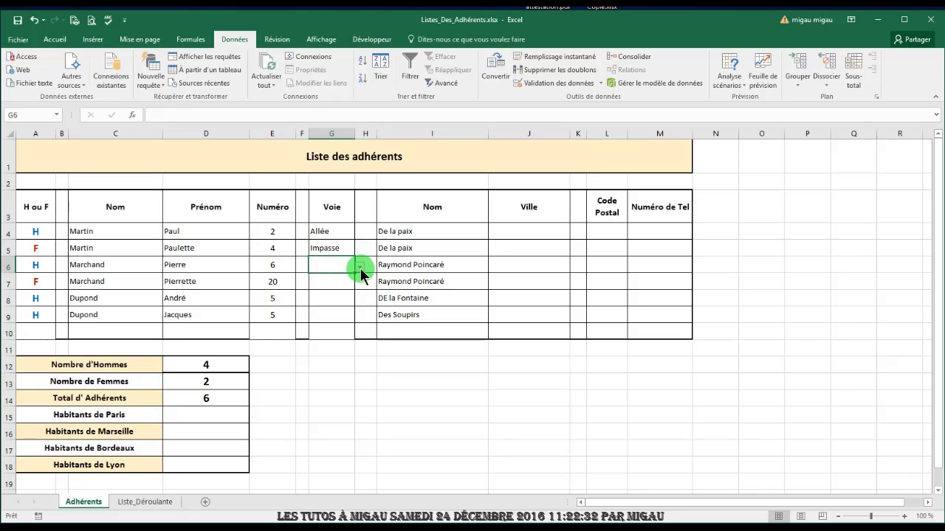
left_click(359, 267)
left_click_drag(361, 310, 360, 278)
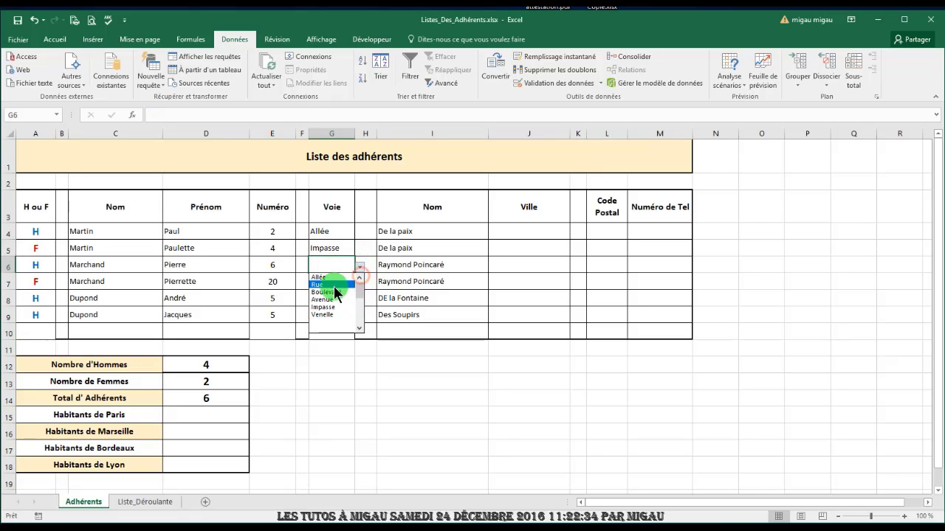
left_click(325, 285)
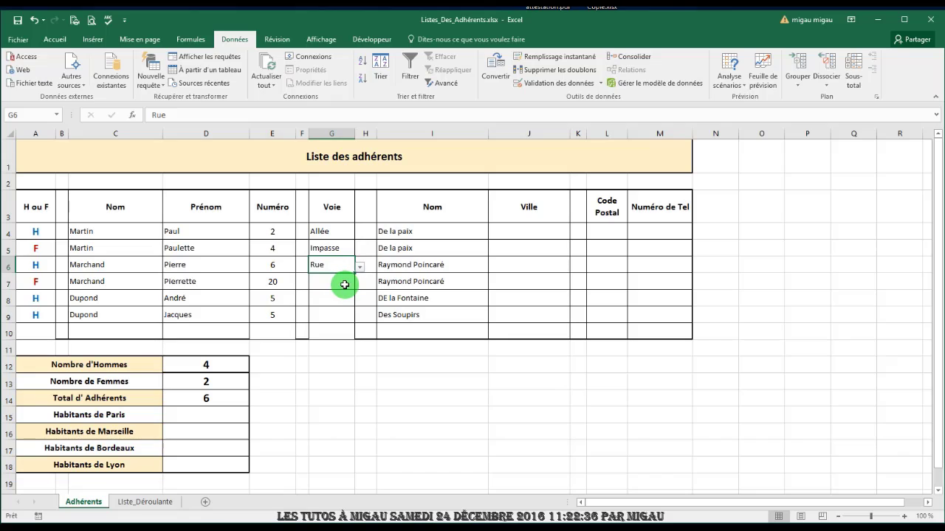
- Choose Rue as the street type in G7 and Impasse in G8 from their drop-down lists
left_click(346, 285)
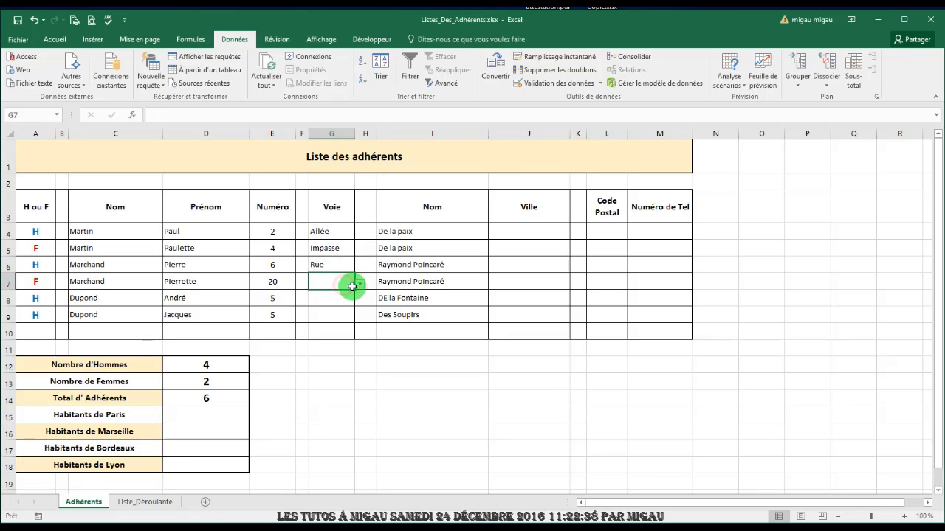
left_click(360, 281)
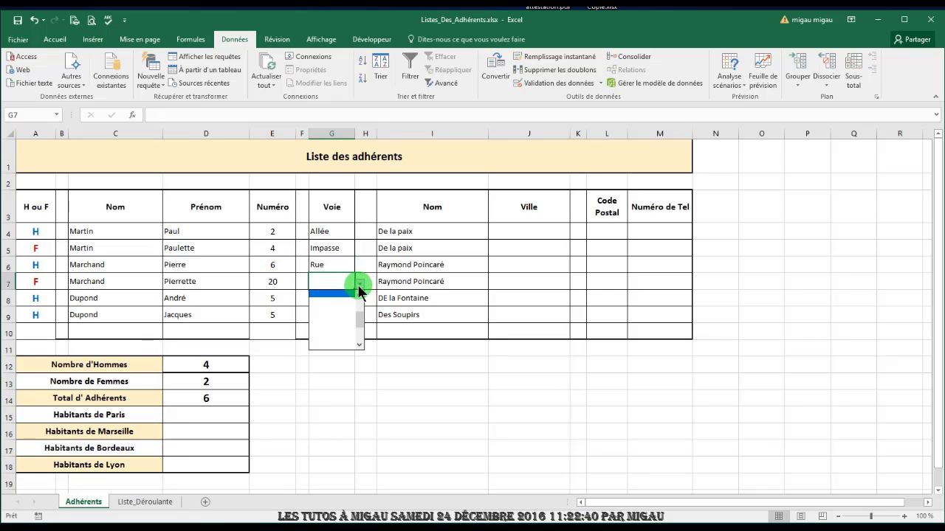
left_click(322, 302)
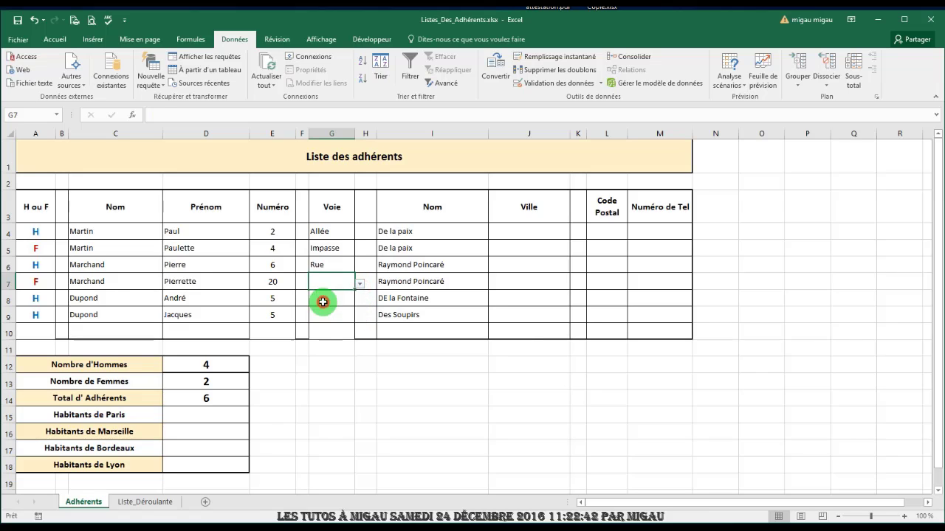
left_click(340, 302)
left_click(359, 300)
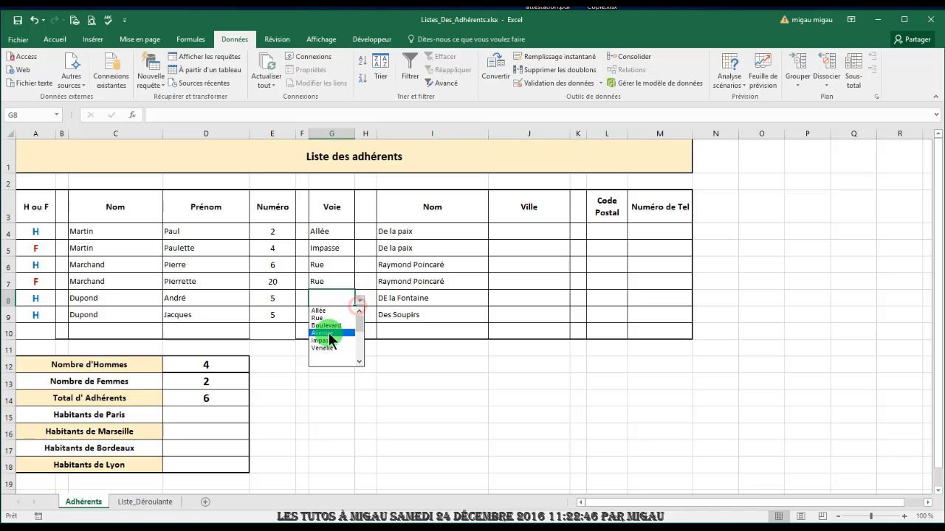
left_click(330, 341)
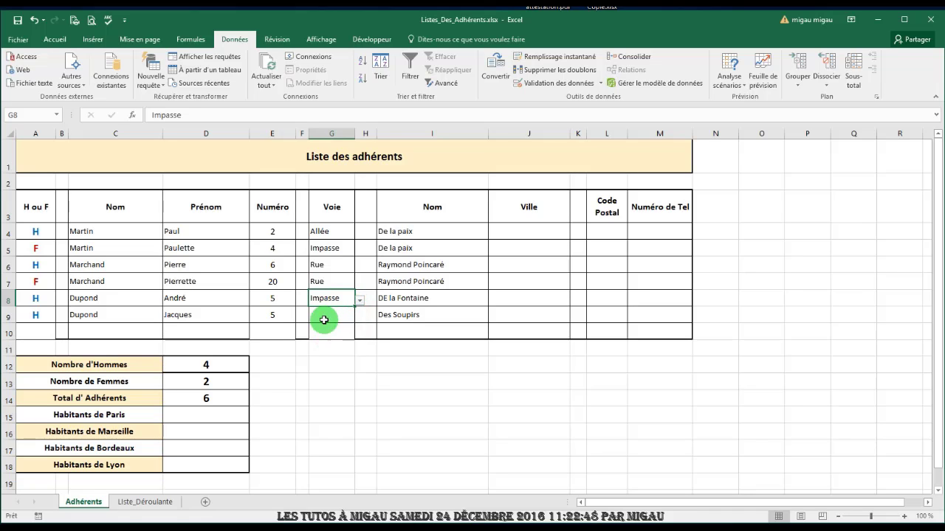
- Enter bis by hand in G9 of the Voie column instead of choosing a list value
left_click(323, 316)
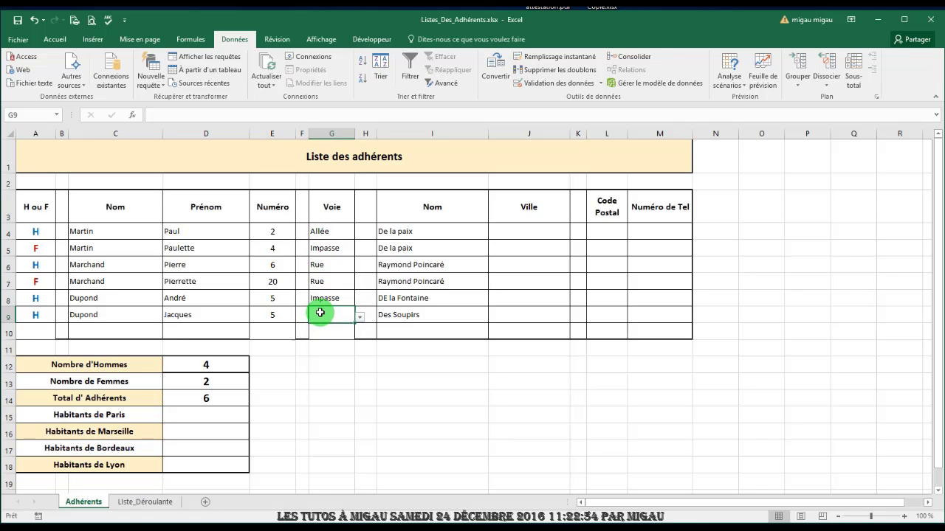
double_click(319, 313)
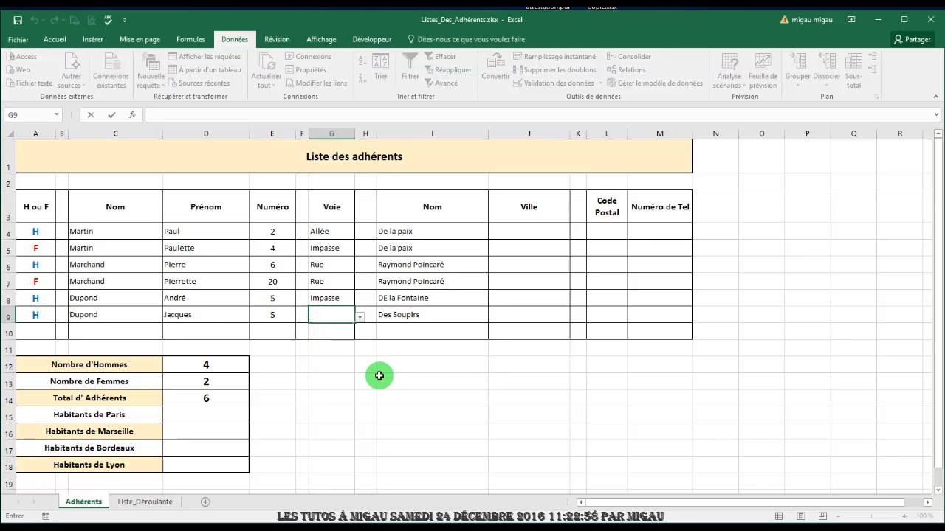
type("b")
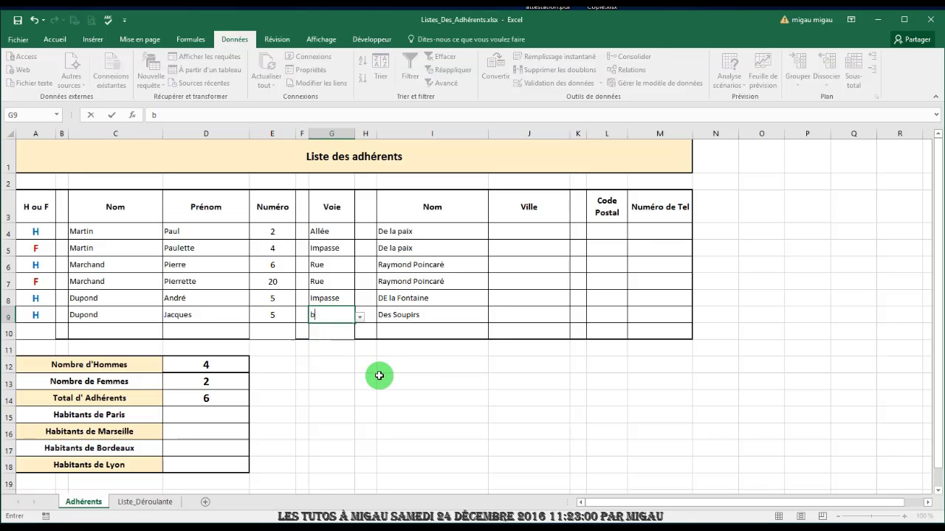
type("is")
key("Return")
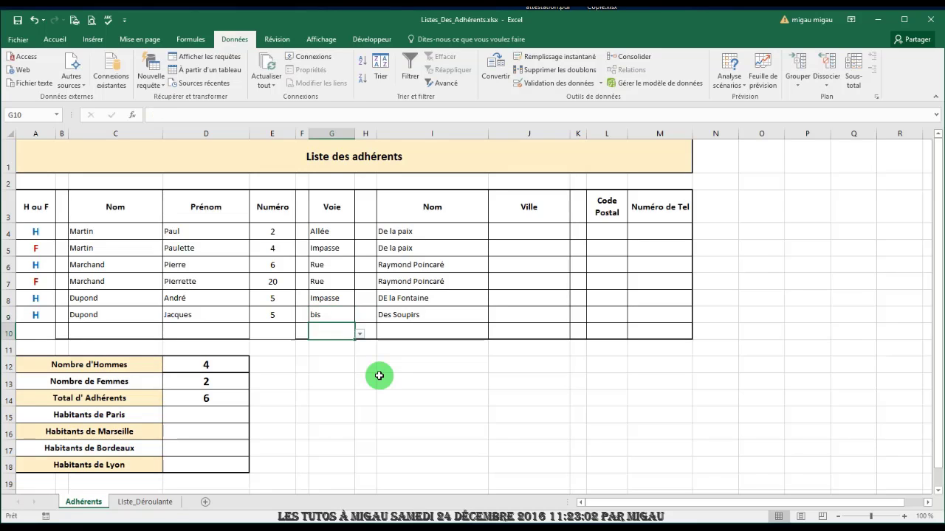
double_click(274, 313)
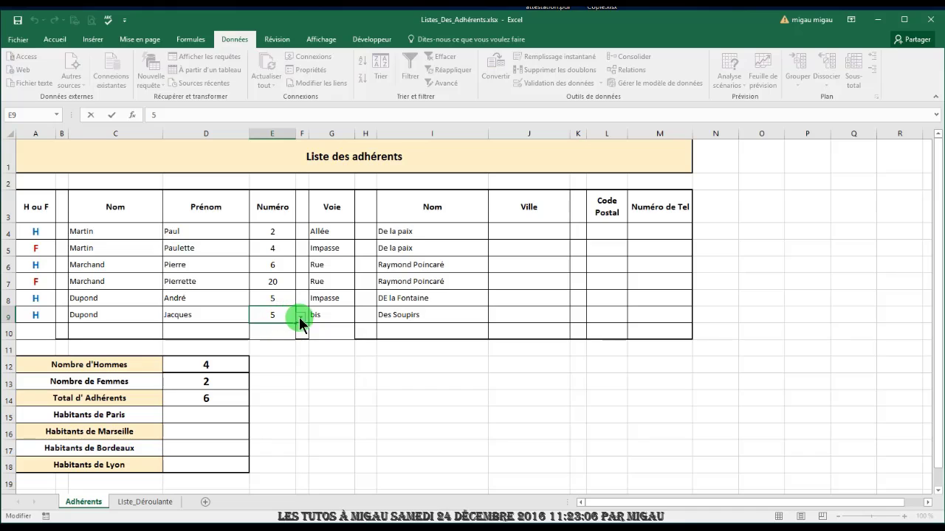
left_click(322, 316)
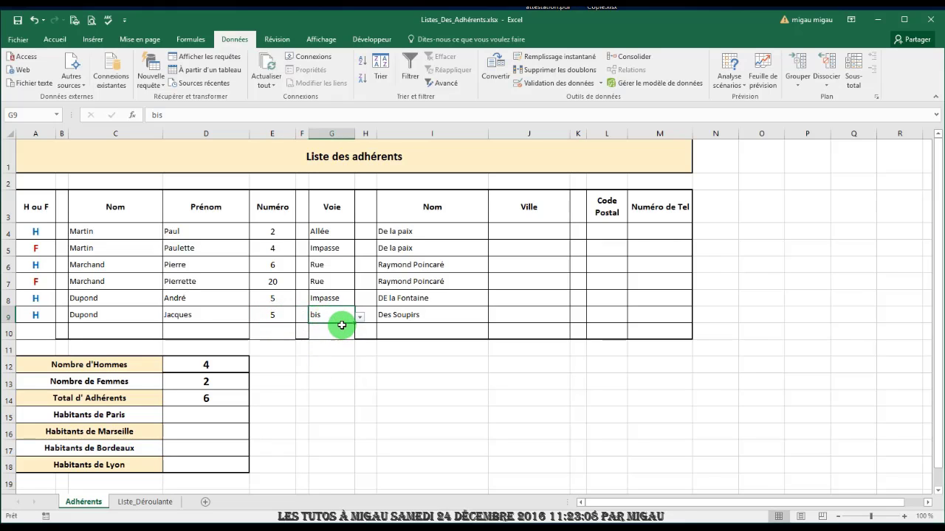
left_click(340, 232)
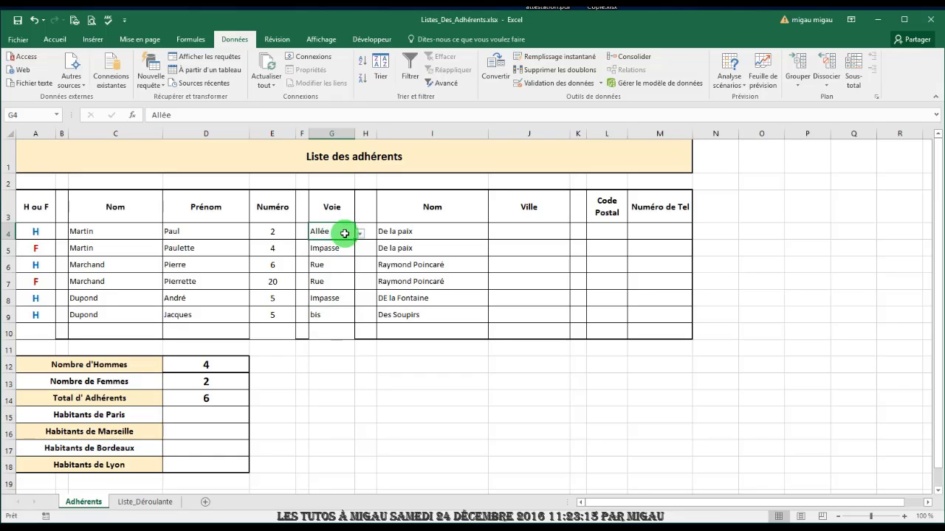
left_click(359, 234)
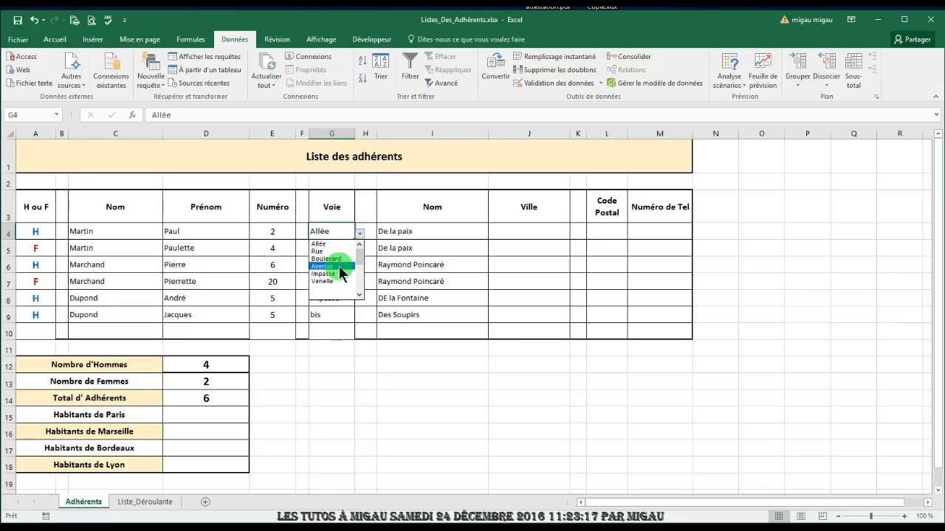
left_click(337, 367)
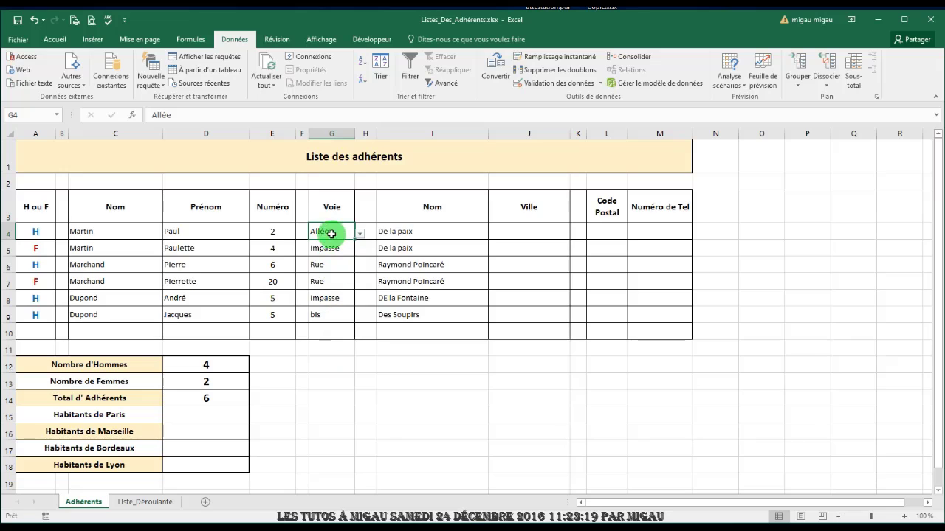
- Make the street types in G4:G9 of the Voie column bold
left_click_drag(326, 229, 327, 315)
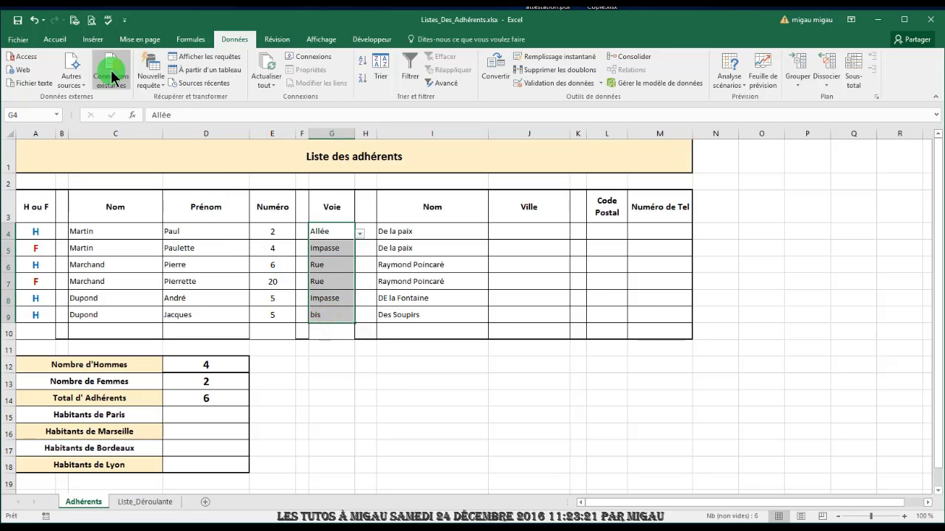
left_click(63, 42)
left_click(65, 78)
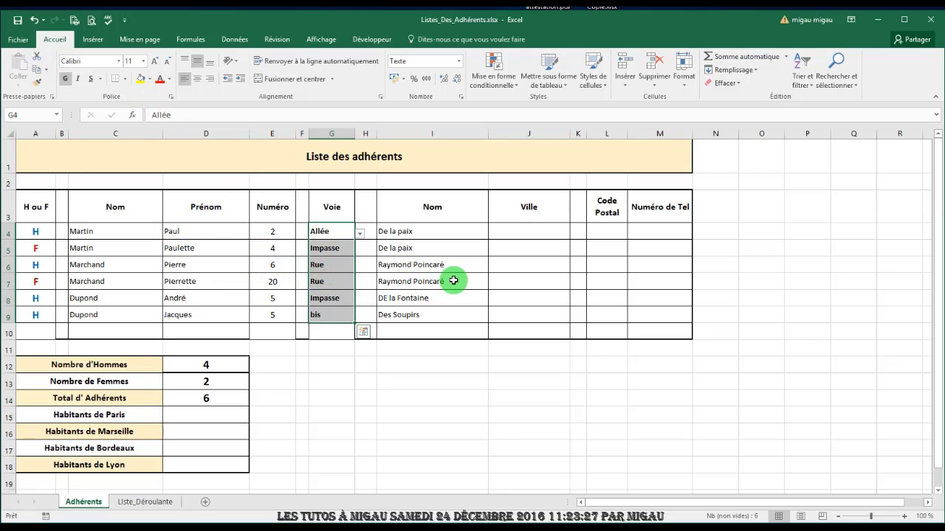
- Define the name Nom_de_ville for the city cells C2:C21 on the LIste_Déroulante sheet
left_click(516, 231)
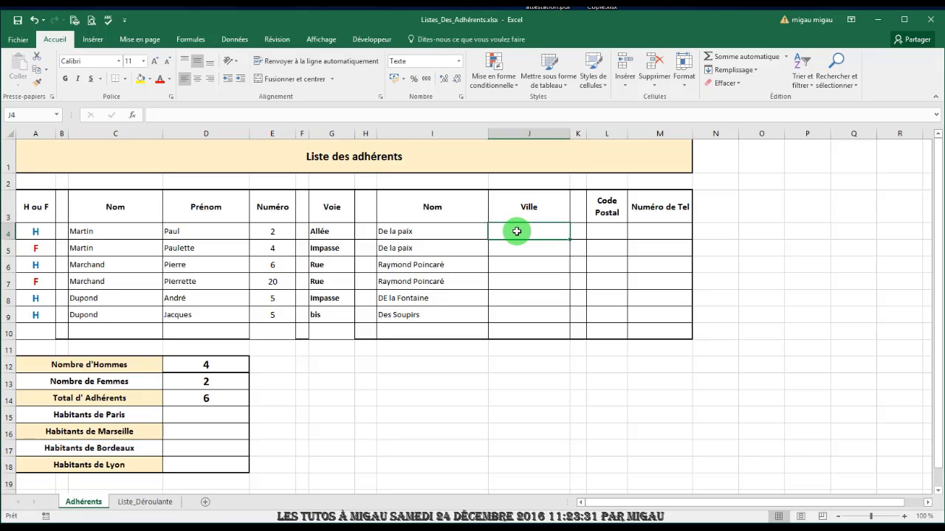
left_click(157, 506)
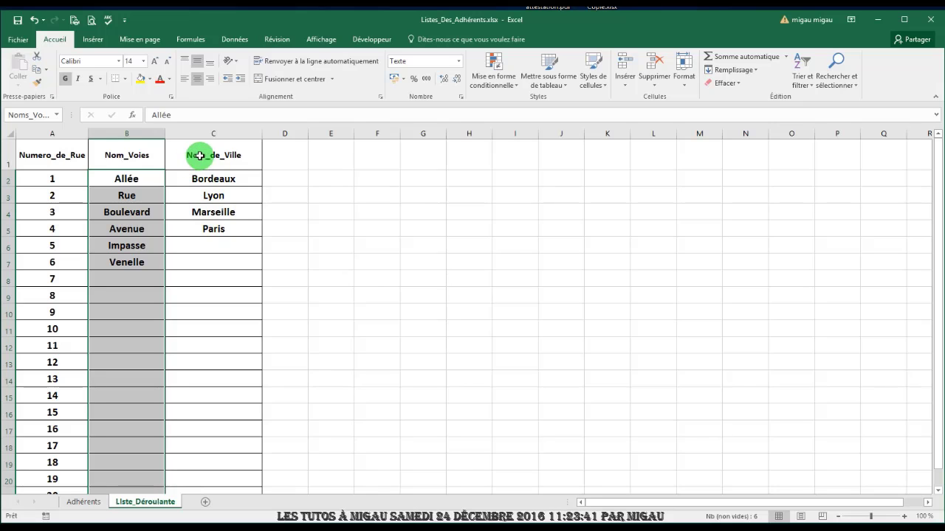
left_click_drag(220, 177, 213, 472)
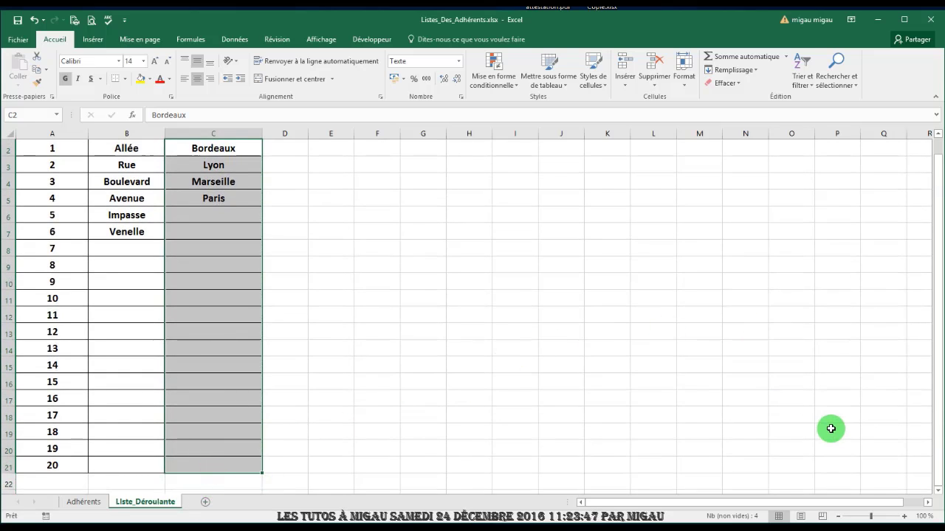
left_click_drag(936, 373, 936, 318)
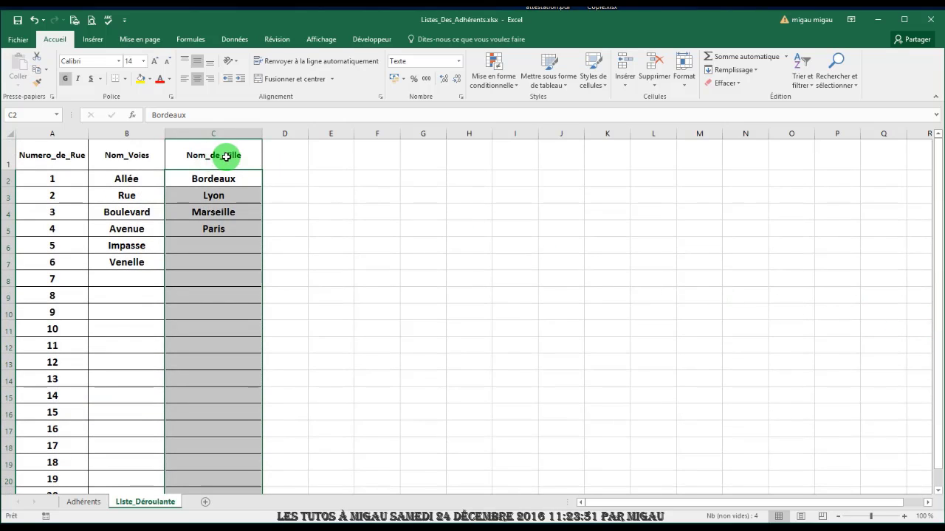
left_click(190, 40)
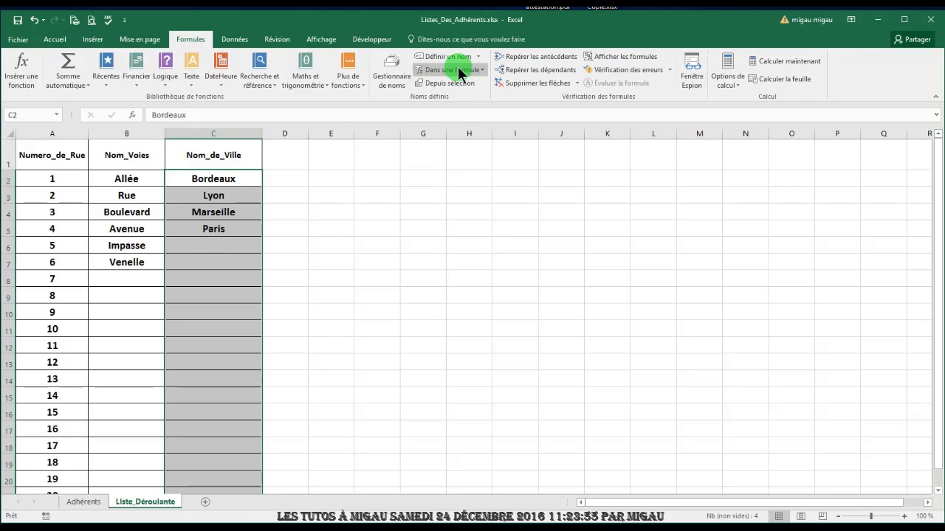
left_click(476, 57)
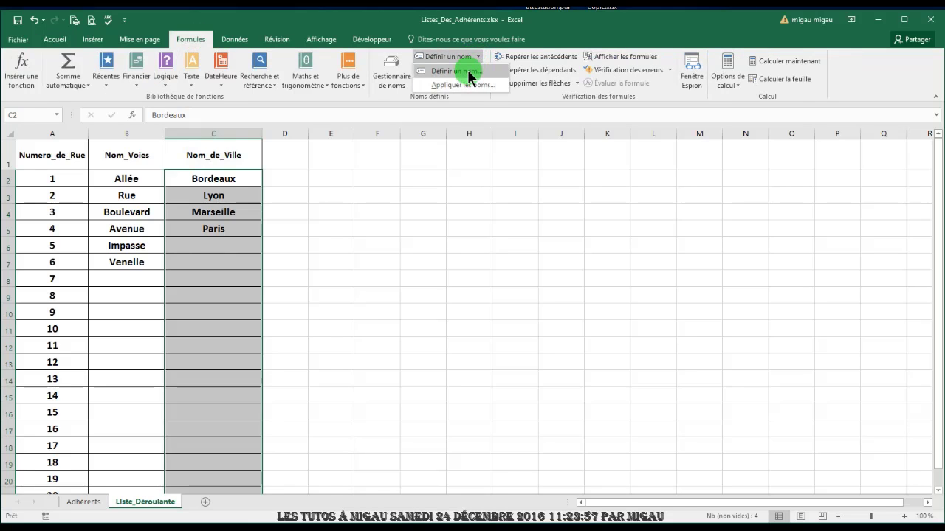
left_click(467, 69)
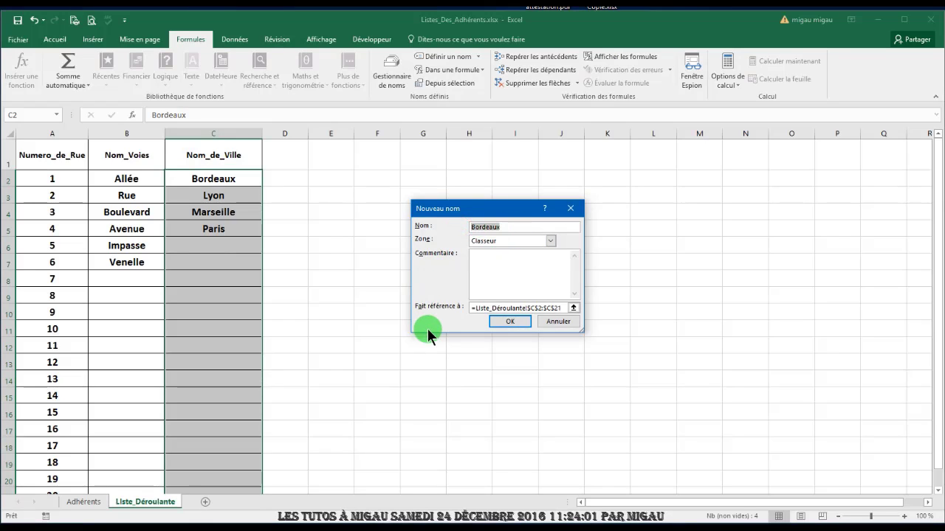
type("Nom_")
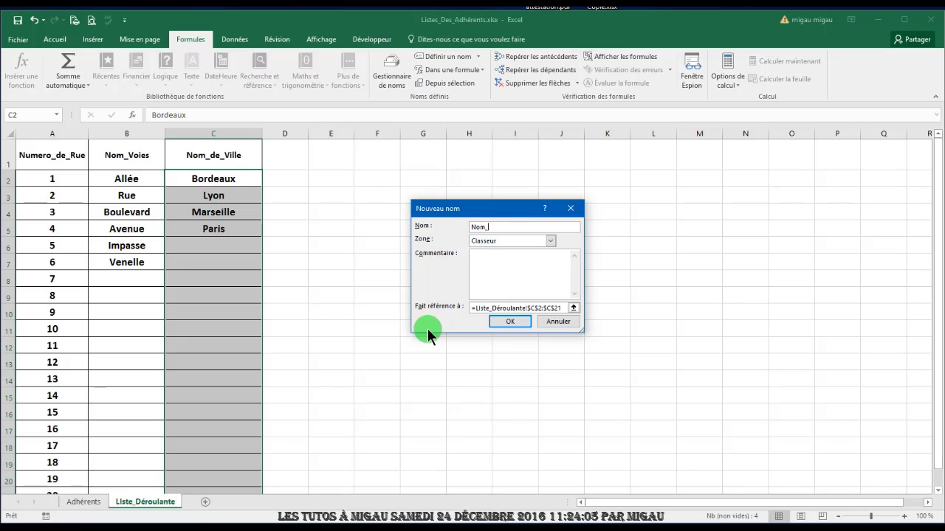
type("de_ville")
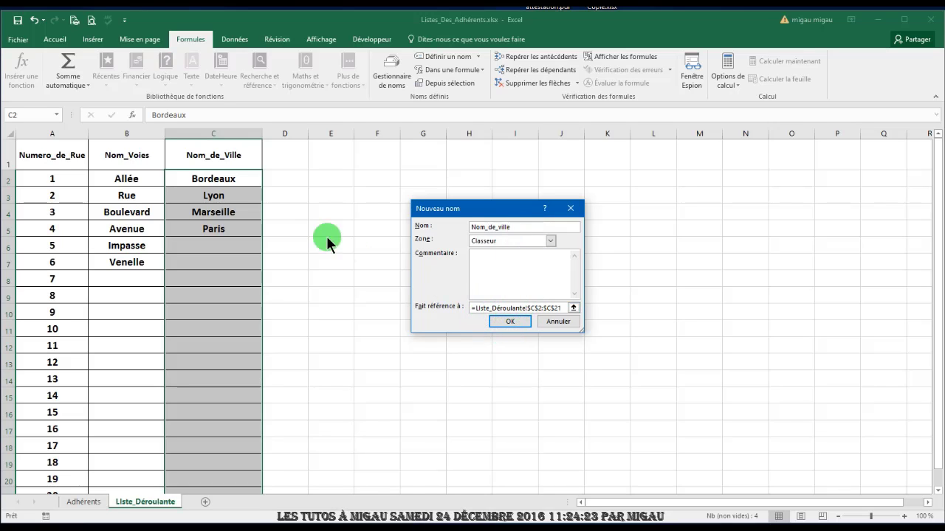
left_click(512, 320)
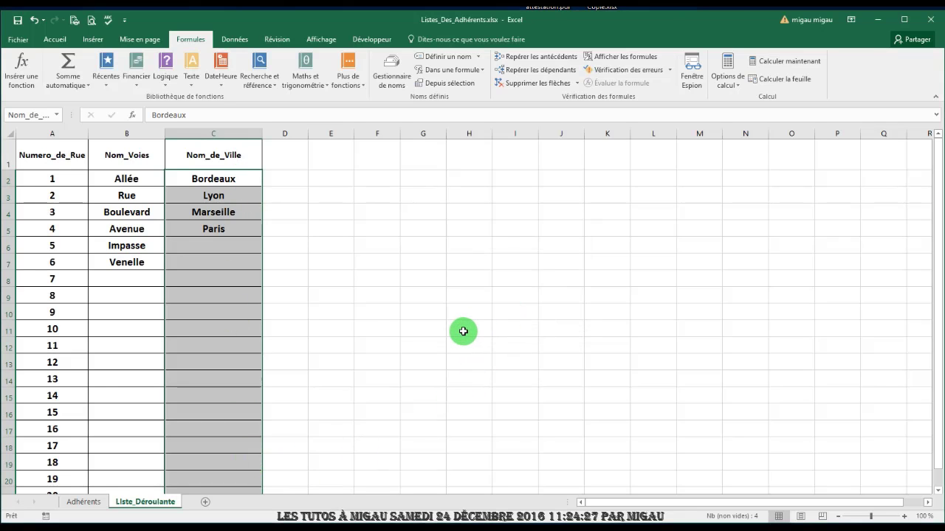
- Start a data validation rule for J4 in the Ville column of the Adhérents sheet, allowing Liste
left_click(83, 503)
left_click(537, 229)
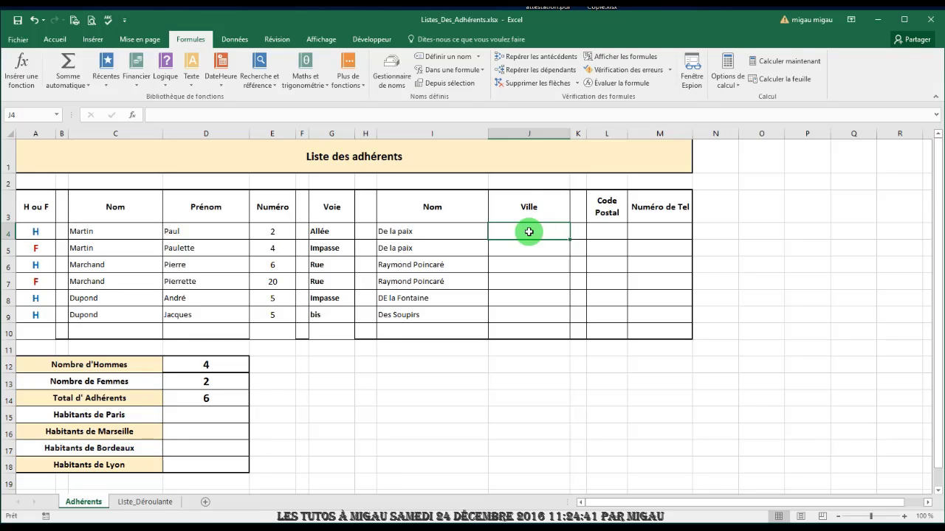
left_click(231, 38)
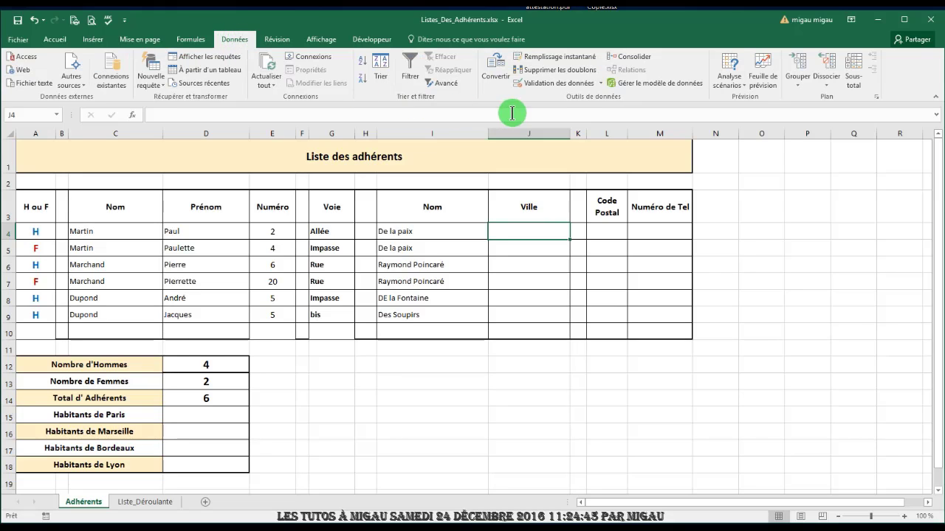
left_click(598, 82)
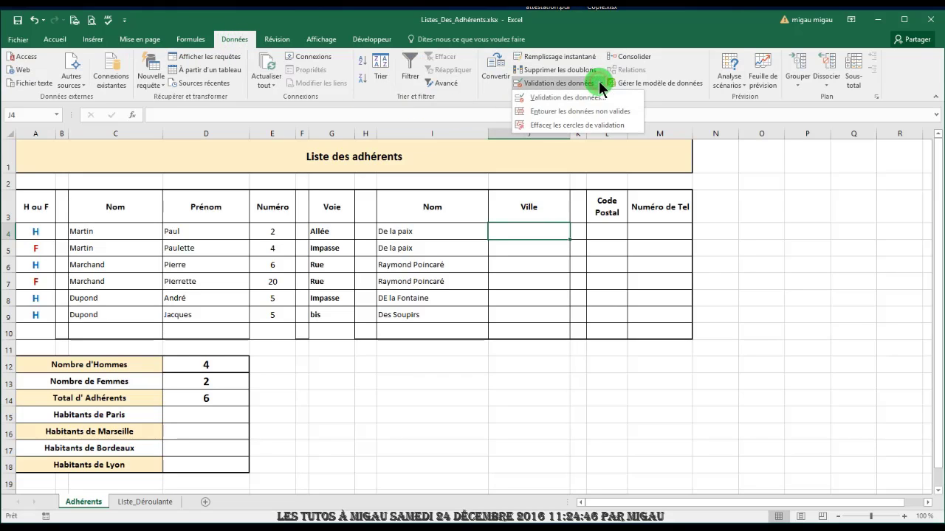
left_click(562, 99)
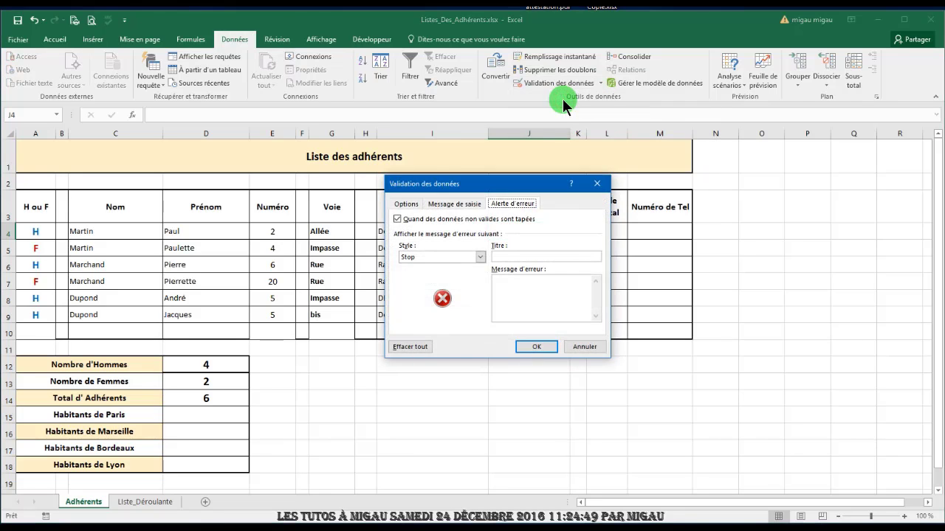
left_click(406, 206)
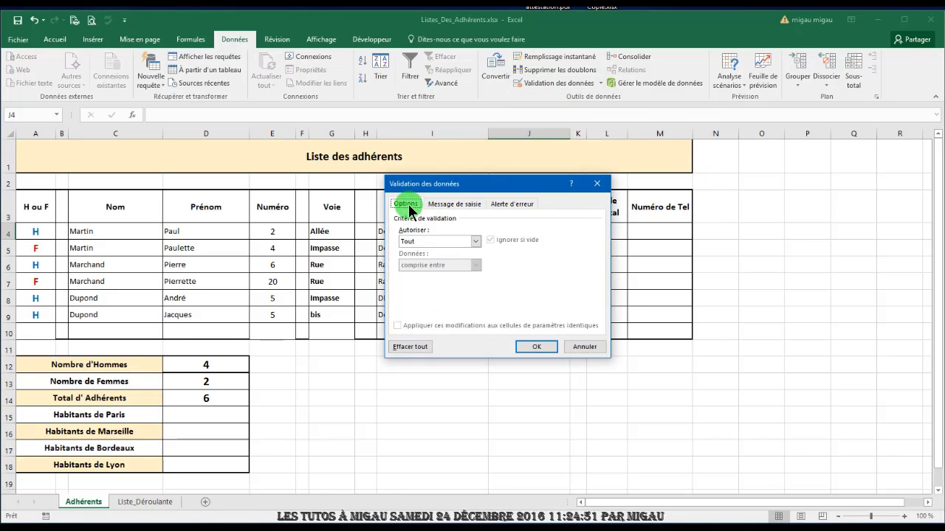
left_click(475, 240)
left_click(413, 275)
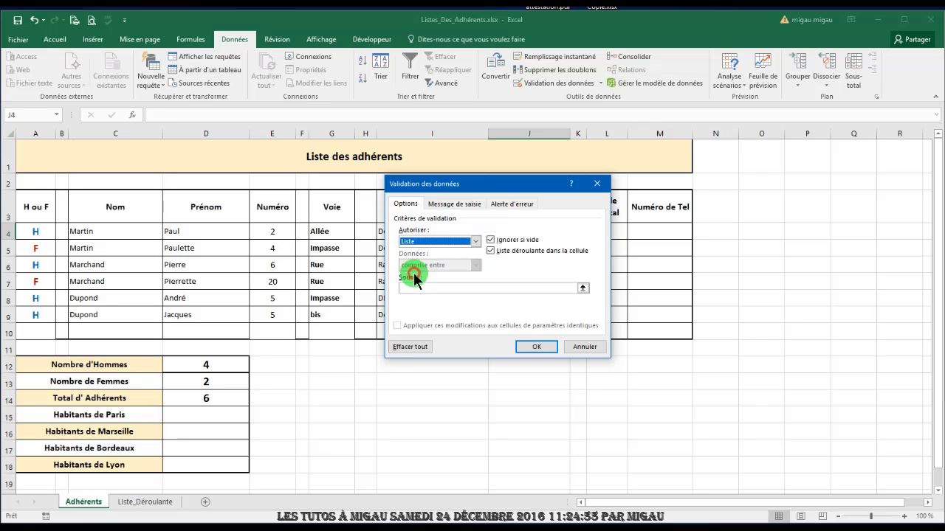
- Try to use =noms_de_villes as the source of J4's validation list
left_click(417, 288)
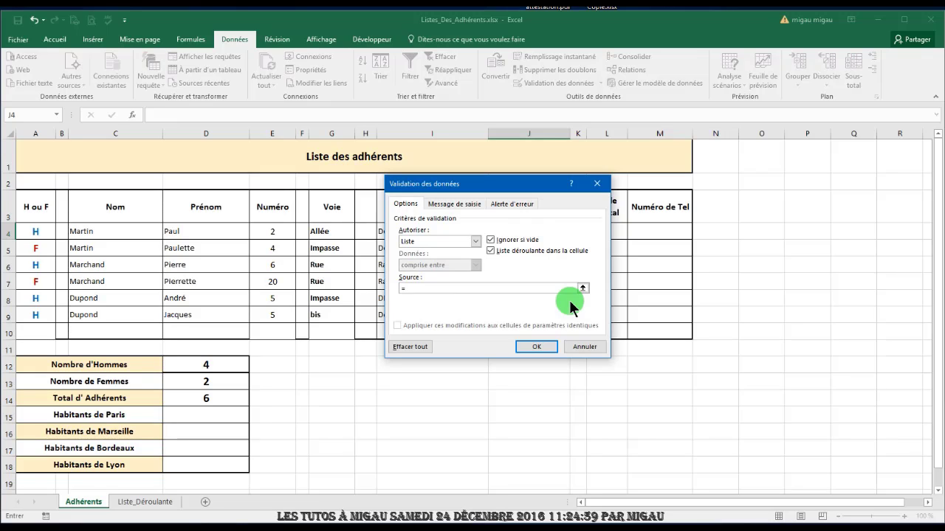
type("=no")
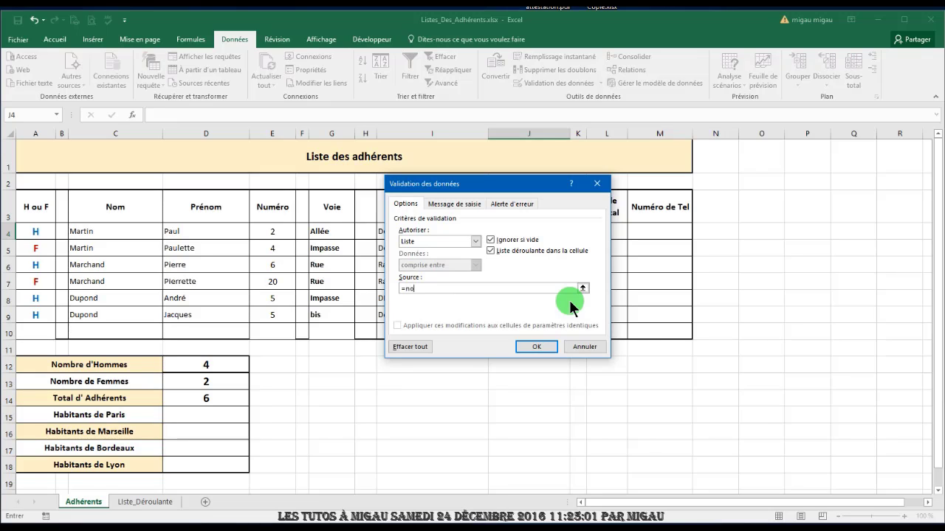
type("ms_de_villes")
left_click(547, 348)
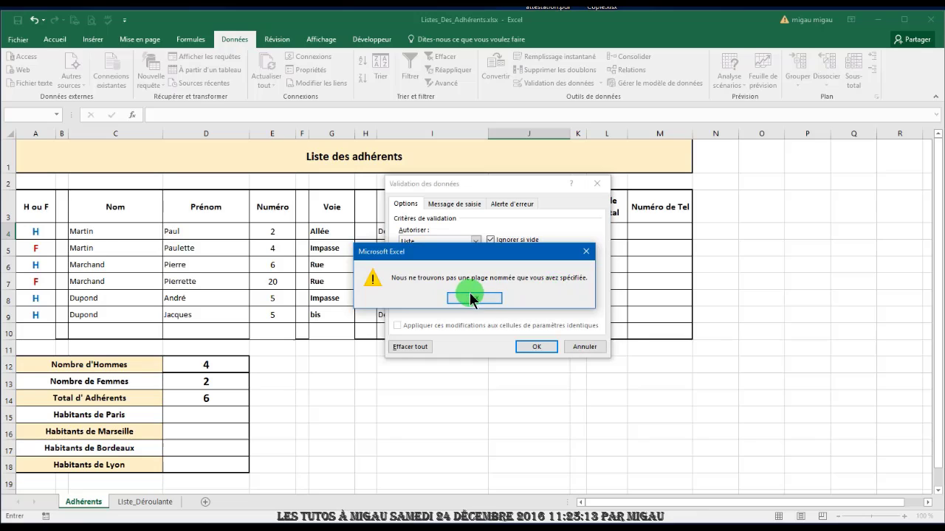
left_click(586, 252)
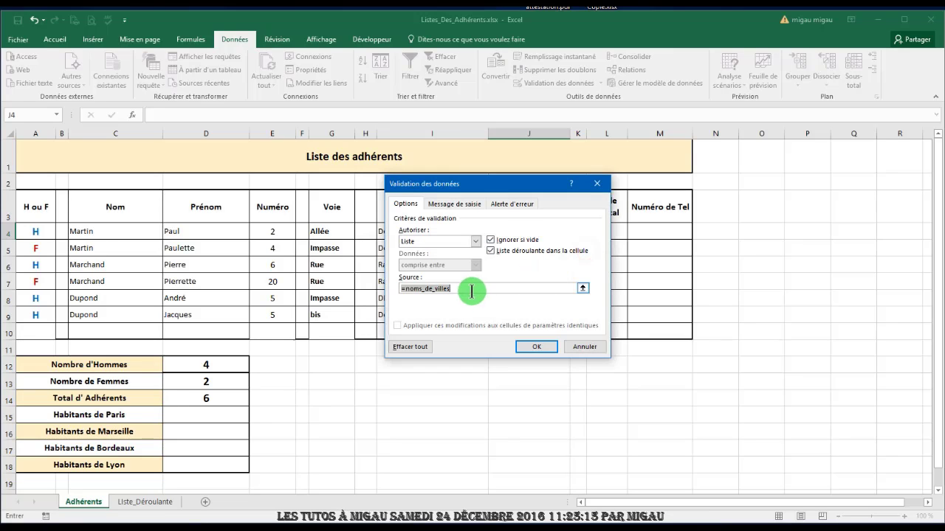
- Correct the source of J4's validation list to =nom_de_ville and apply the rule
left_click(468, 288)
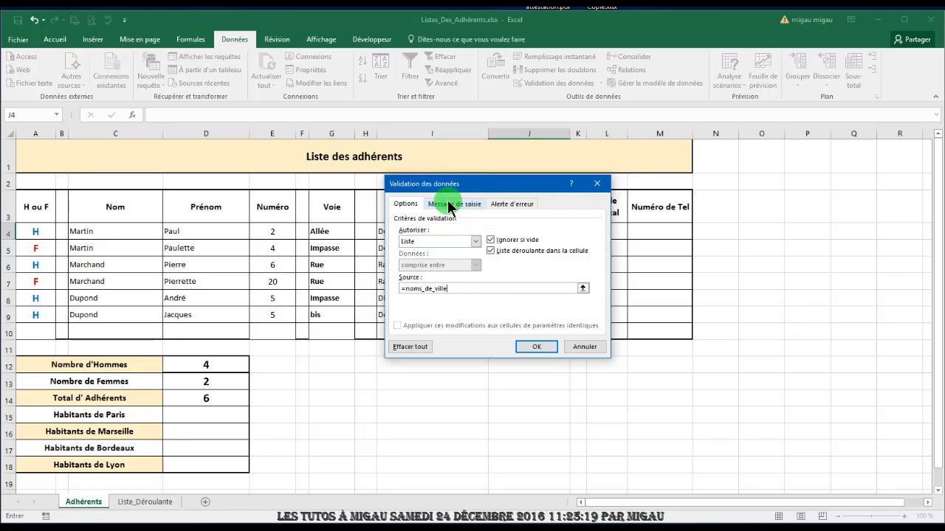
left_click(499, 204)
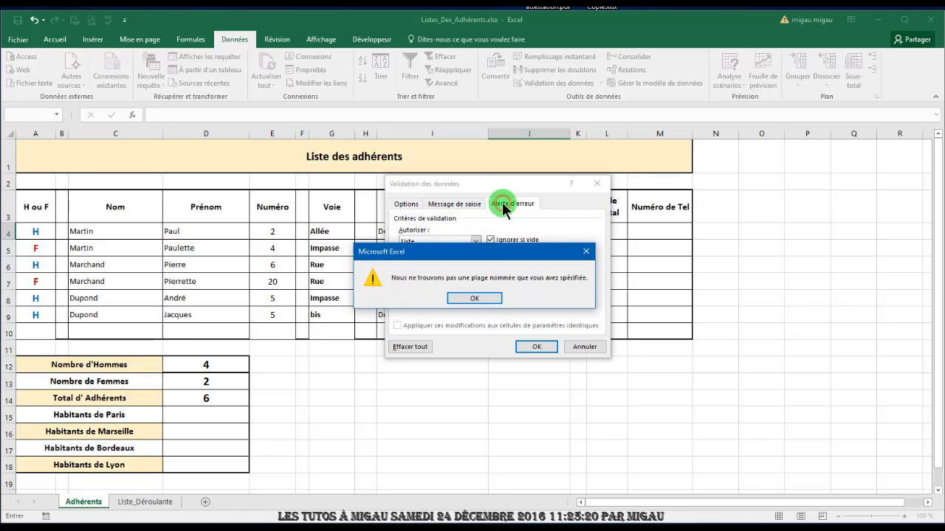
left_click(473, 297)
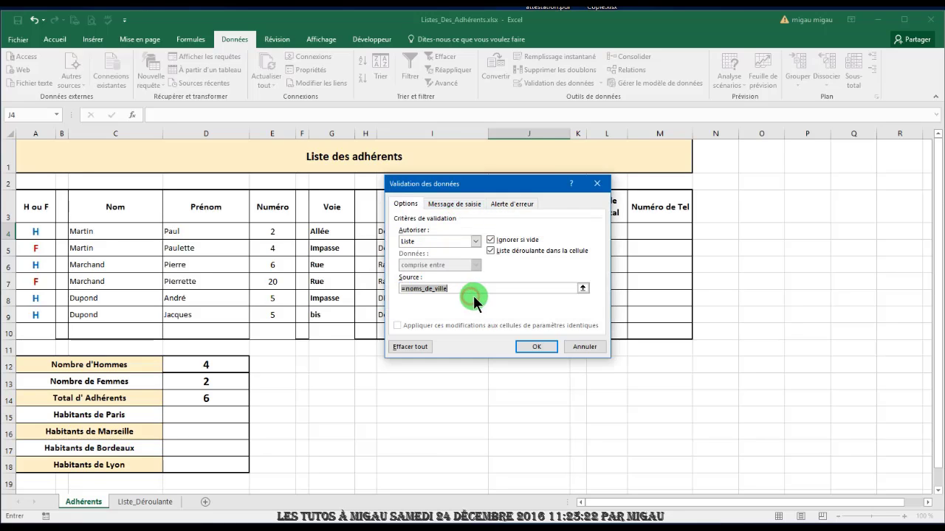
left_click(419, 290)
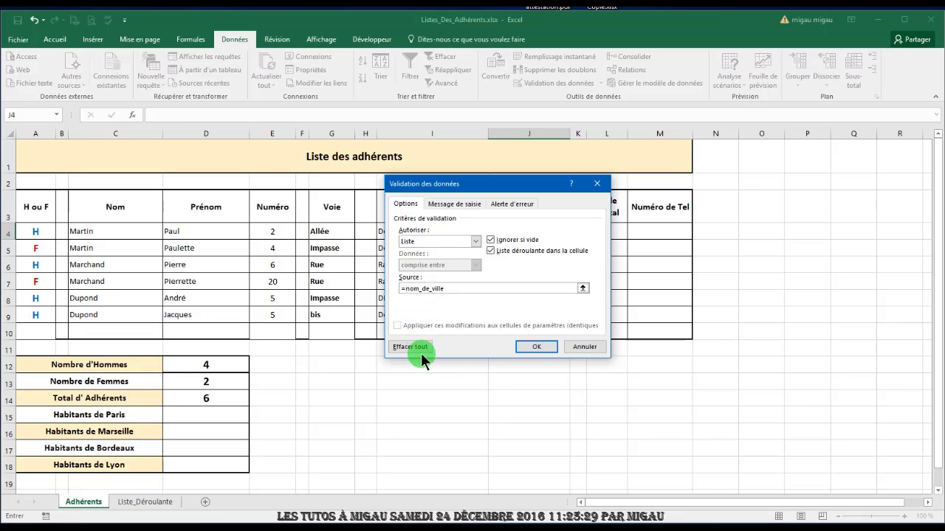
left_click(536, 345)
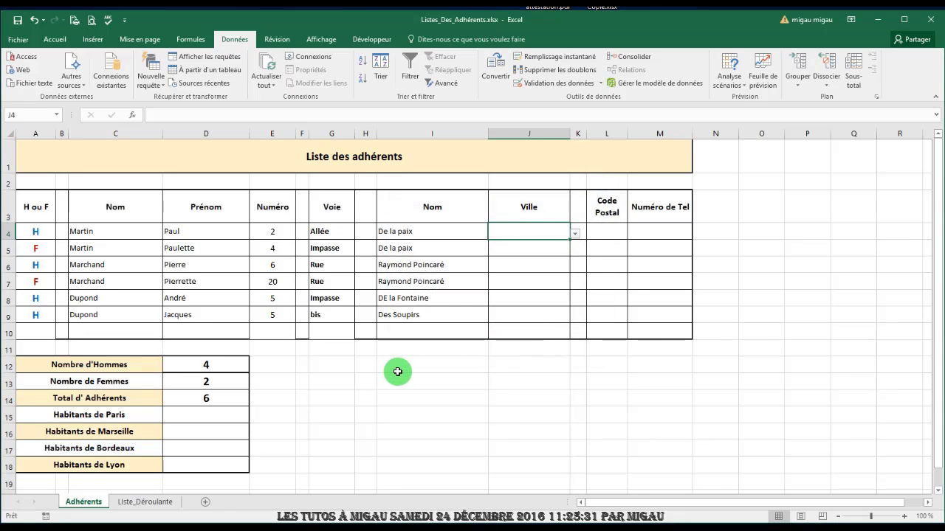
- Set the error alert style of J4's data validation to Informations on the Adhérents sheet
left_click(145, 503)
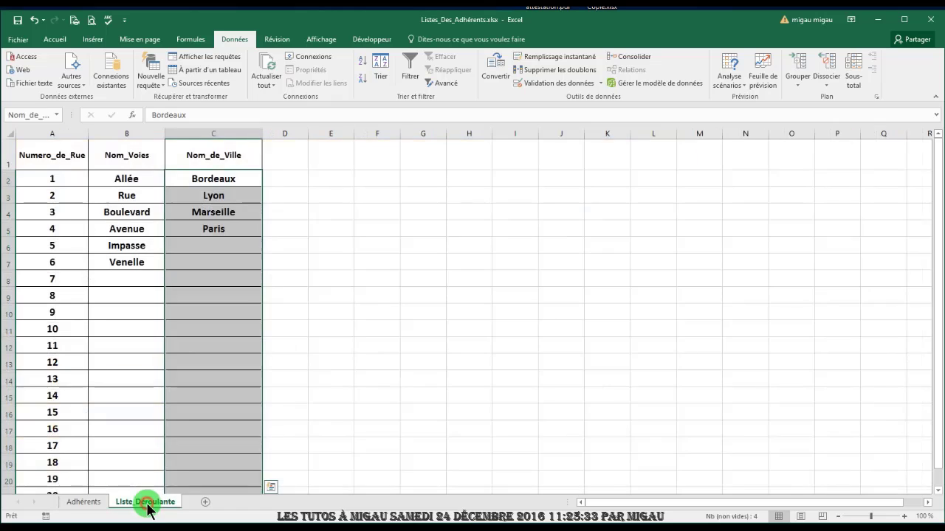
left_click(88, 502)
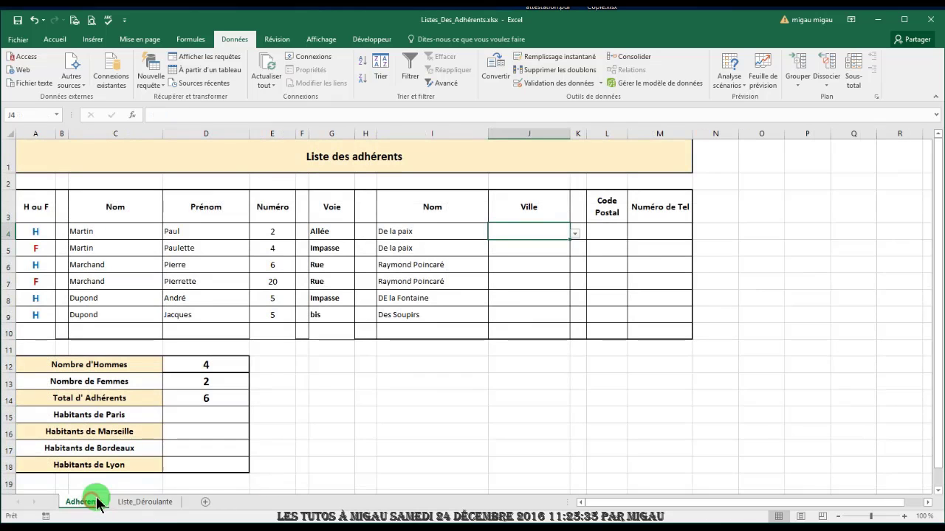
left_click(600, 83)
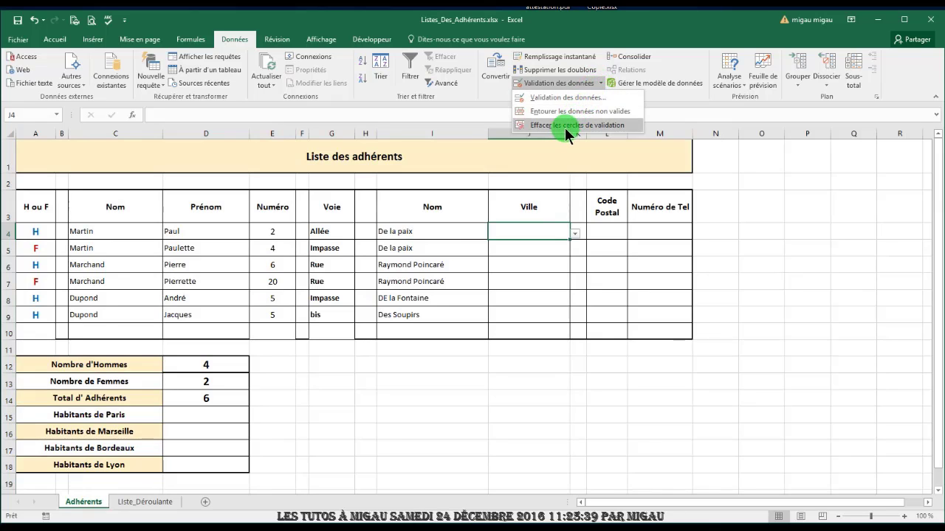
left_click(555, 98)
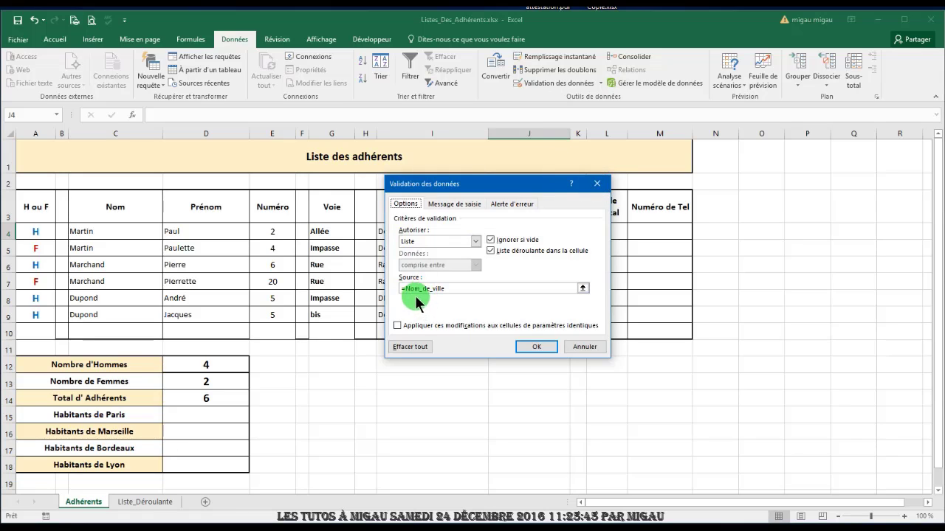
left_click(458, 204)
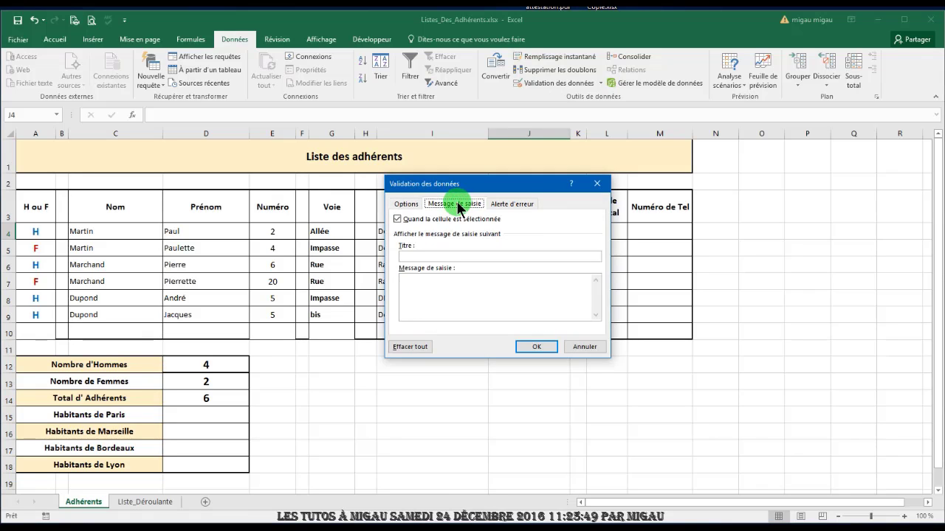
left_click(512, 205)
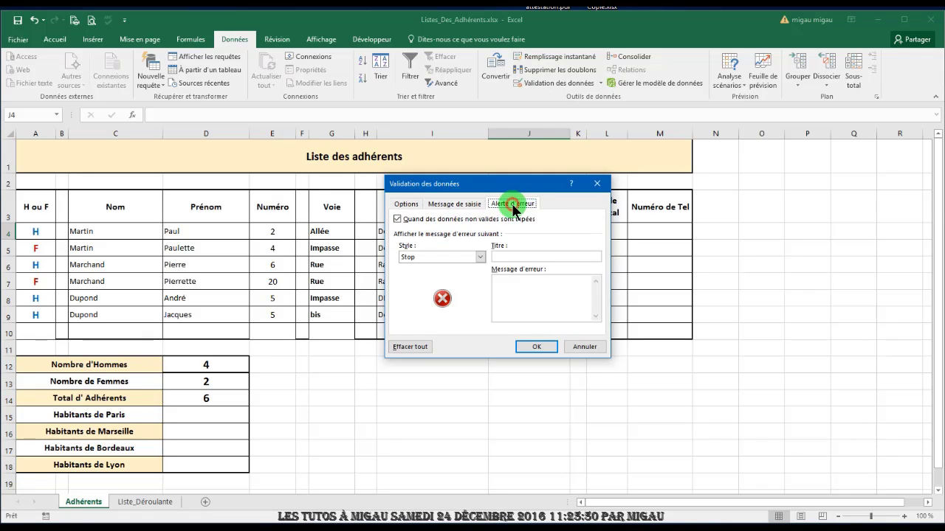
left_click(479, 255)
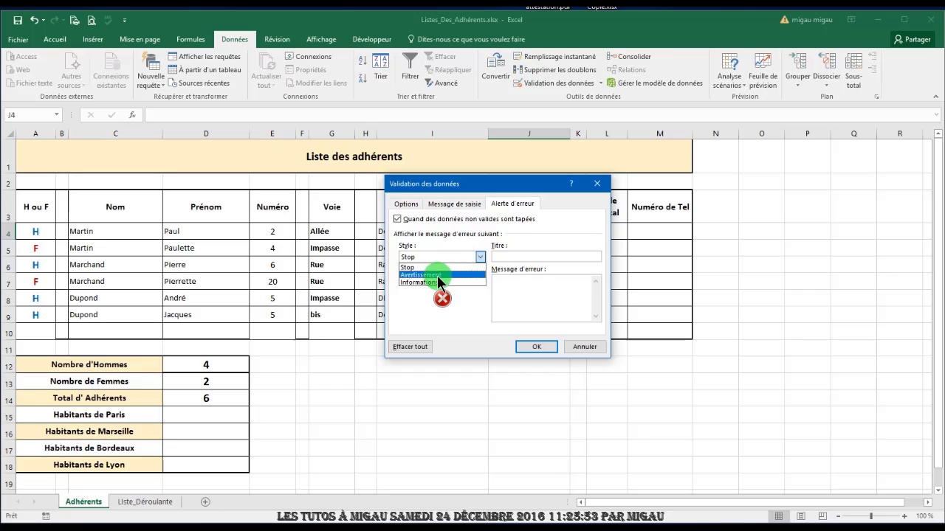
left_click(432, 282)
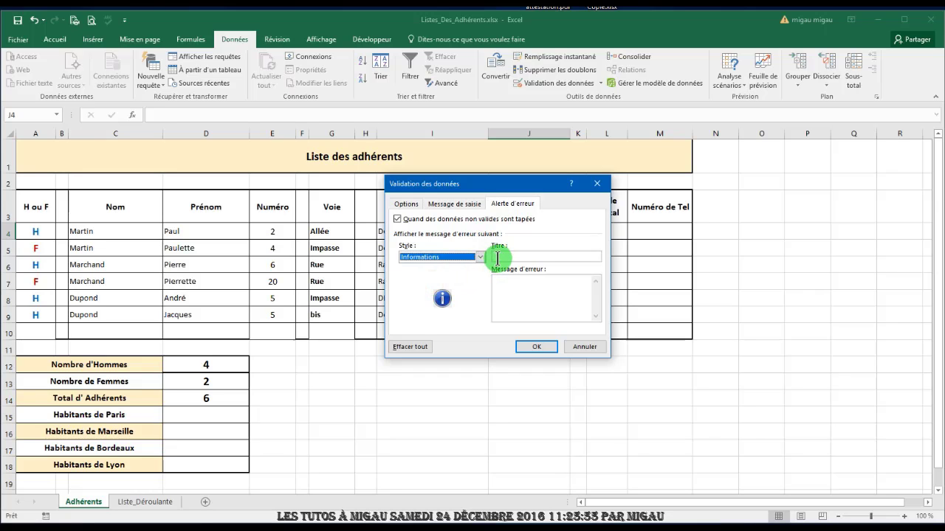
- Give J4's error alert the title Nom_de_ville and the message "Entrer une Ville", and apply the validation
left_click(497, 257)
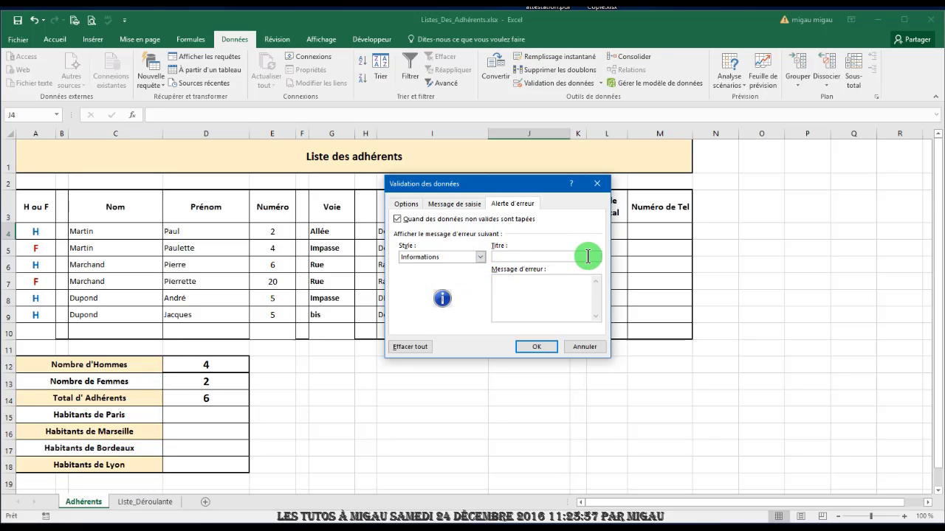
type("Nom_de_e")
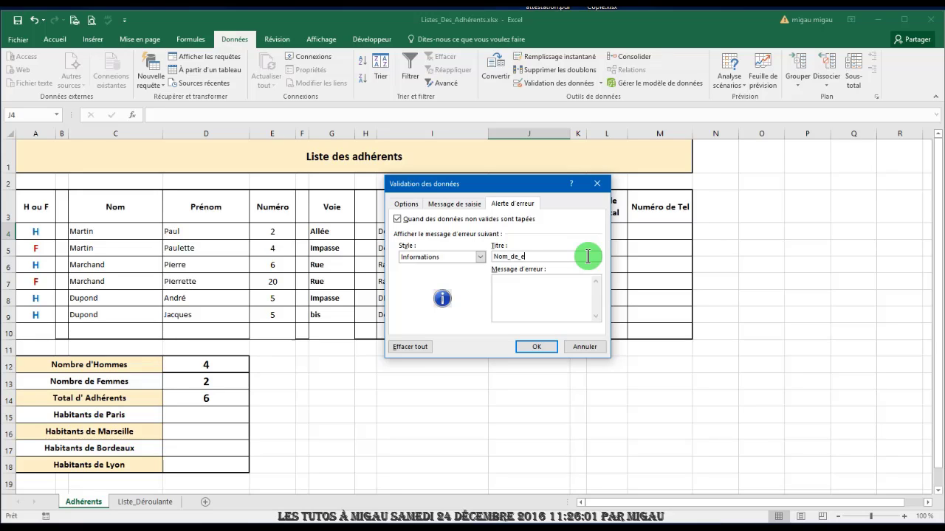
key("BackSpace")
type("ville")
left_click(518, 280)
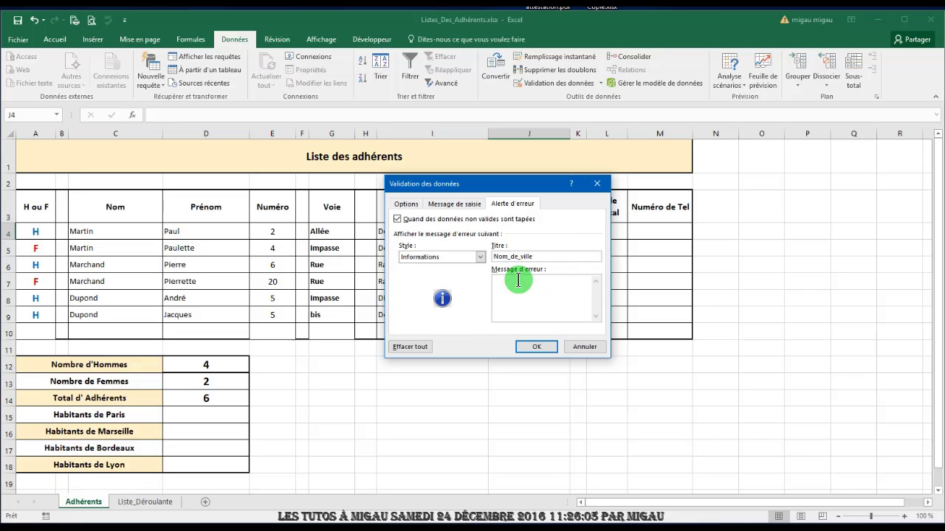
type("Entrer une Ville")
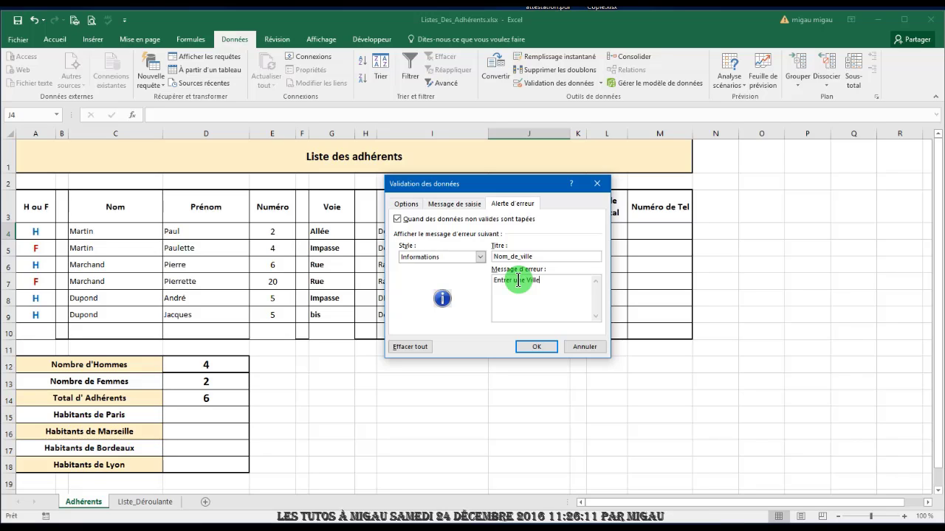
left_click(536, 346)
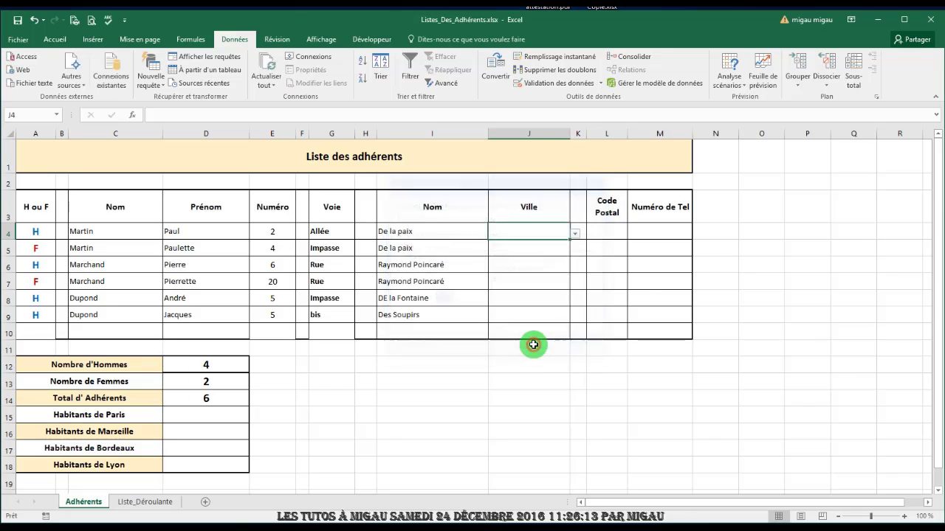
- Try J4's city drop-down list by choosing Bordeaux
left_click(575, 233)
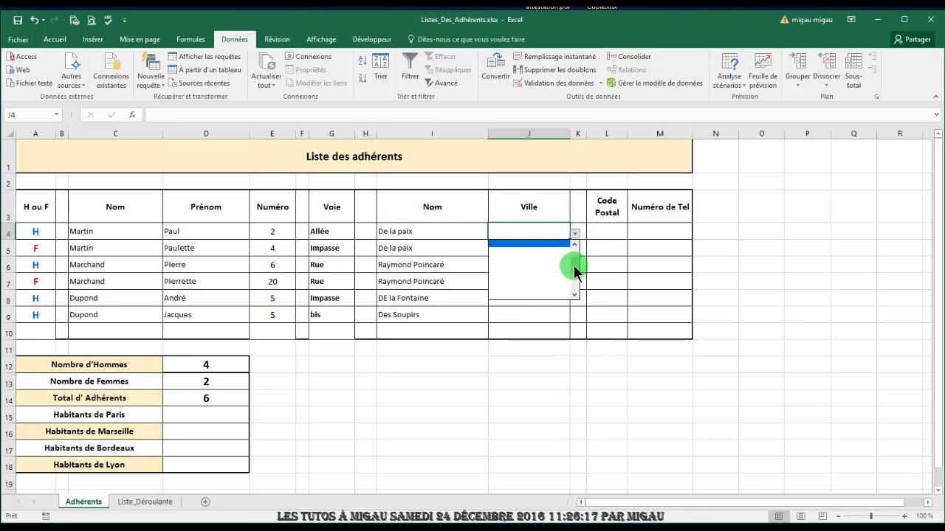
left_click_drag(576, 265, 576, 236)
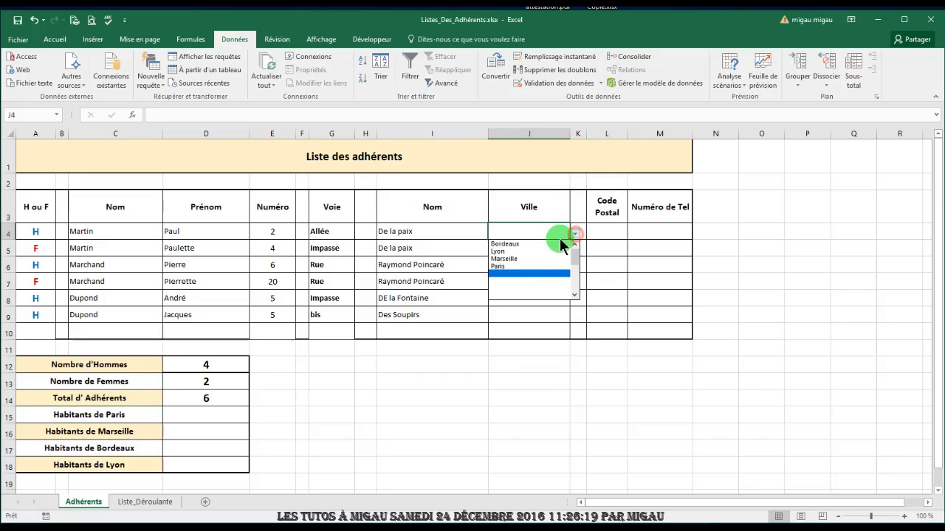
left_click(517, 244)
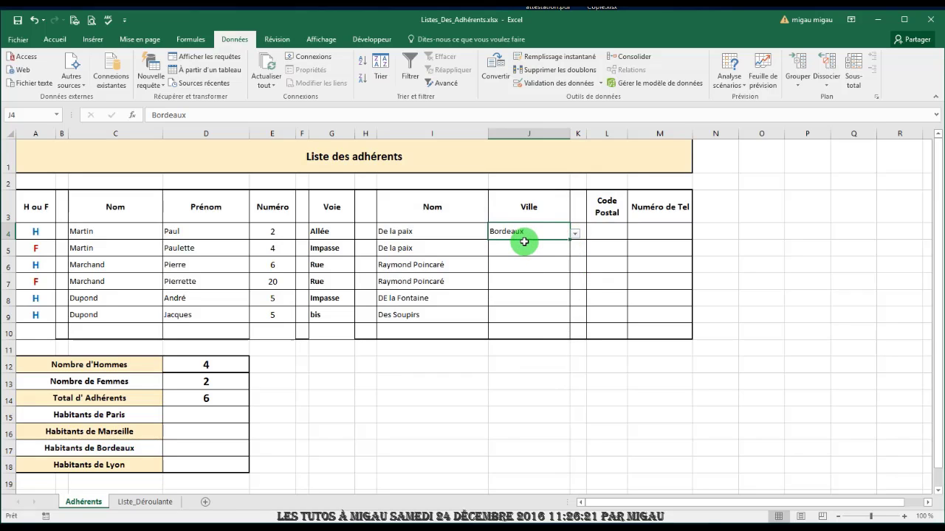
- Choose Paris as the city in J4 from its drop-down list
left_click(576, 234)
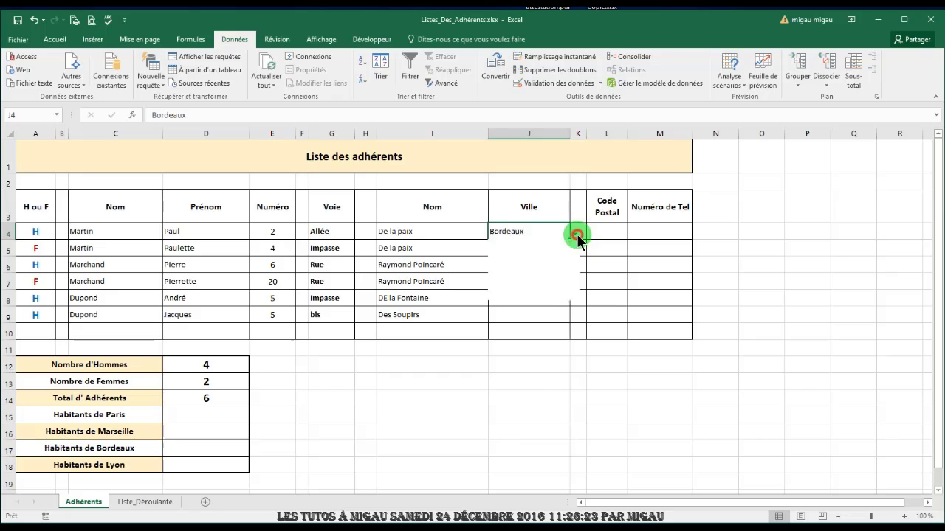
left_click(499, 264)
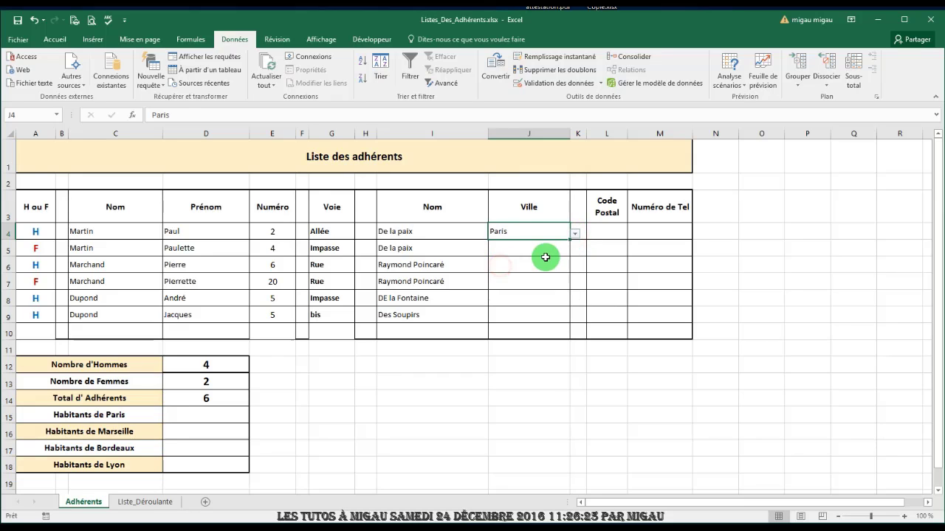
key("Return")
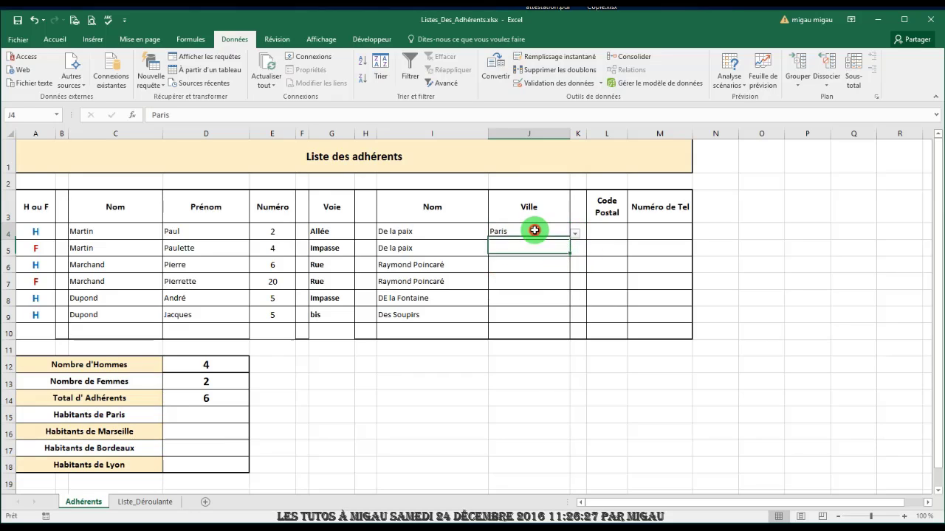
- Fill J4 with its city list down to J10, and clear the copied city names from J5:J10
left_click(535, 230)
left_click_drag(569, 239, 565, 330)
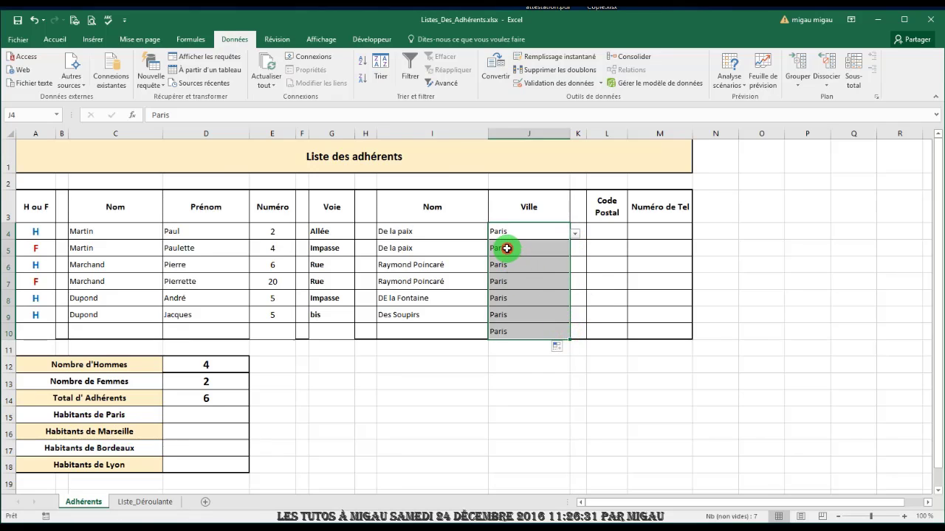
left_click_drag(506, 249, 507, 325)
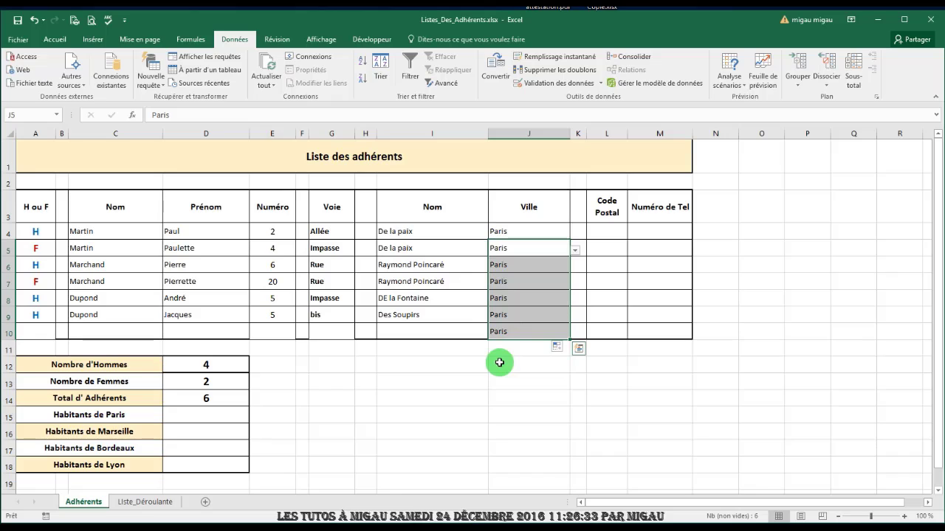
key("Delete")
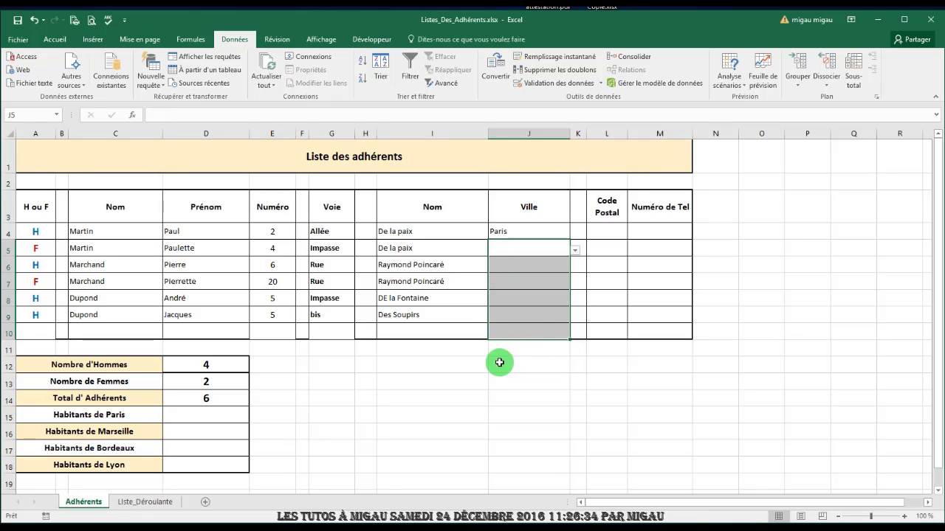
- Choose Paris in J5 and Marseille in J6 from the Ville drop-down lists
left_click(574, 250)
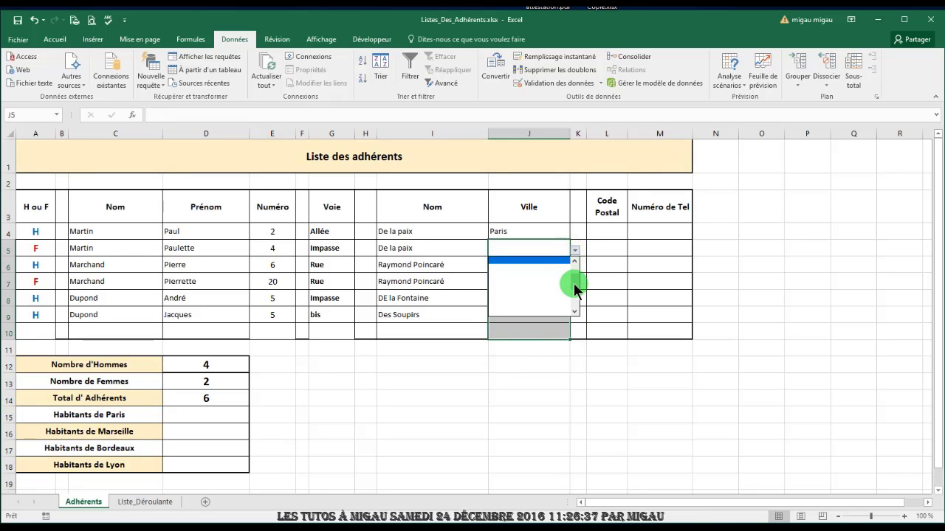
left_click(574, 258)
left_click(500, 284)
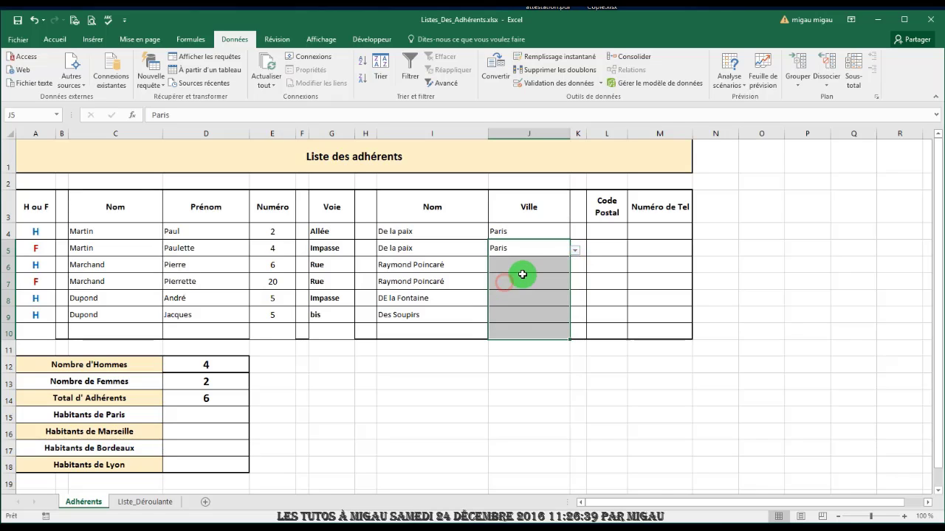
left_click(524, 269)
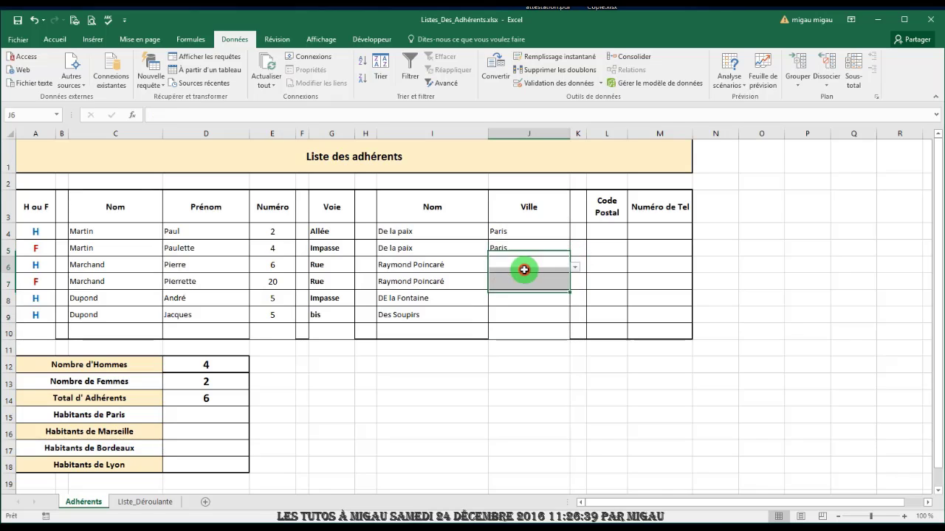
left_click(575, 267)
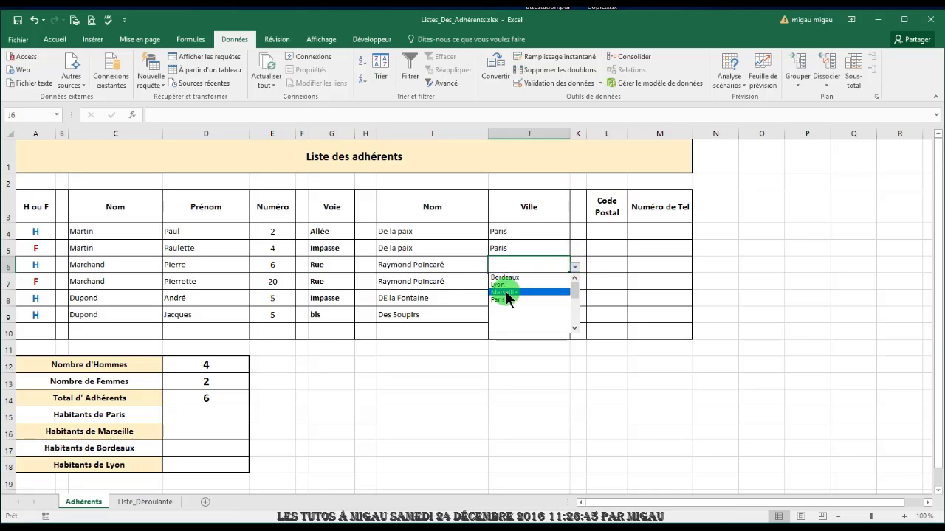
left_click(503, 292)
- Choose Marseille in J7 and Lyon in J8 from the Ville drop-down lists
left_click(536, 283)
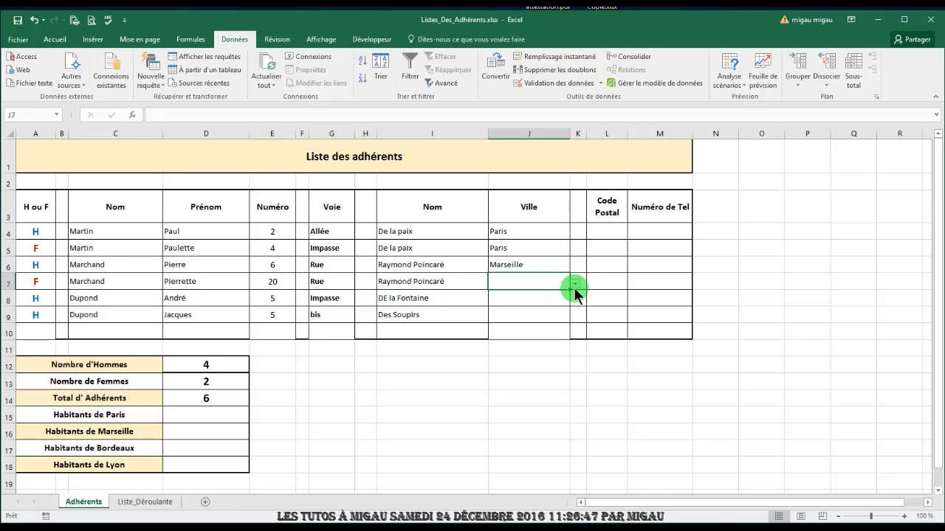
left_click(575, 284)
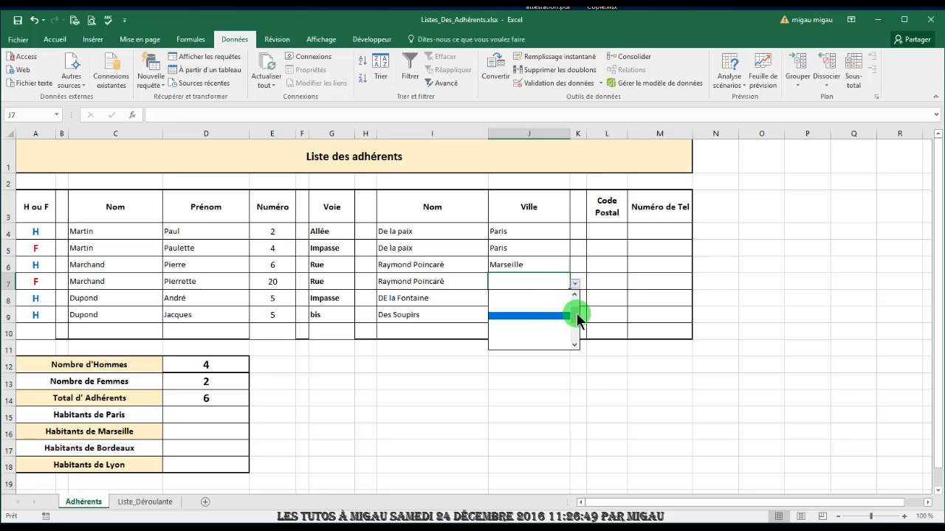
left_click(514, 309)
left_click(532, 297)
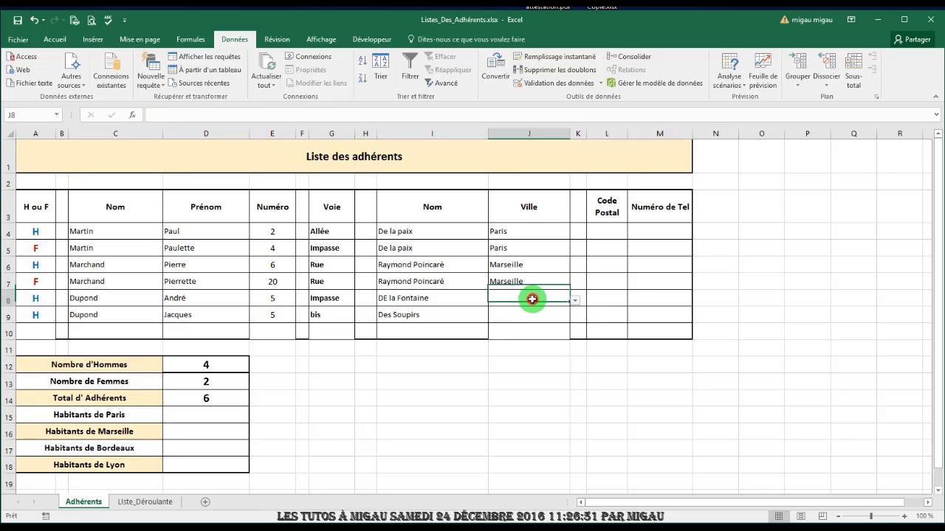
left_click(574, 299)
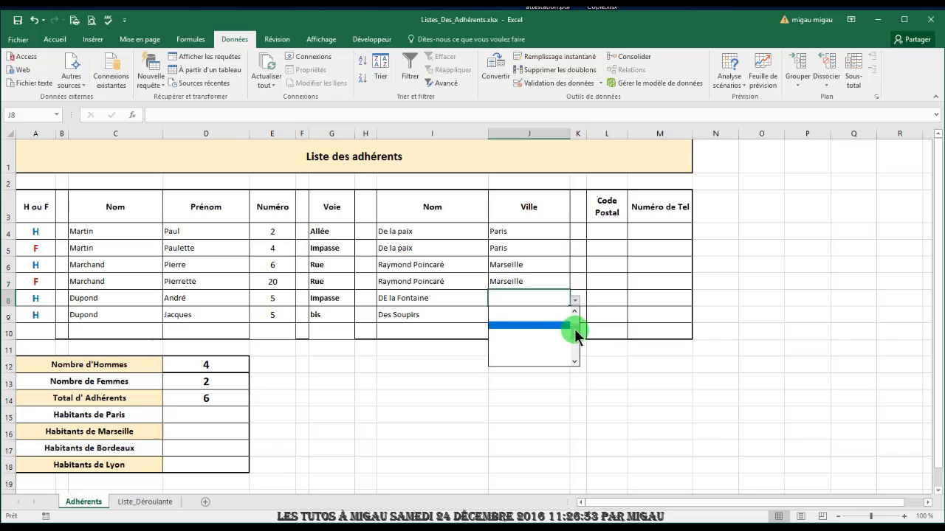
left_click(508, 318)
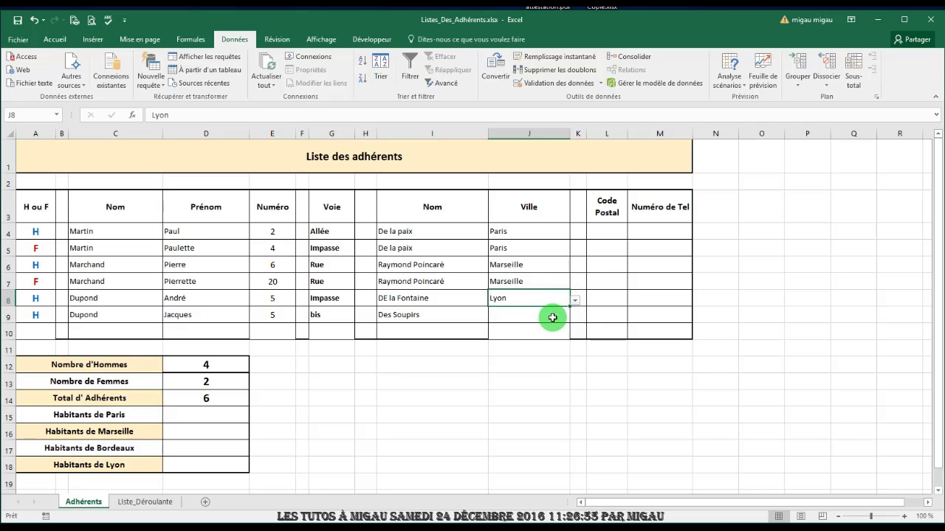
- Choose Bordeaux as the city in J9 from its drop-down list
left_click(548, 316)
left_click(574, 317)
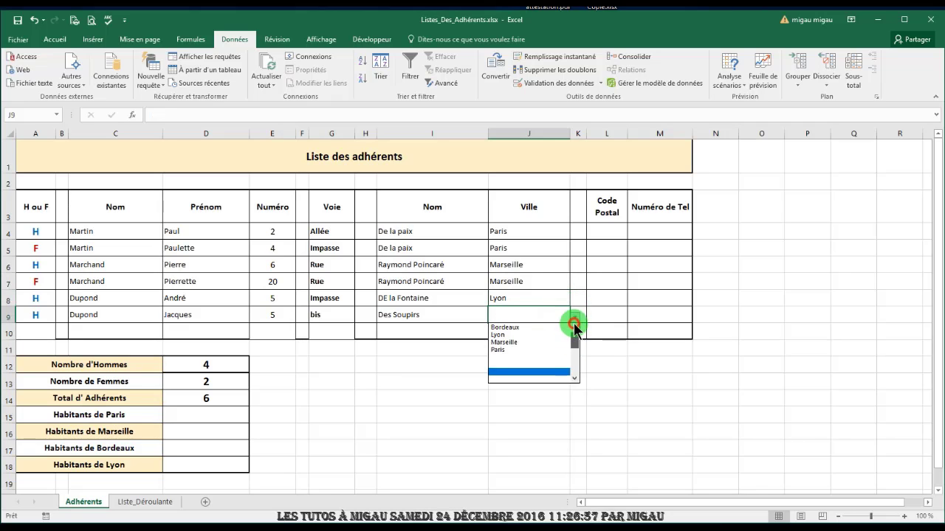
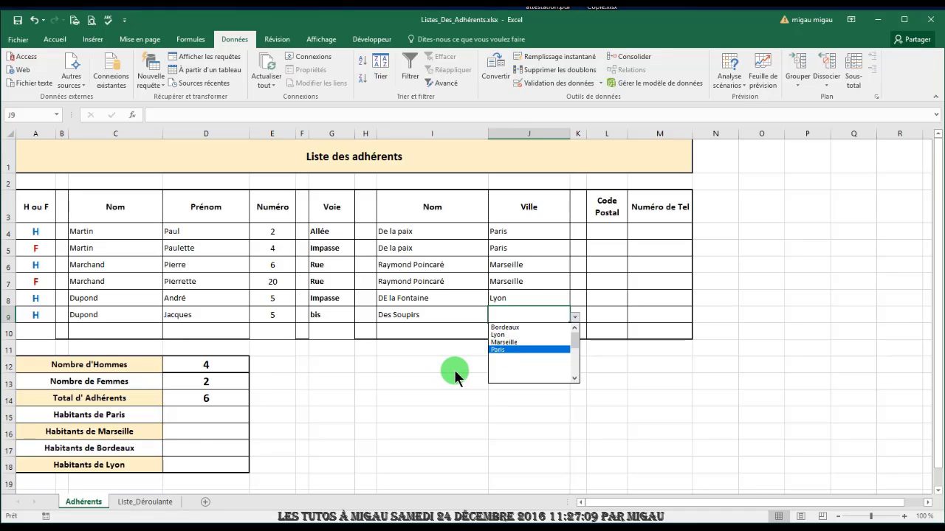
left_click(506, 327)
left_click(514, 343)
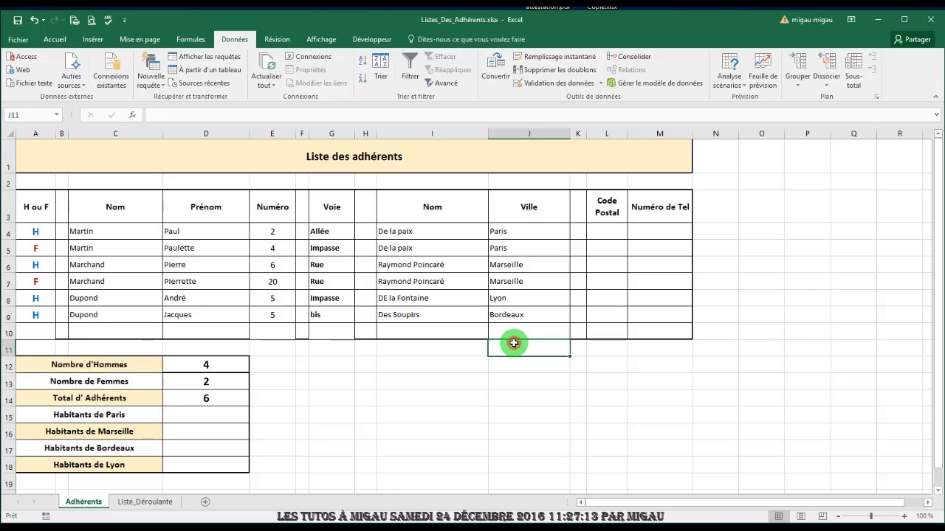
left_click(544, 232)
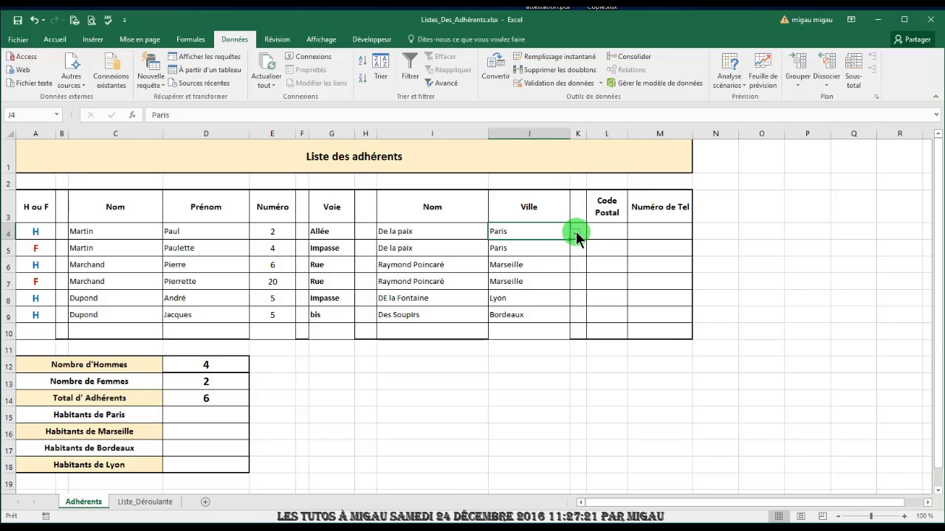
- Begin a SI formula in L4 that returns the postal code 75000 when J4 equals "Paris"
left_click(601, 228)
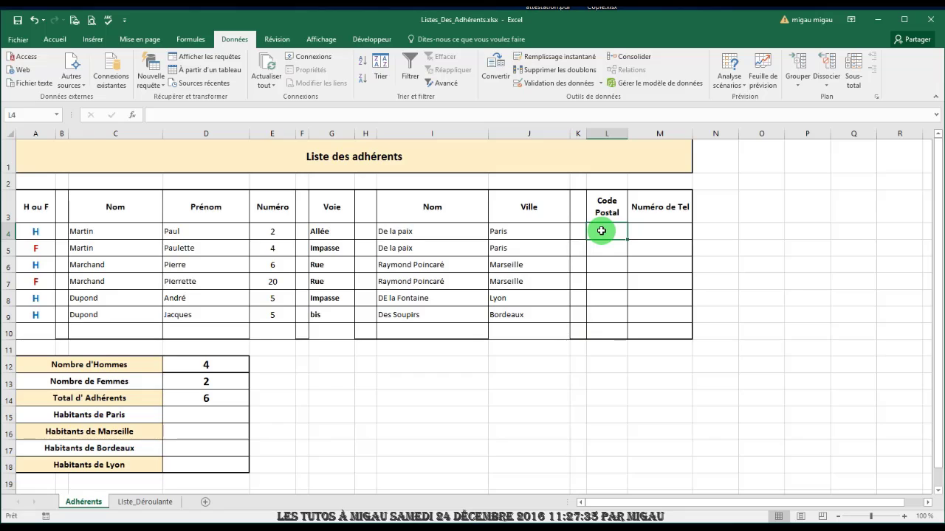
left_click(169, 114)
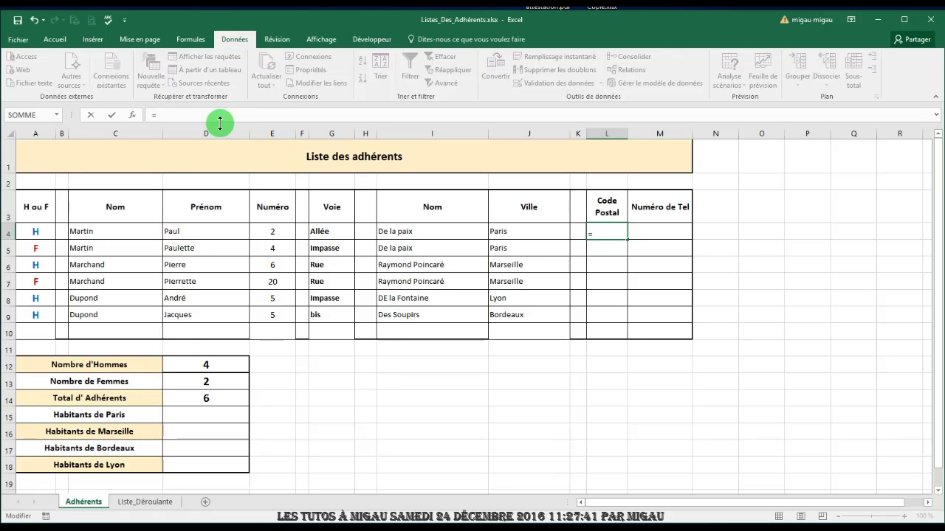
type("si")
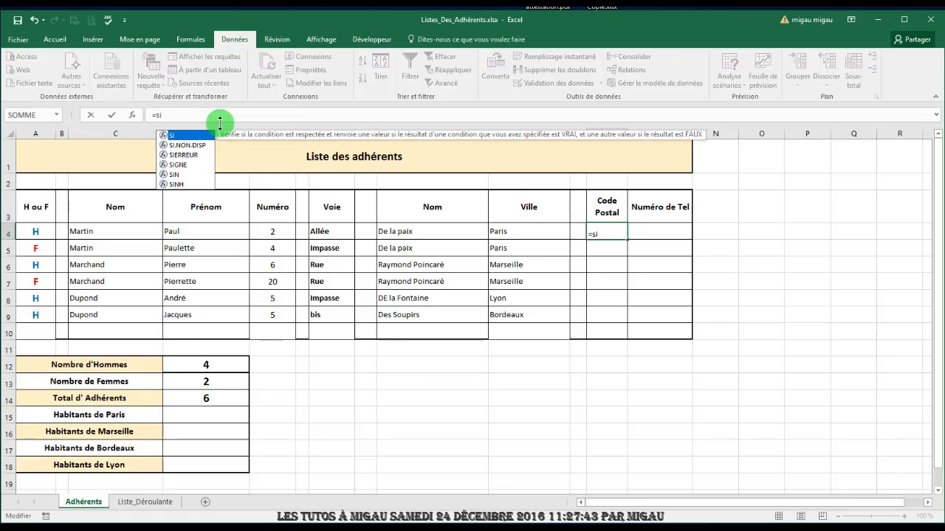
type("(")
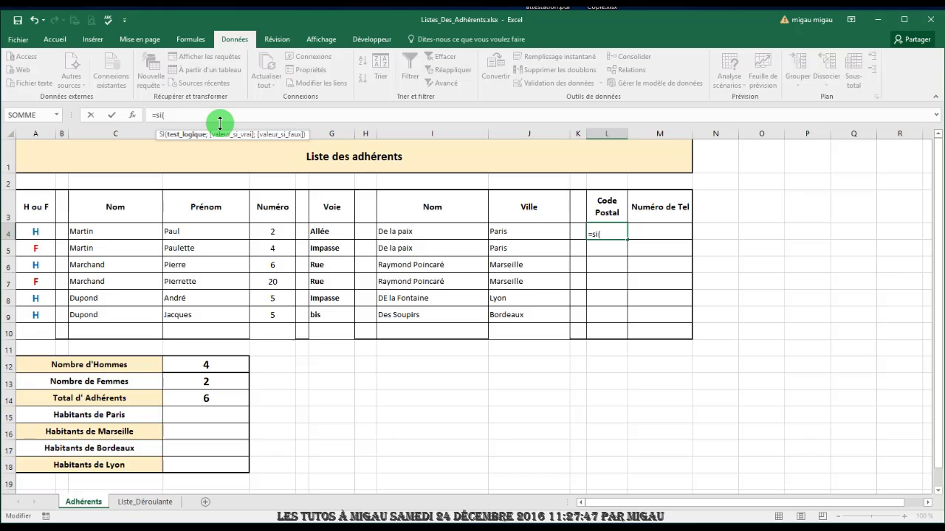
left_click(504, 233)
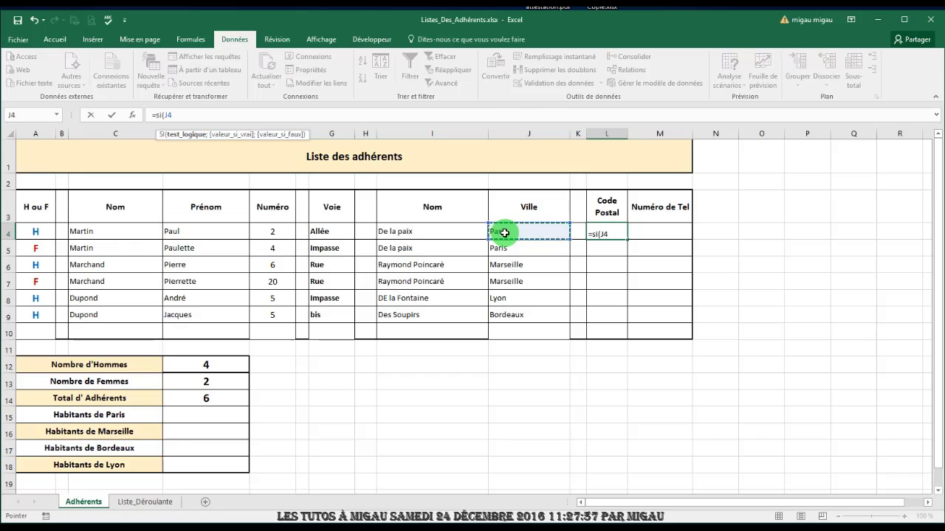
type("=\"")
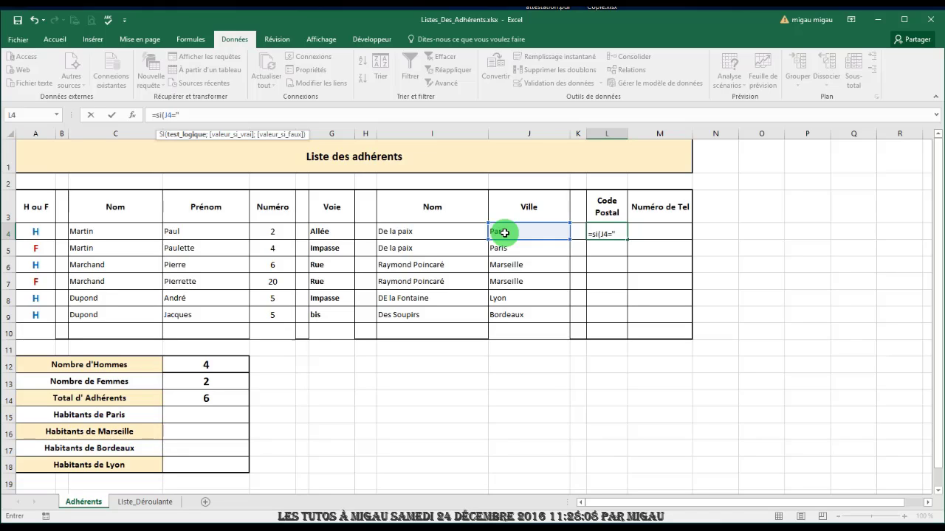
type("Paris\"")
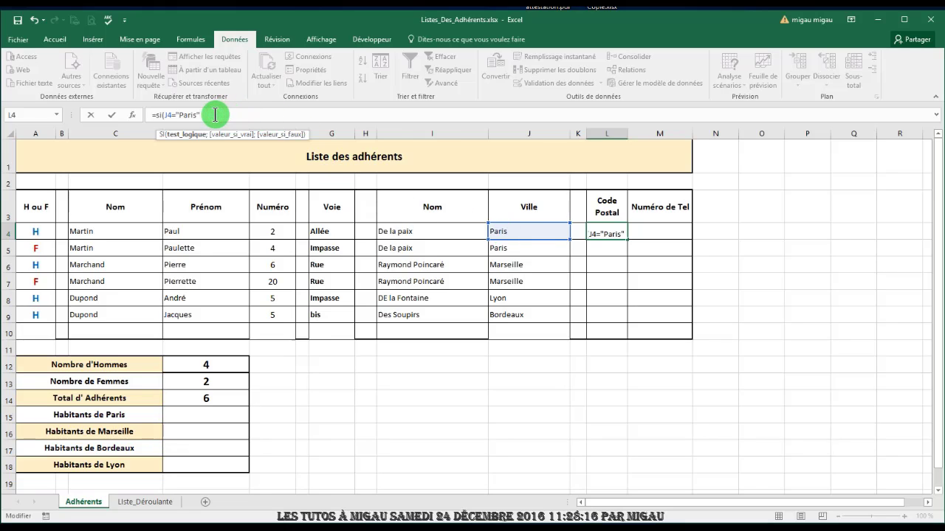
type(";")
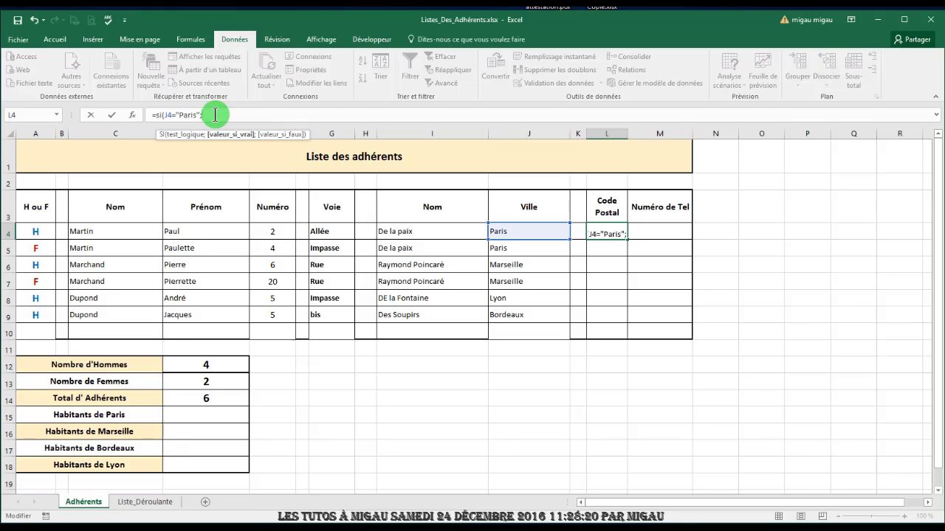
type("75000")
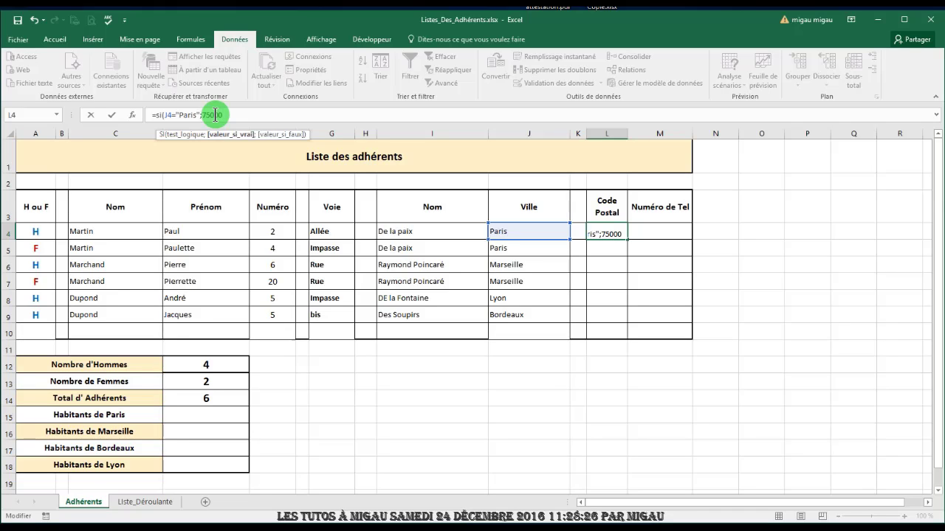
- Nest a second SI in the L4 formula that returns 13000 when J4 equals "Marseille"
type(";")
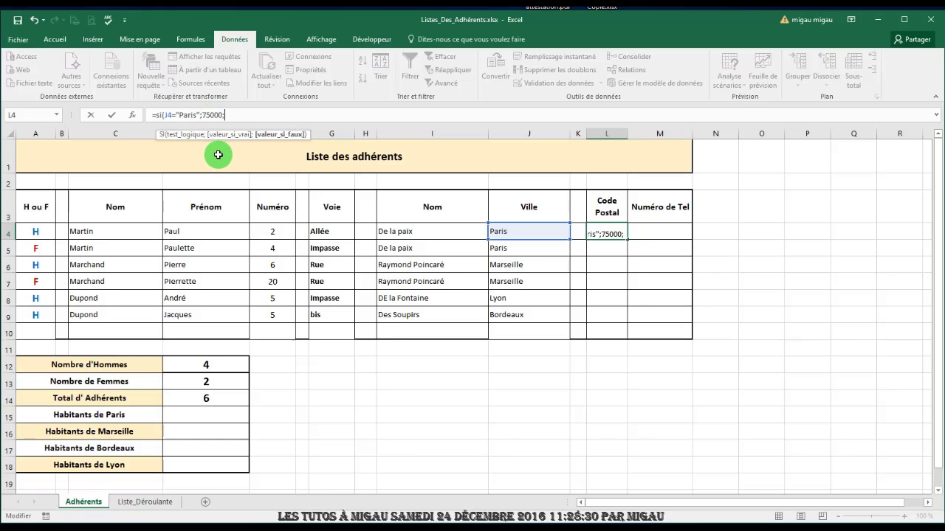
type("si")
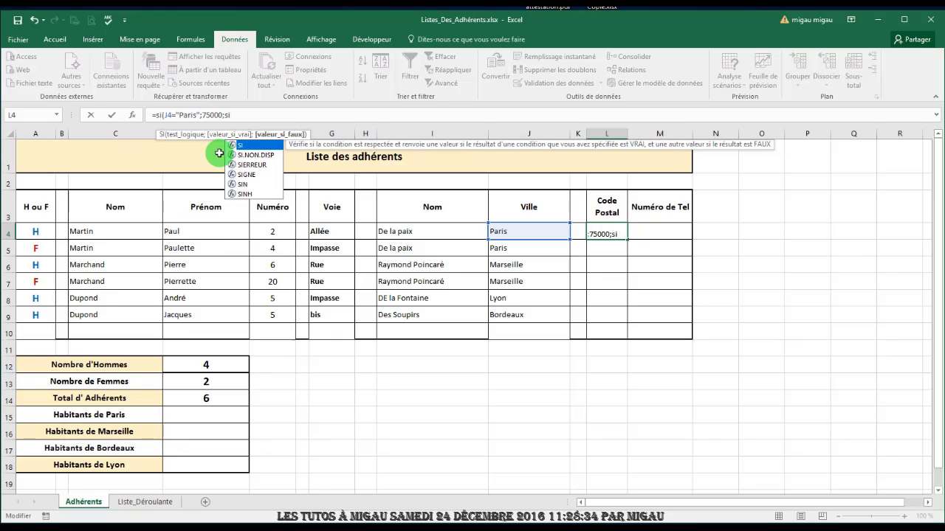
type("(")
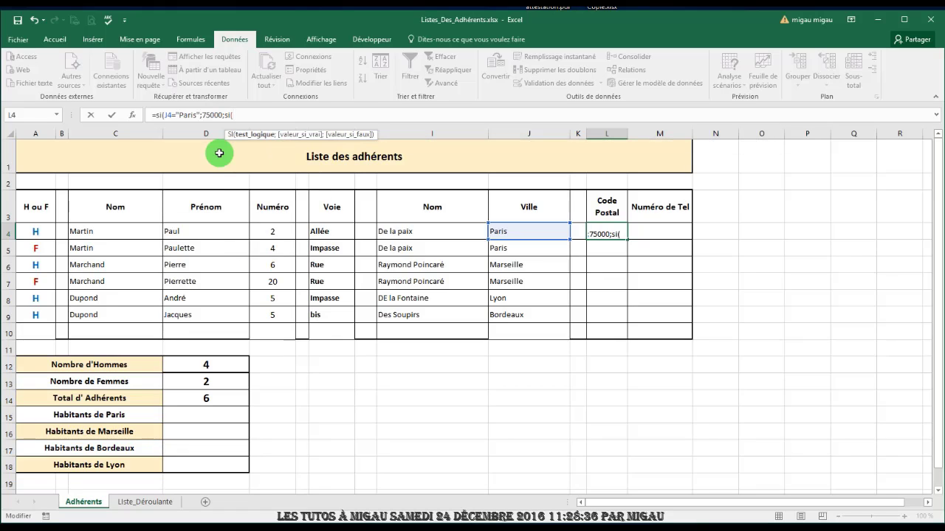
left_click(516, 233)
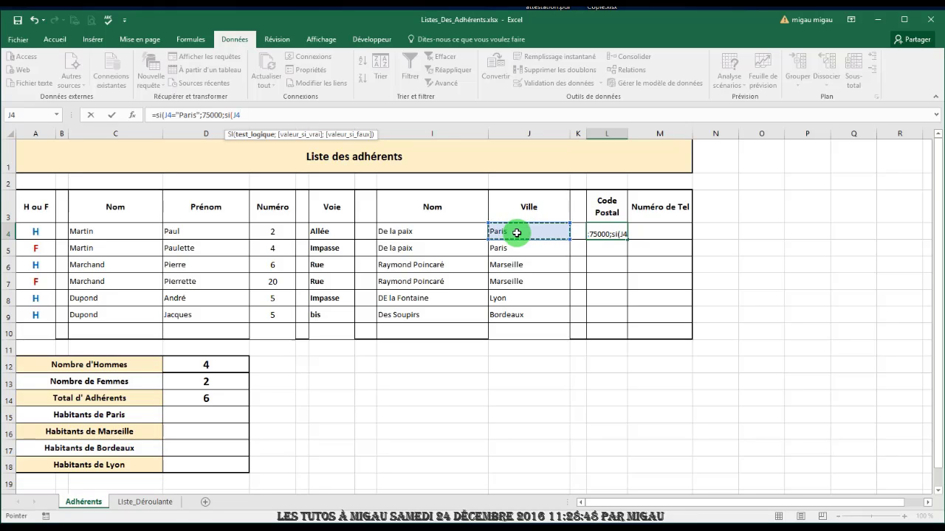
type("=")
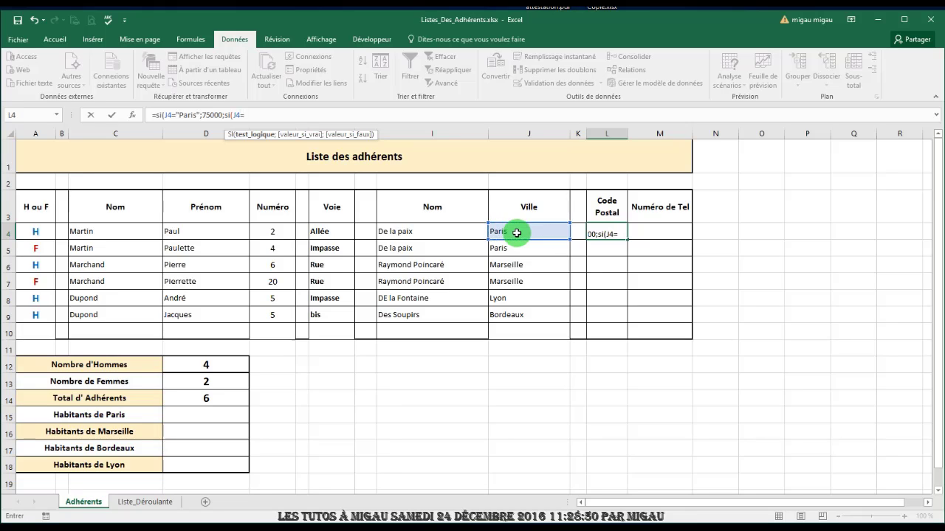
type("Ma")
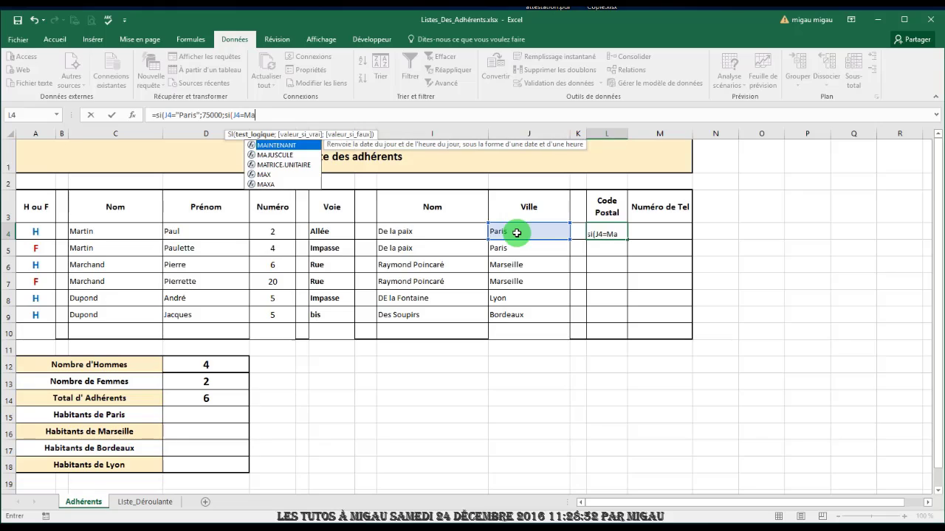
type("rsei")
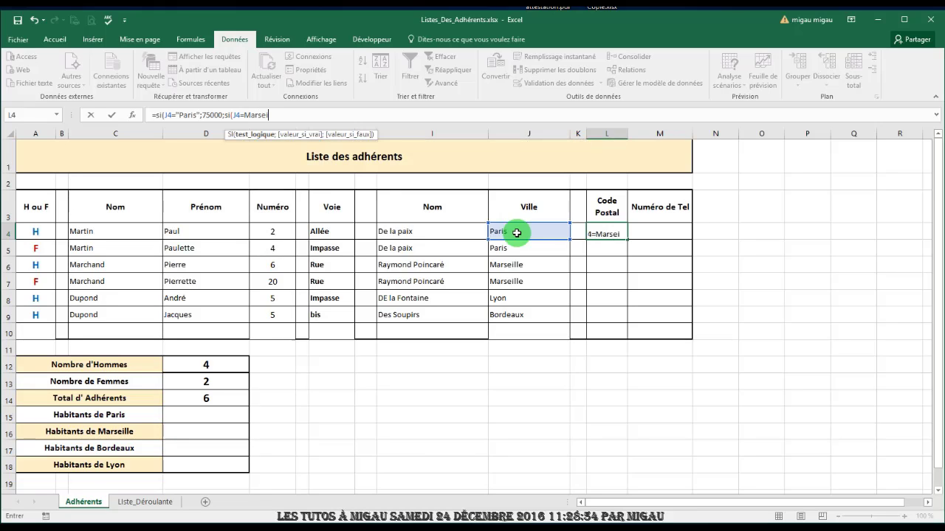
type("lle\"")
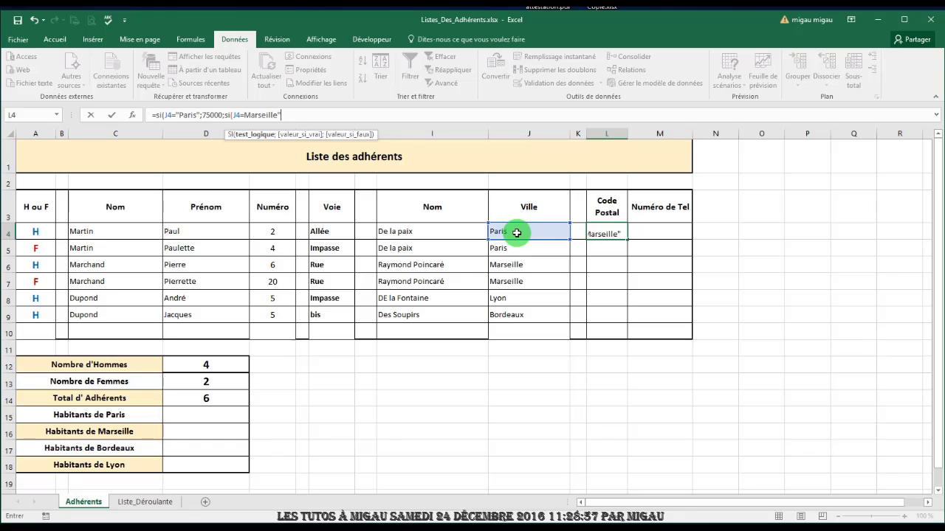
left_click(245, 115)
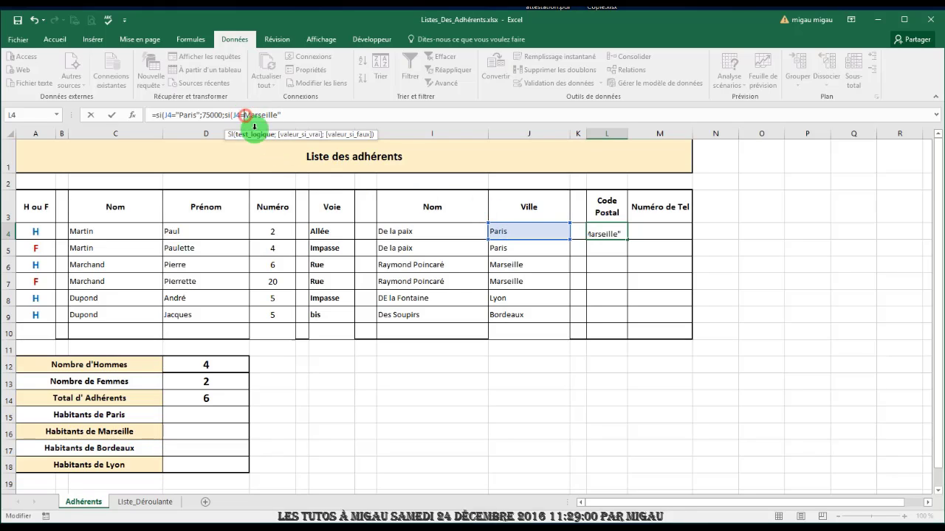
type("\"")
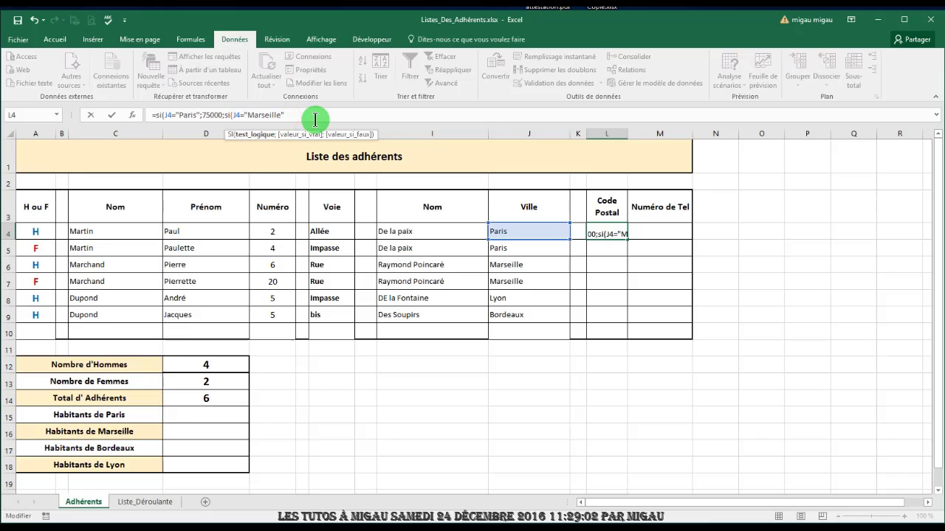
type(";1")
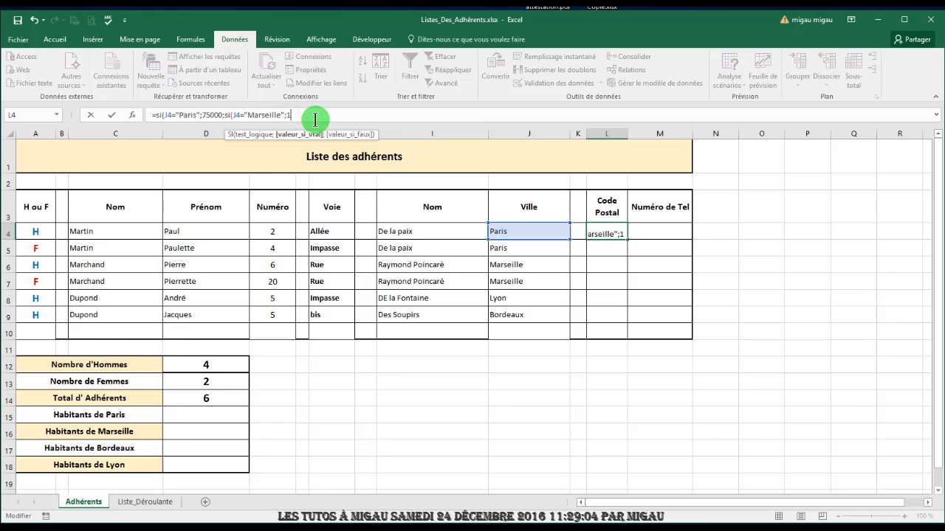
type("3000;")
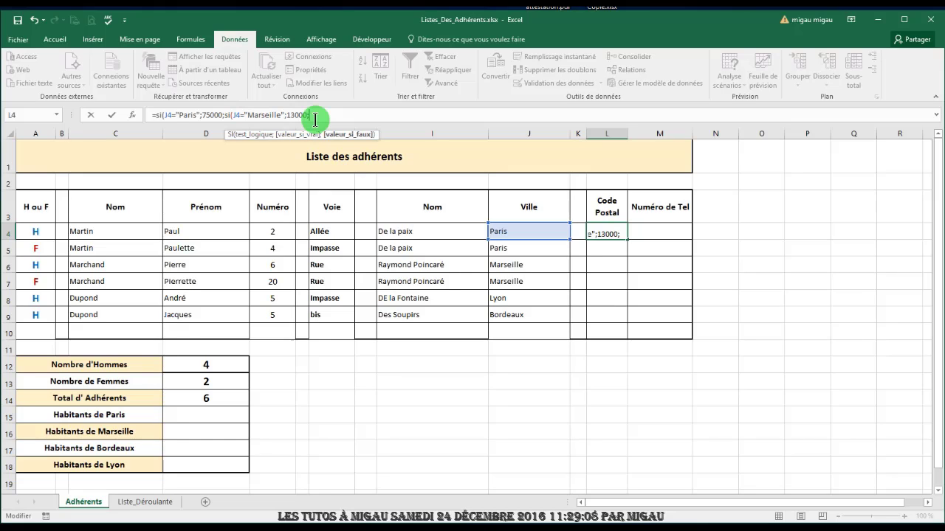
- Nest a third SI in the L4 formula that returns 33000 when J4 equals "Bordeaux"
type("si")
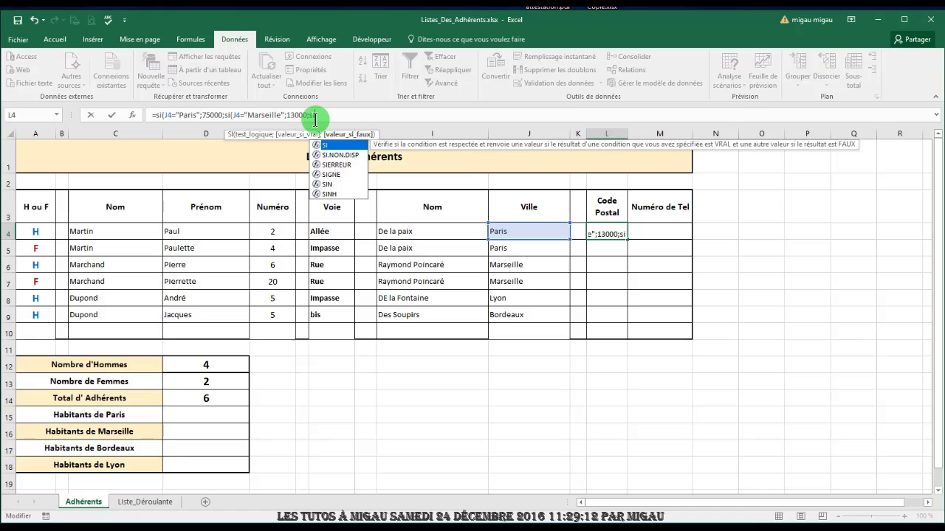
left_click(531, 230)
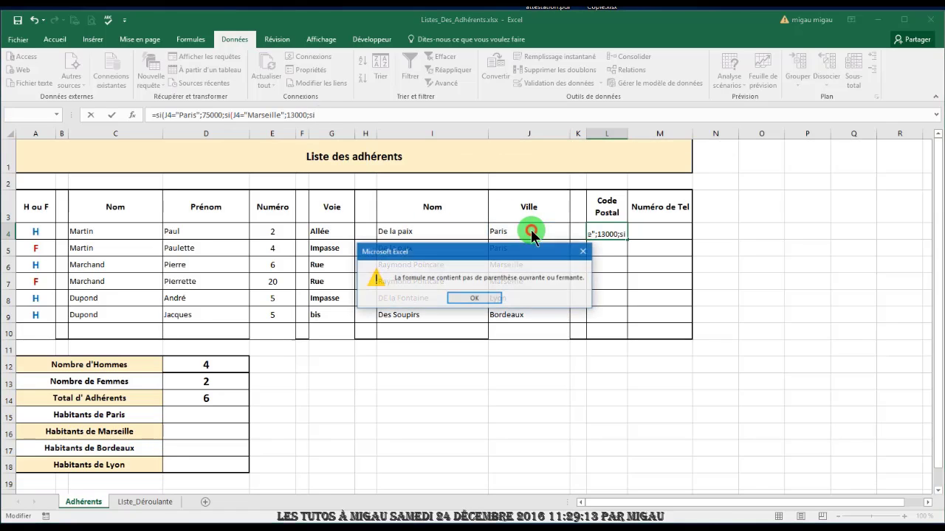
left_click(586, 253)
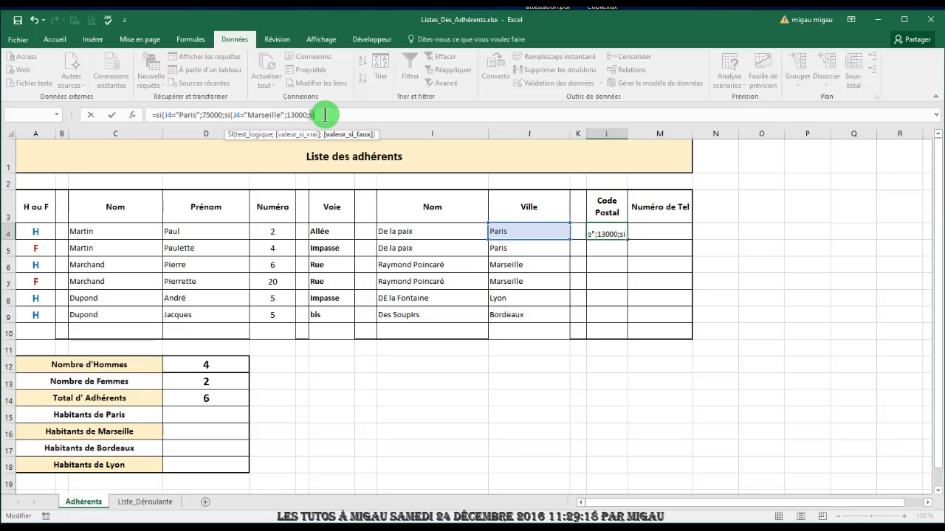
type("(")
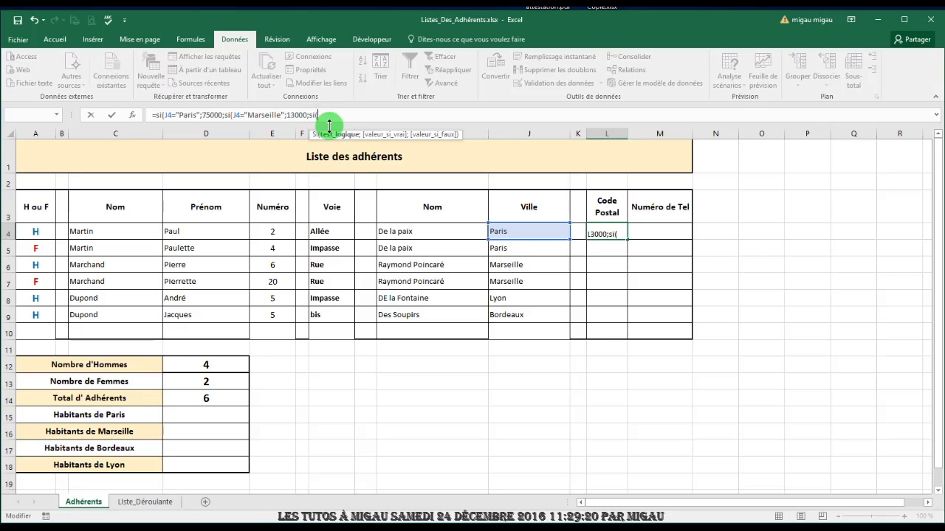
left_click(519, 232)
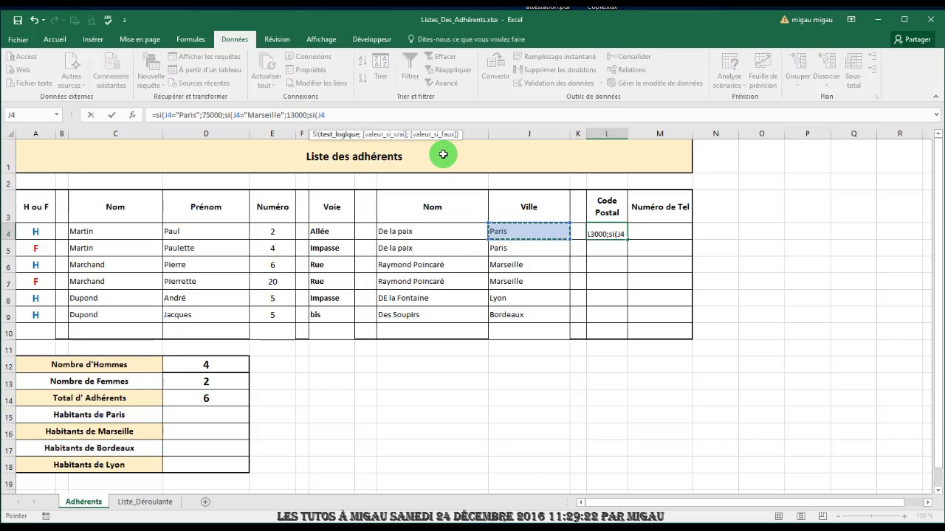
type("=")
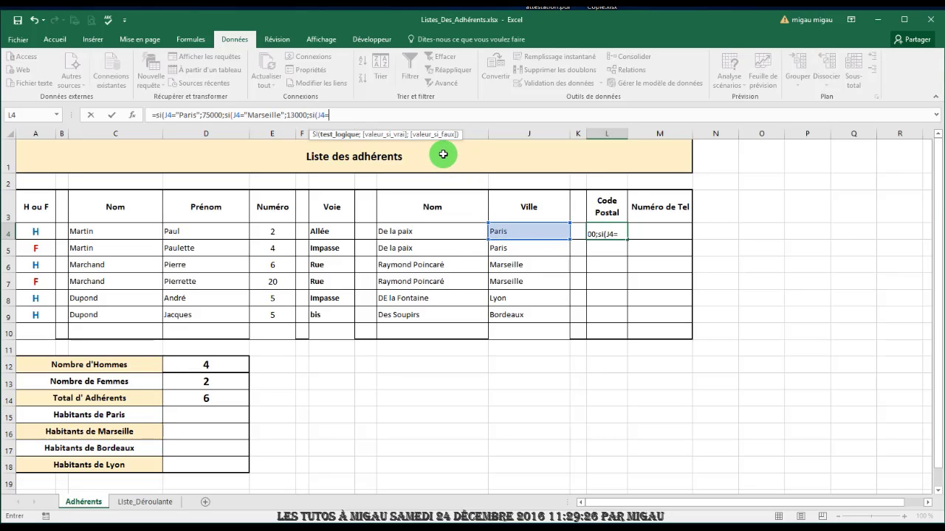
type("\"Bordeaux")
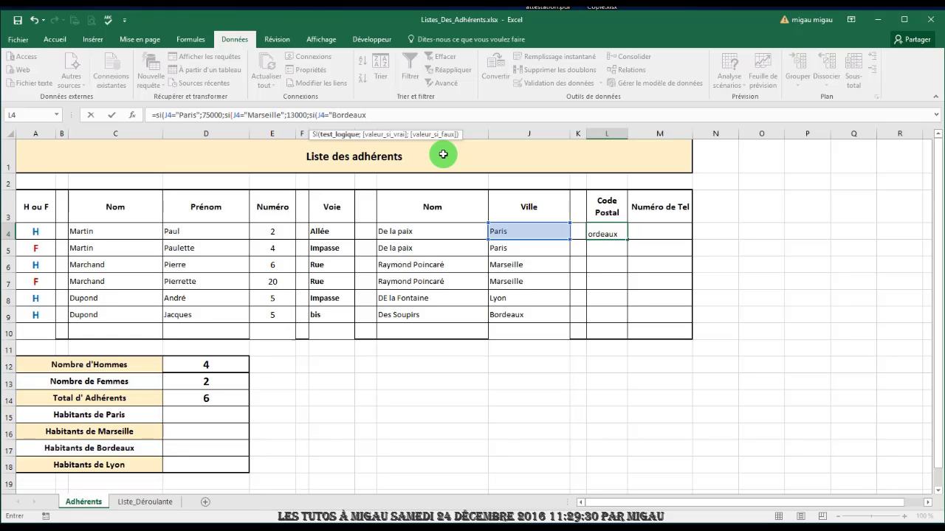
type("\"")
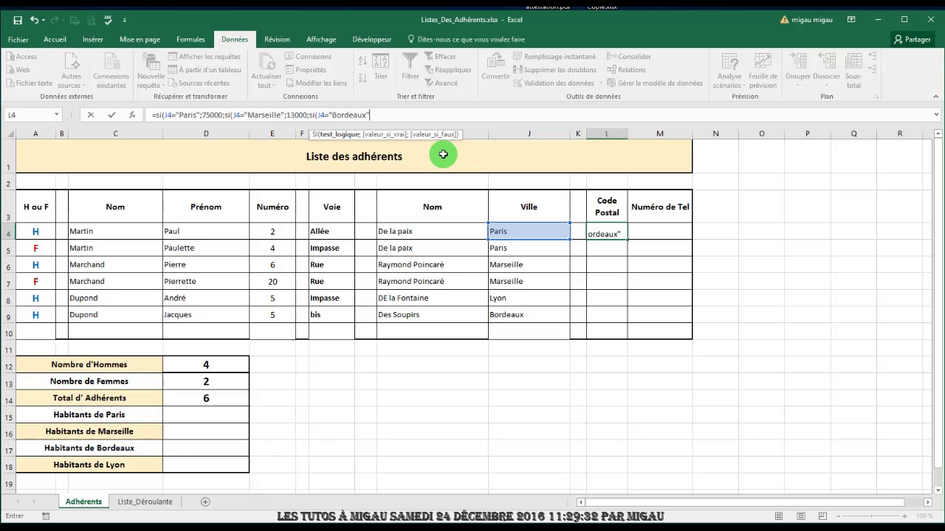
type(";")
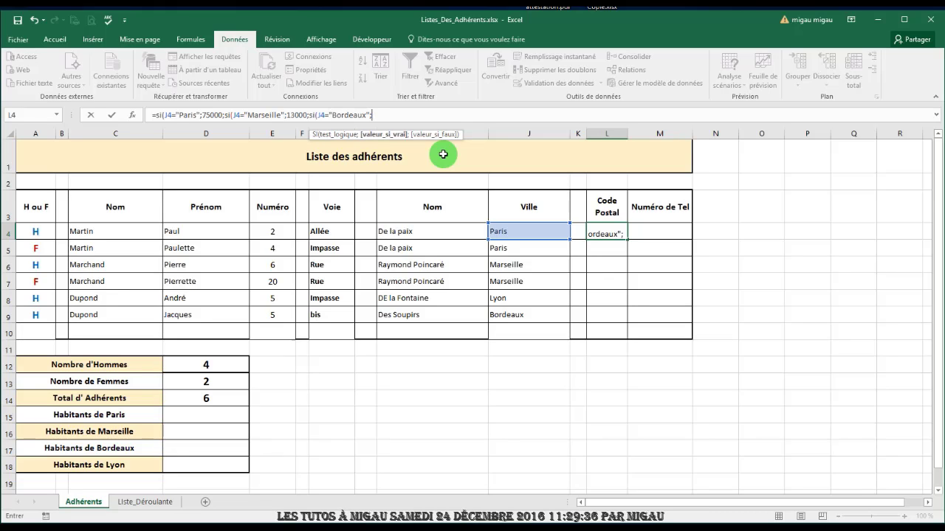
type("33000")
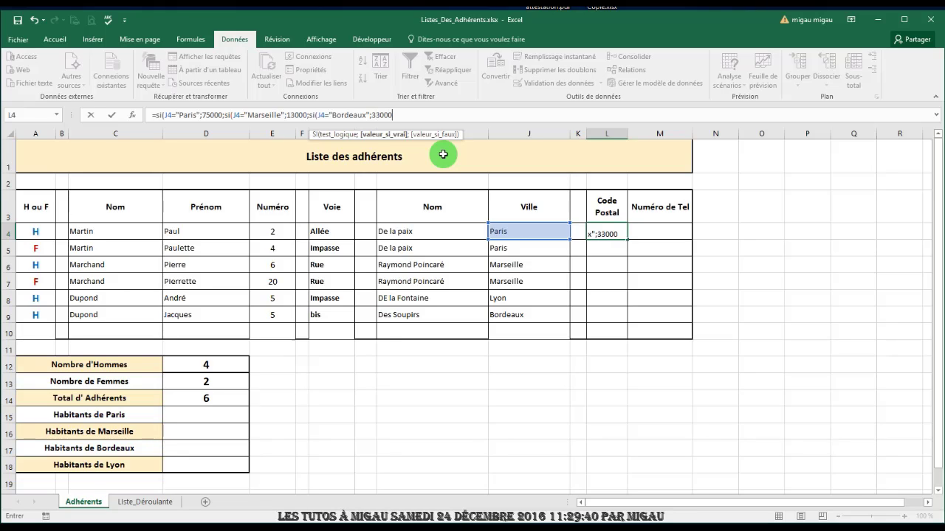
- Nest a fourth SI in the L4 formula that returns 69000 when J4 equals "Lyon"
type(";si")
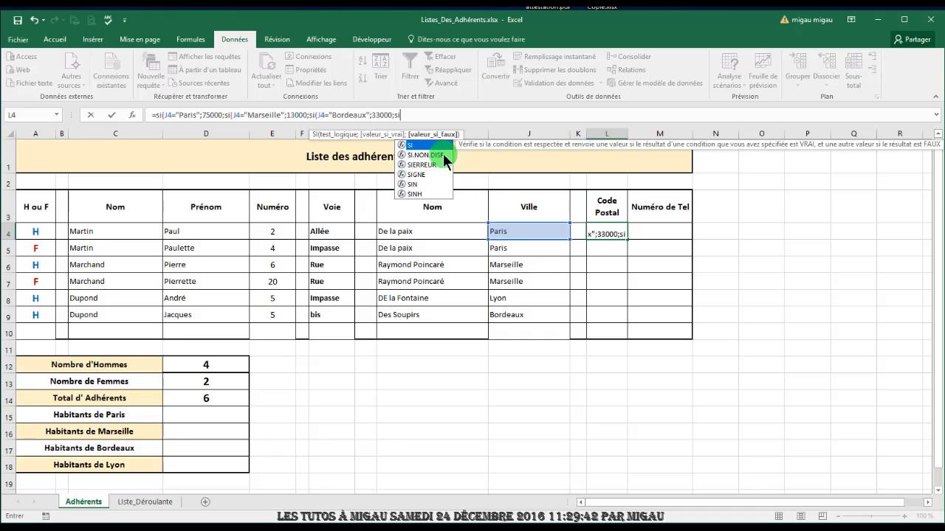
type("(")
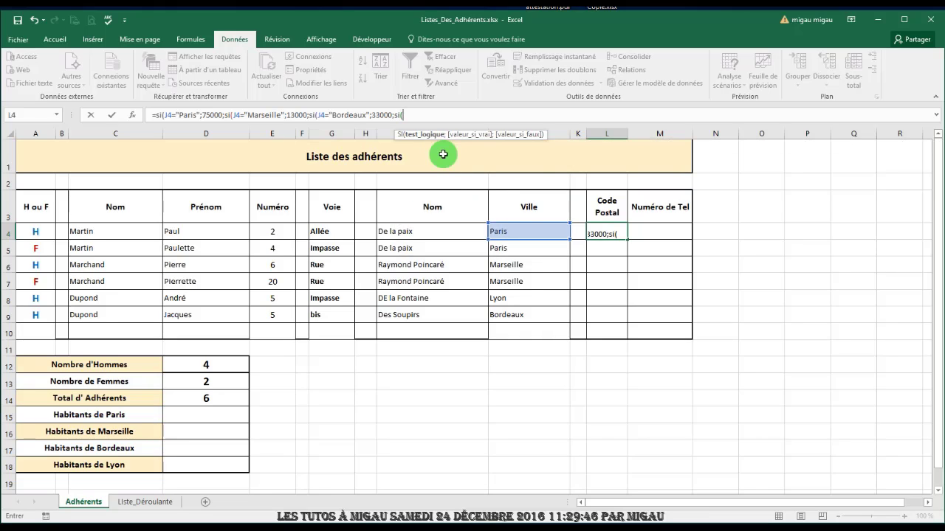
left_click(523, 231)
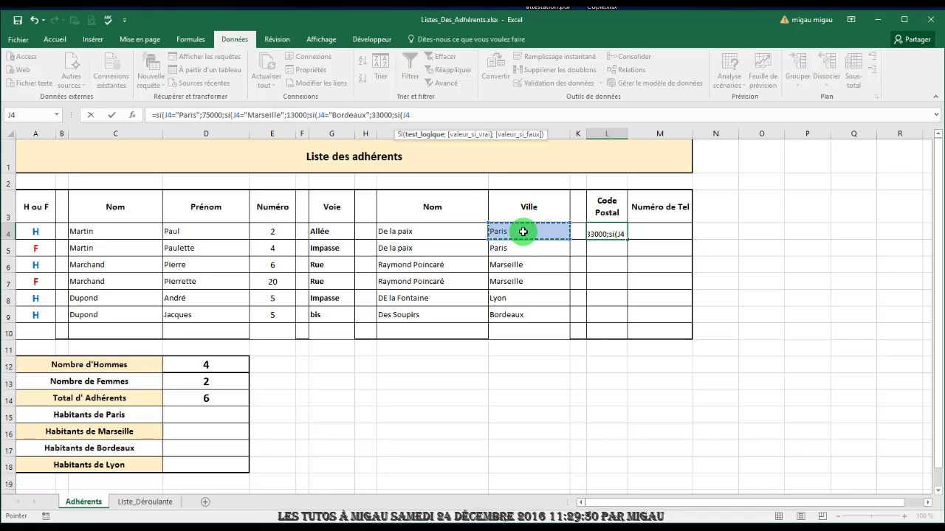
type("=")
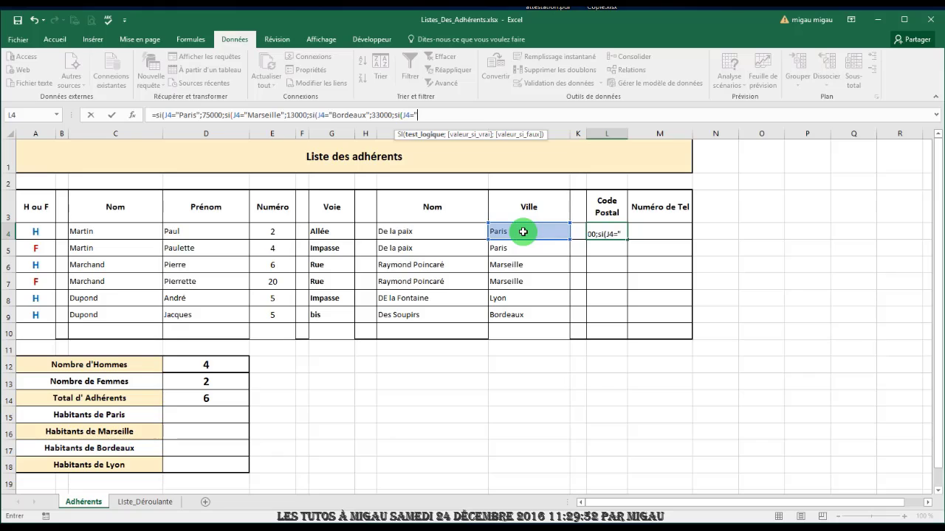
type("\"Lyon\";69")
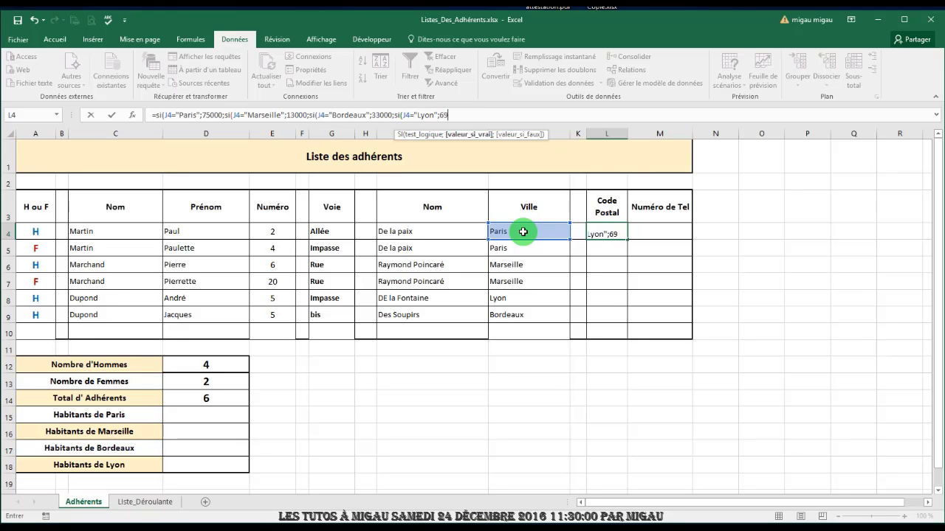
type("00")
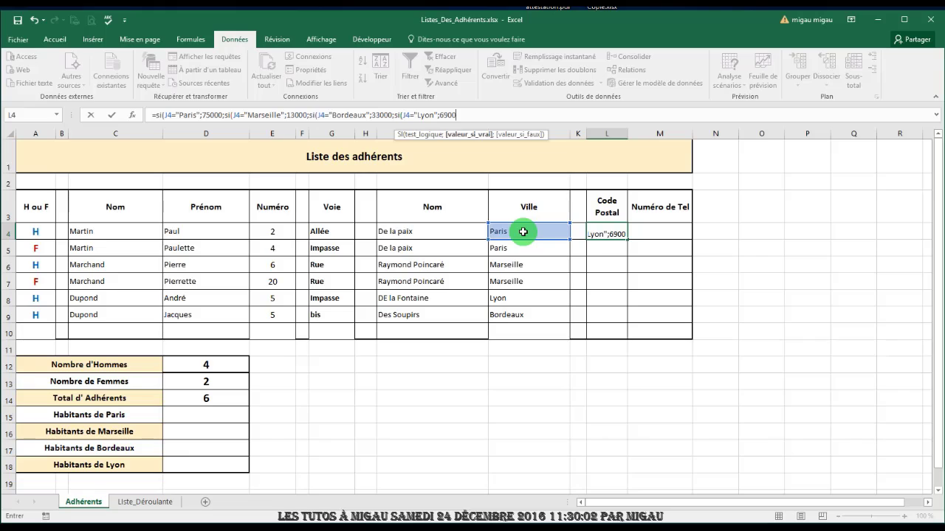
type("0)")
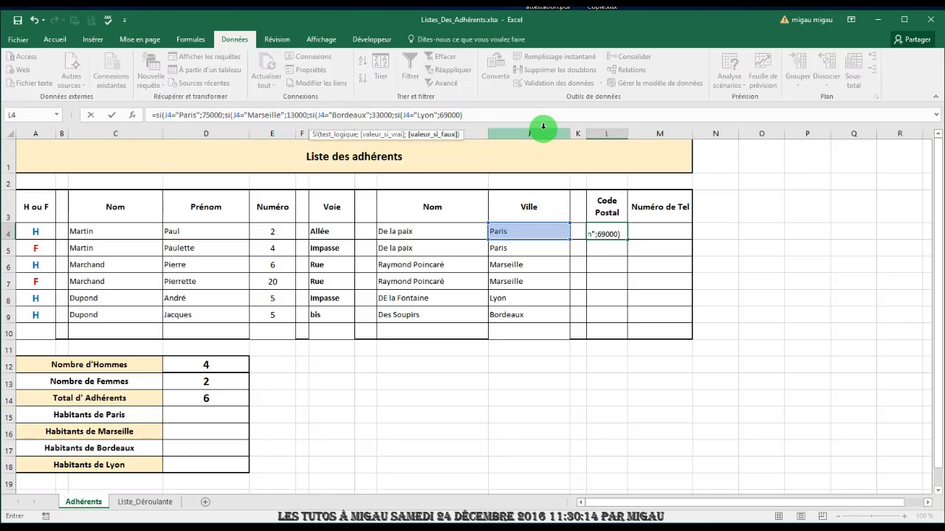
- Close all the nested SI functions in L4 and copy the formula down through L10
type(")))")
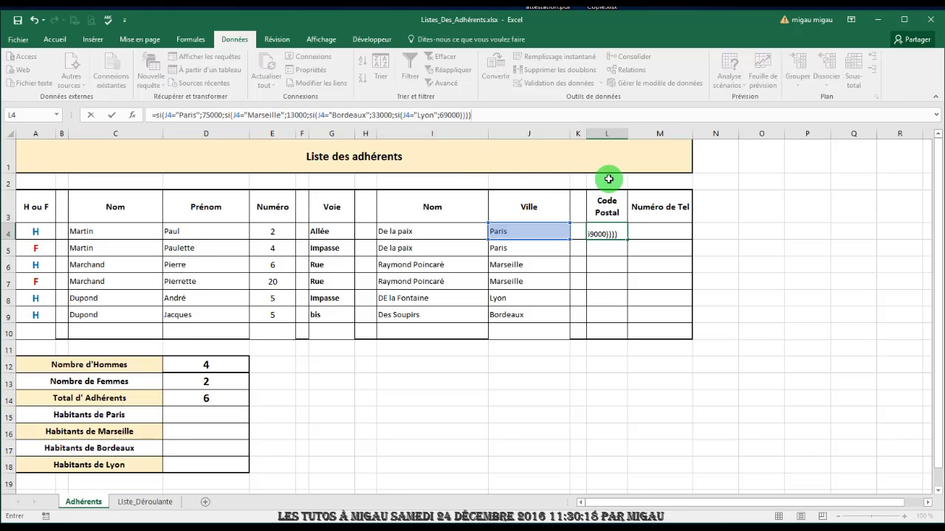
key("Return")
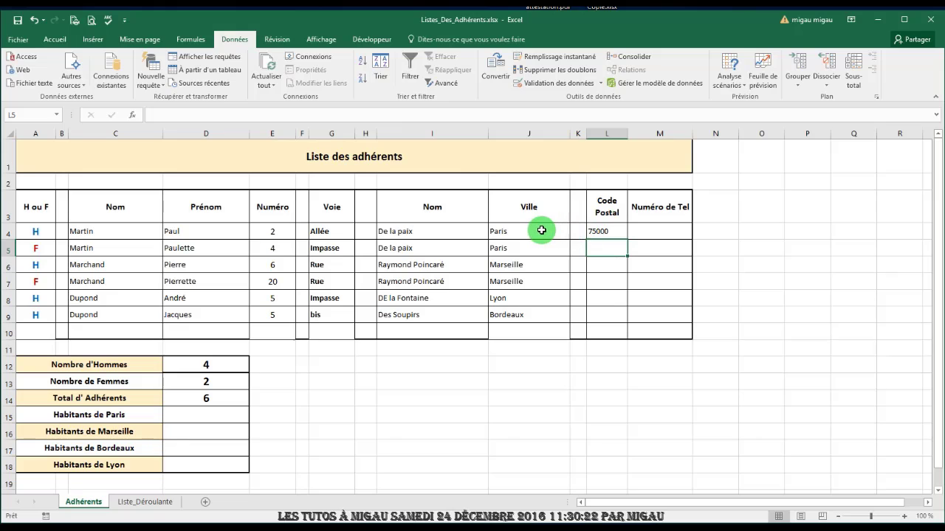
left_click(607, 231)
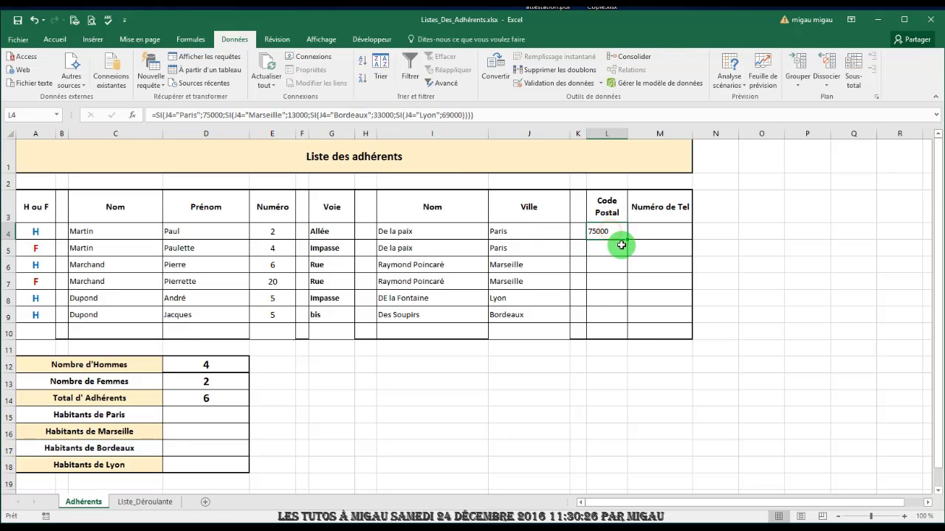
left_click_drag(626, 239, 629, 333)
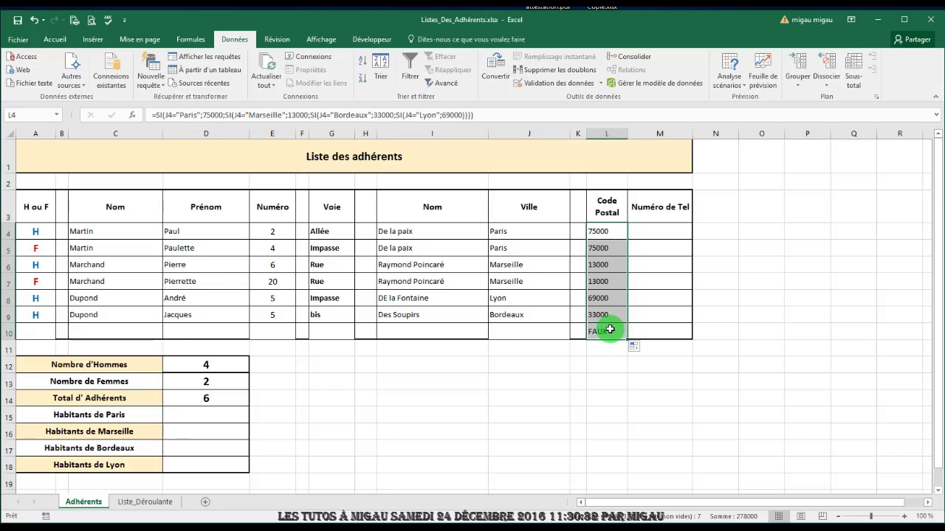
- Add an empty text "" as the final value-if-false of the nested SI formula in L10
left_click(608, 330)
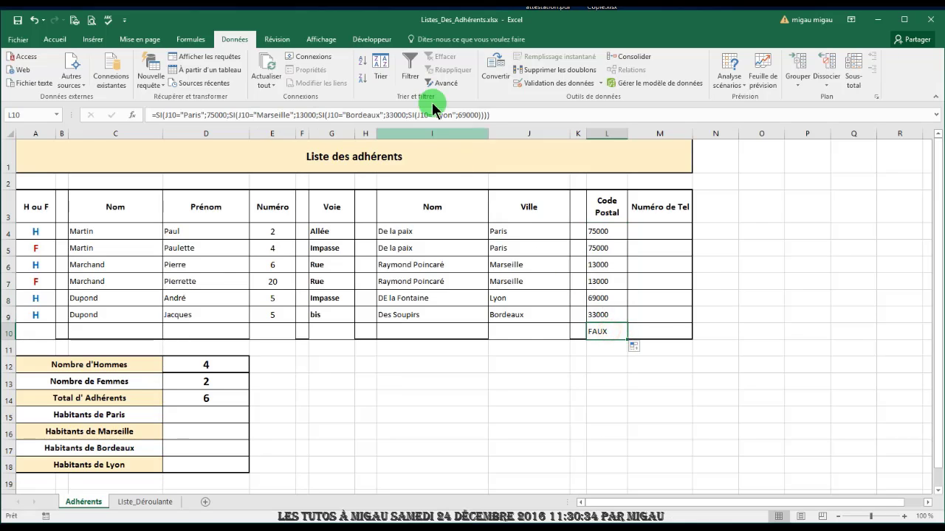
left_click(478, 114)
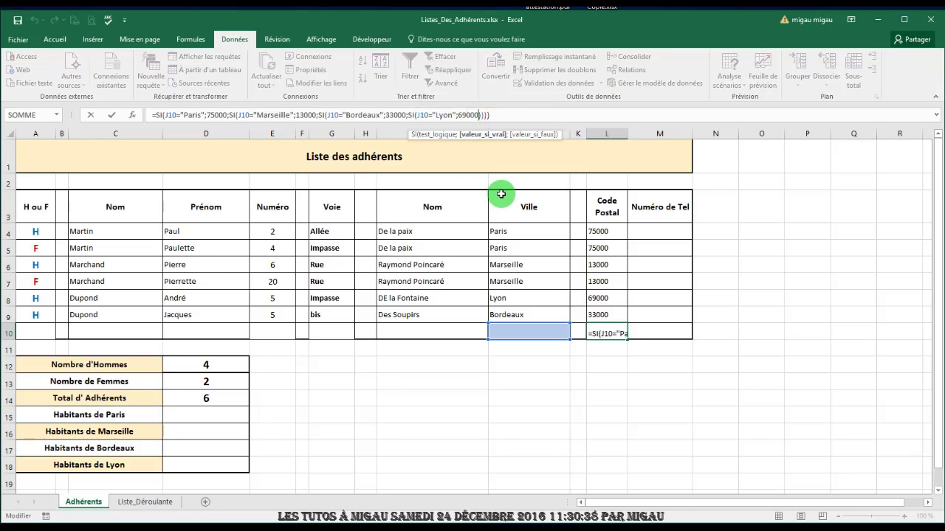
type(";")
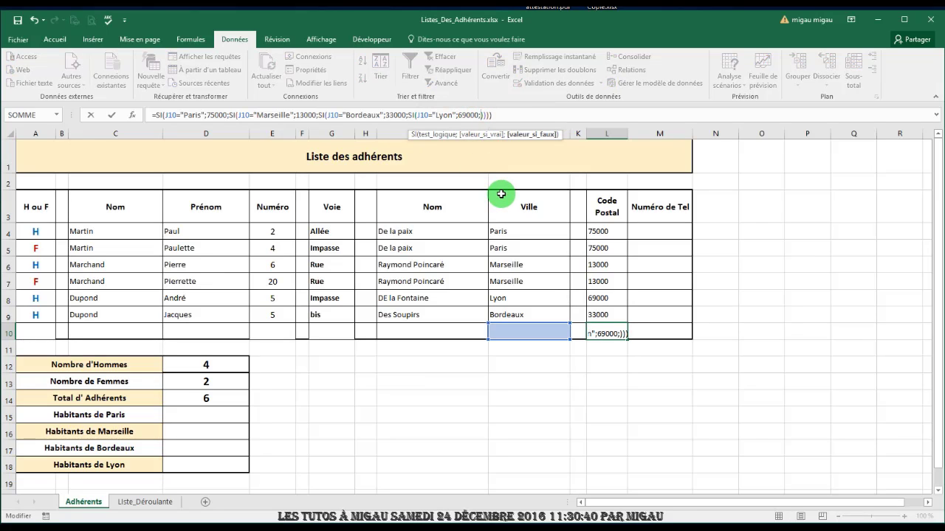
type("\"\"")
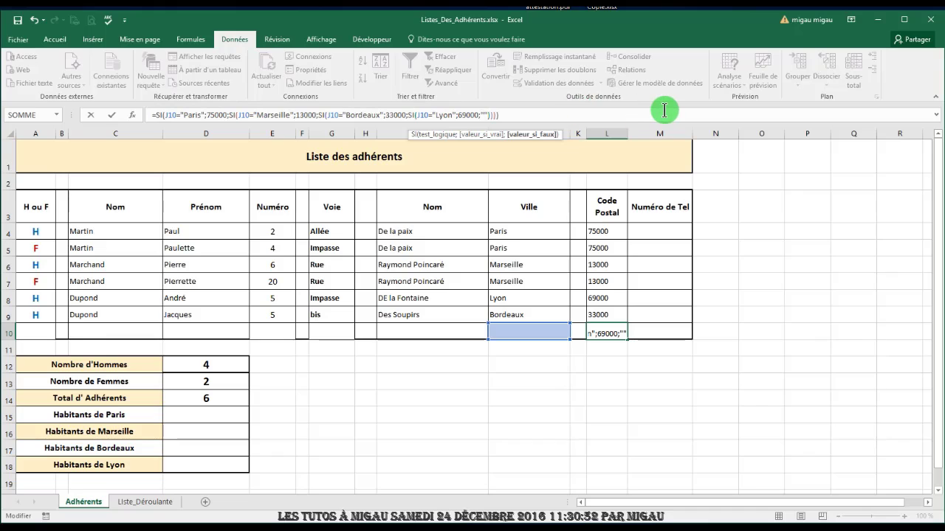
key("Return")
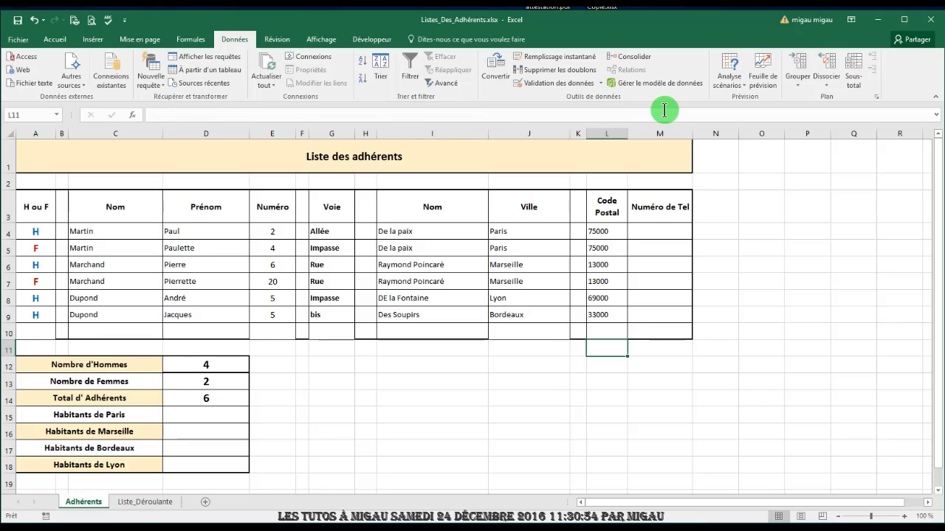
left_click(606, 329)
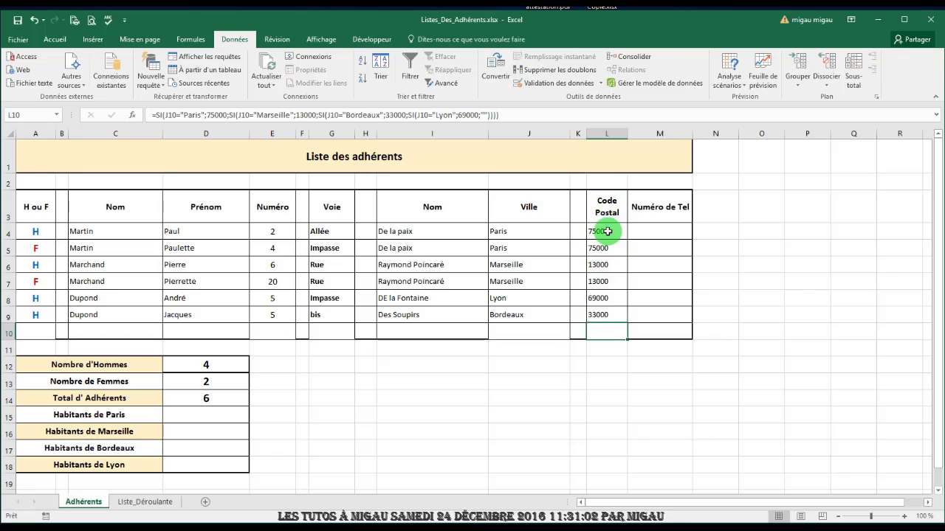
- Make the city names in J4:J9 bold
left_click_drag(518, 227, 521, 308)
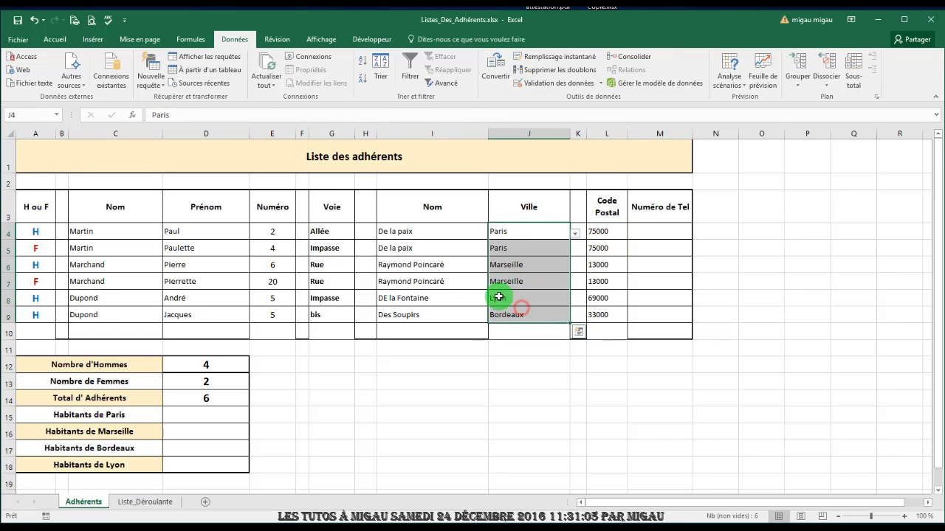
left_click(55, 39)
left_click(66, 79)
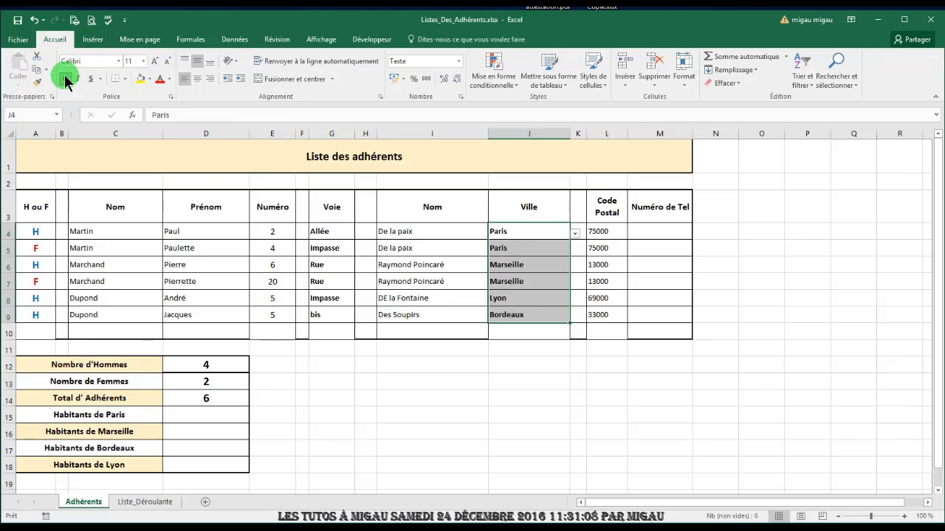
left_click(437, 385)
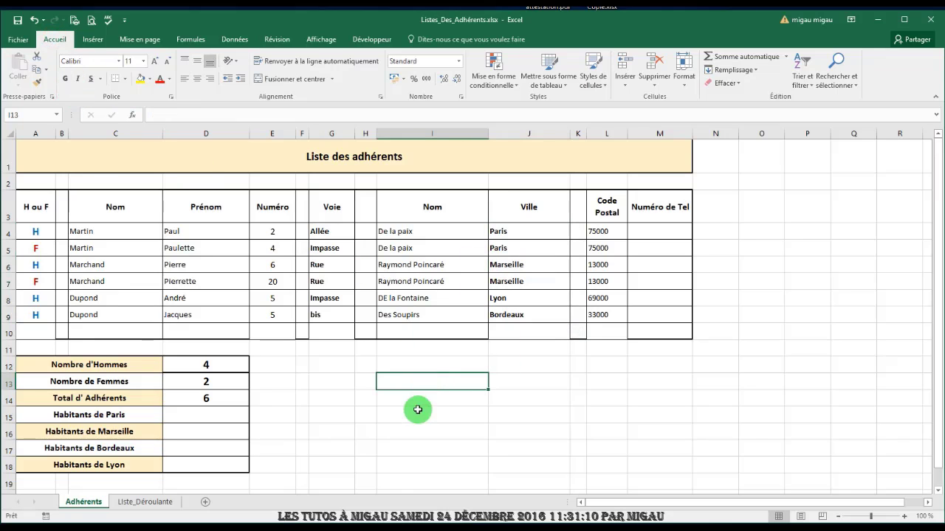
- Format the phone number cells M4:M10 with the Spécial category's "Numéro de téléphone" type
left_click(655, 230)
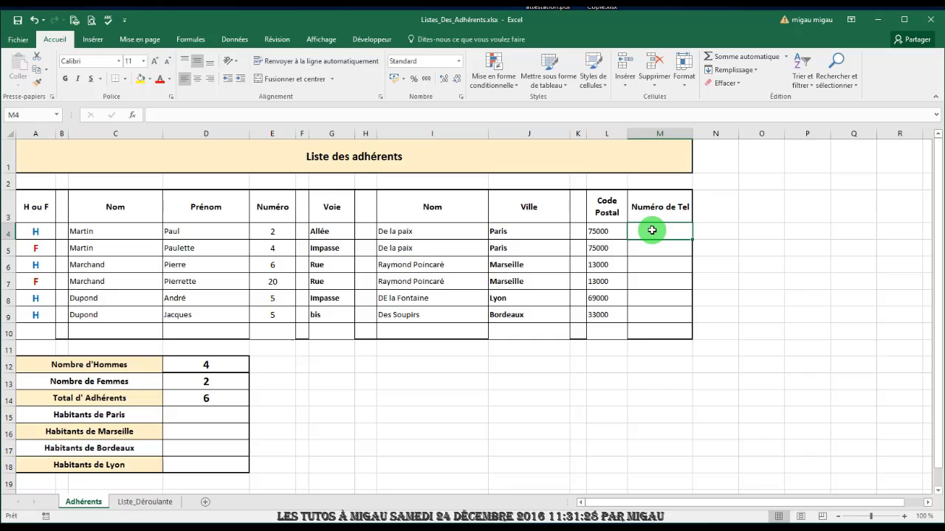
left_click_drag(652, 230, 655, 329)
right_click(649, 249)
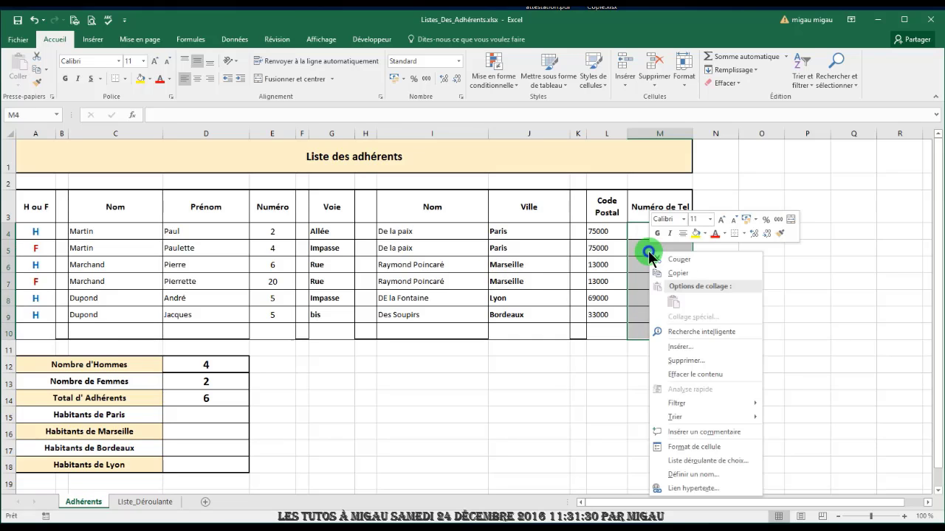
left_click(697, 447)
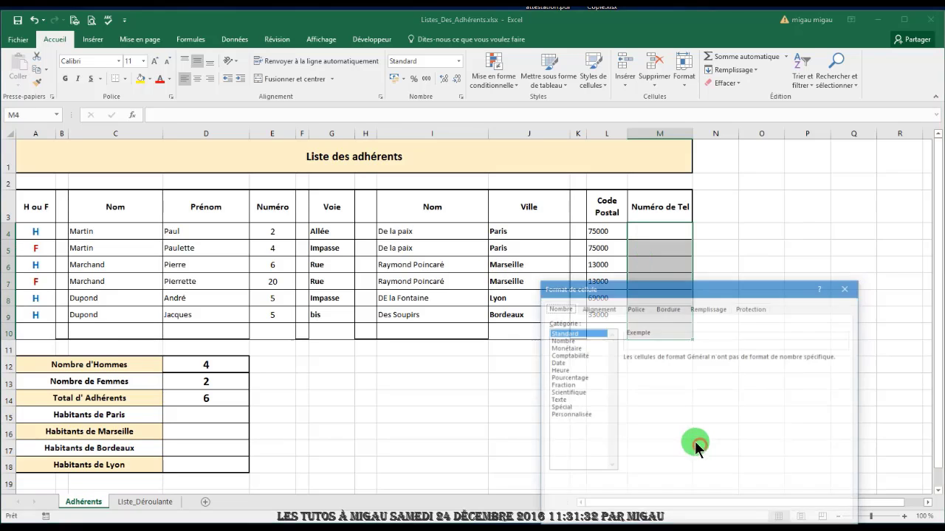
left_click_drag(635, 280, 553, 105)
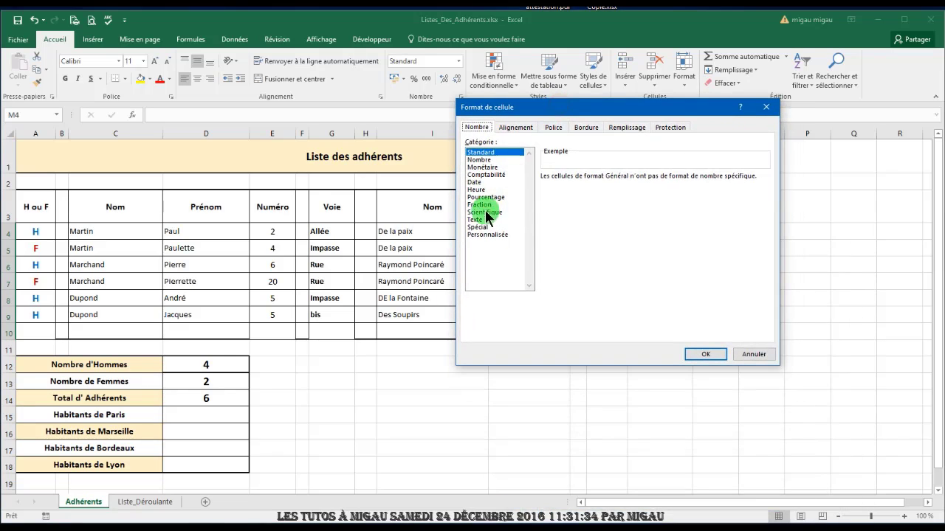
left_click(478, 226)
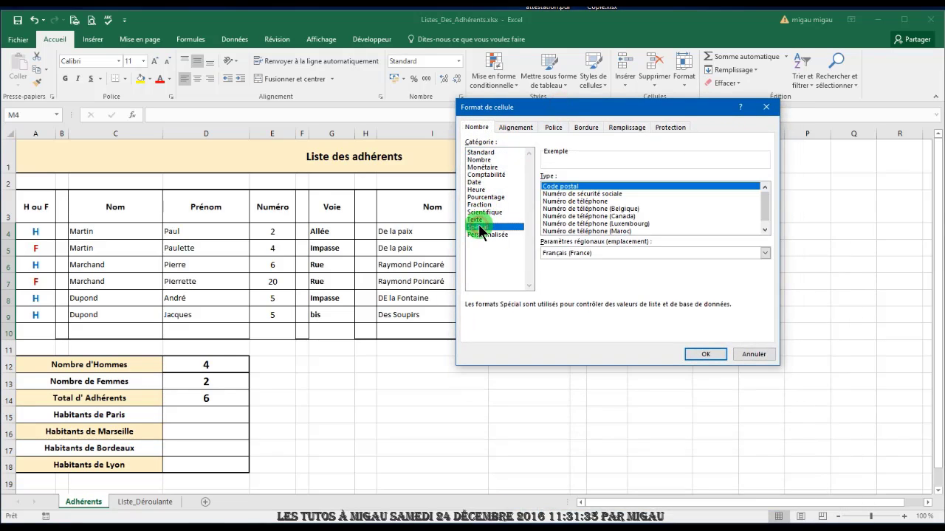
left_click(591, 198)
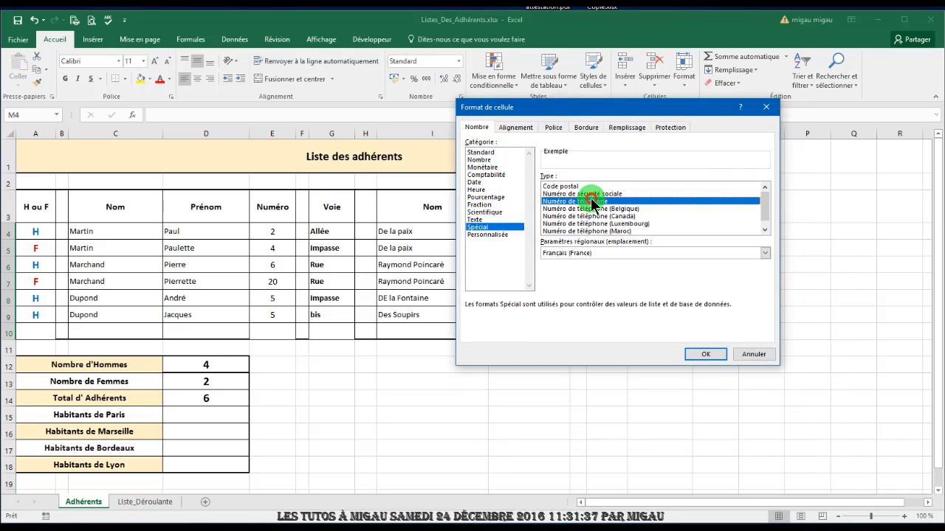
left_click(703, 353)
- Enter the phone numbers of the first two members in M4 and M5
left_click(638, 231)
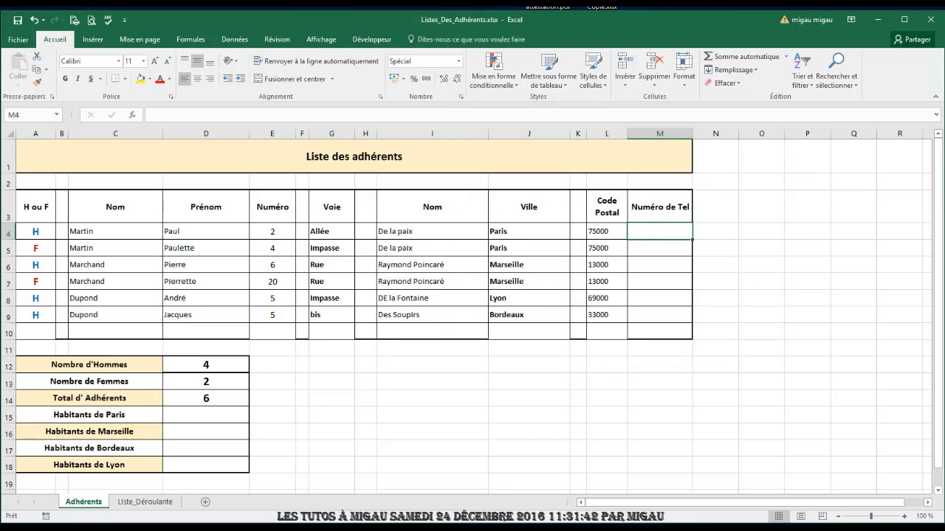
type("01")
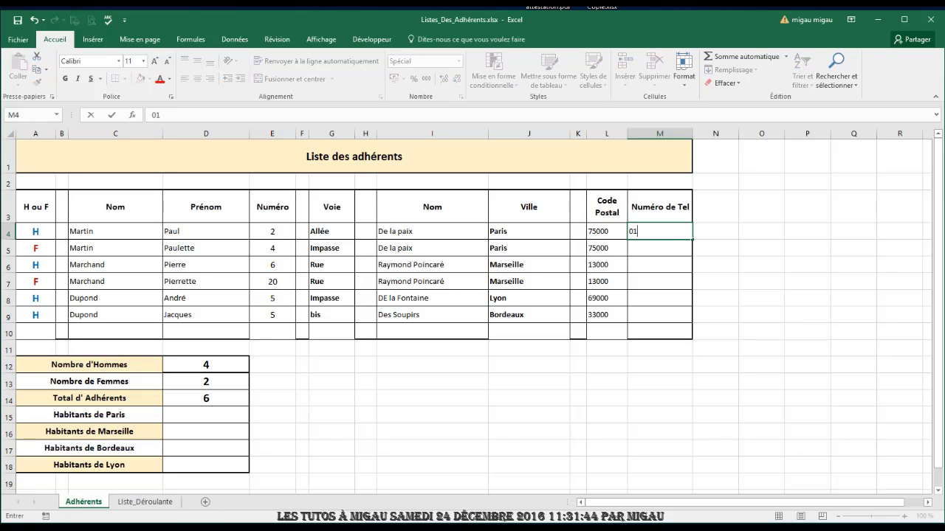
type("02030405")
key("Return")
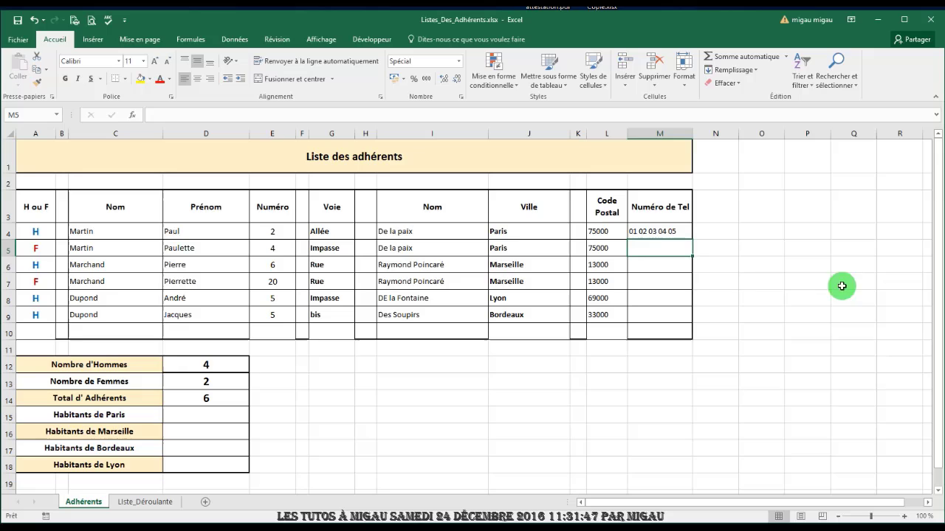
left_click(651, 251)
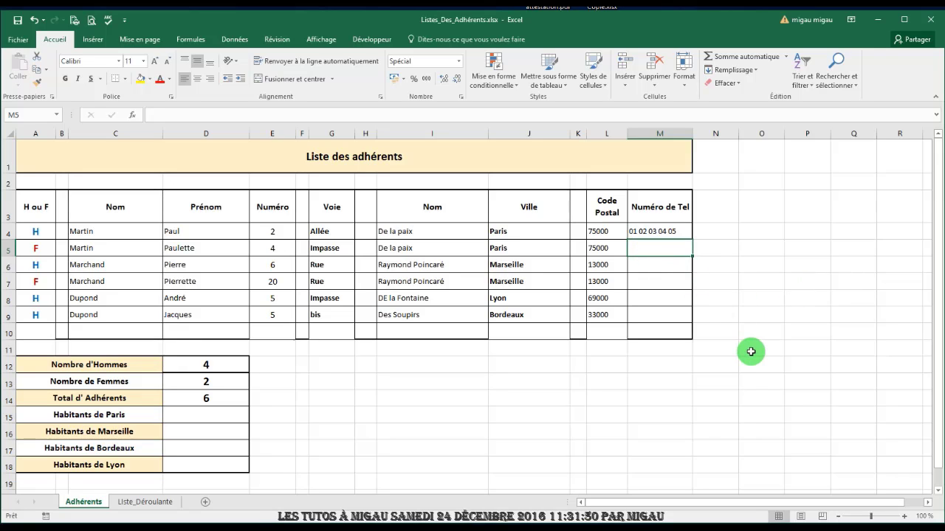
type("0607")
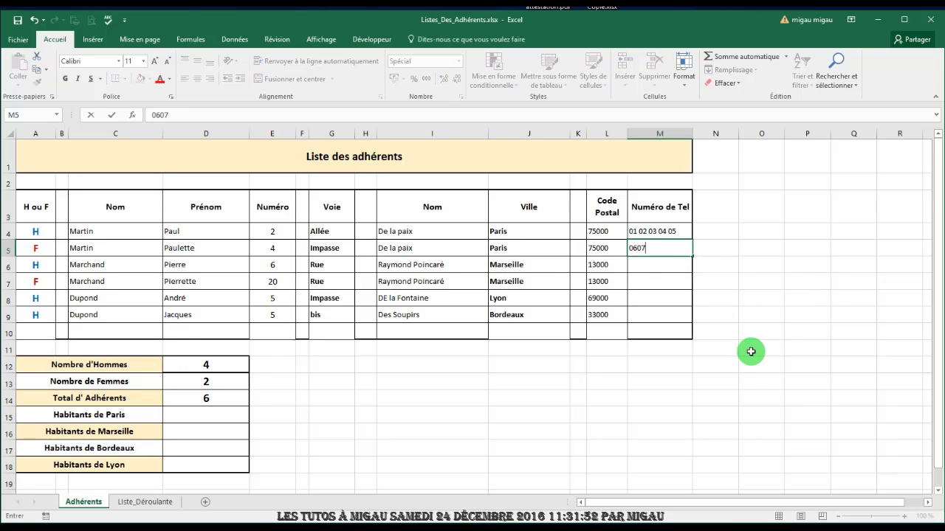
type("080910")
left_click(676, 268)
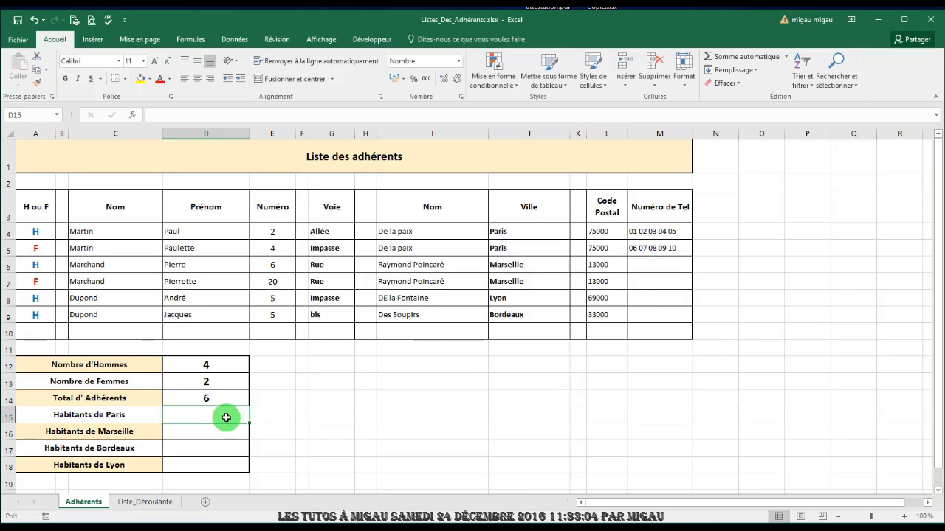
- Enter the formula =NB.SI($J$4:$J$10;"Paris") in D15 to count the Paris residents
left_click(184, 115)
type("=")
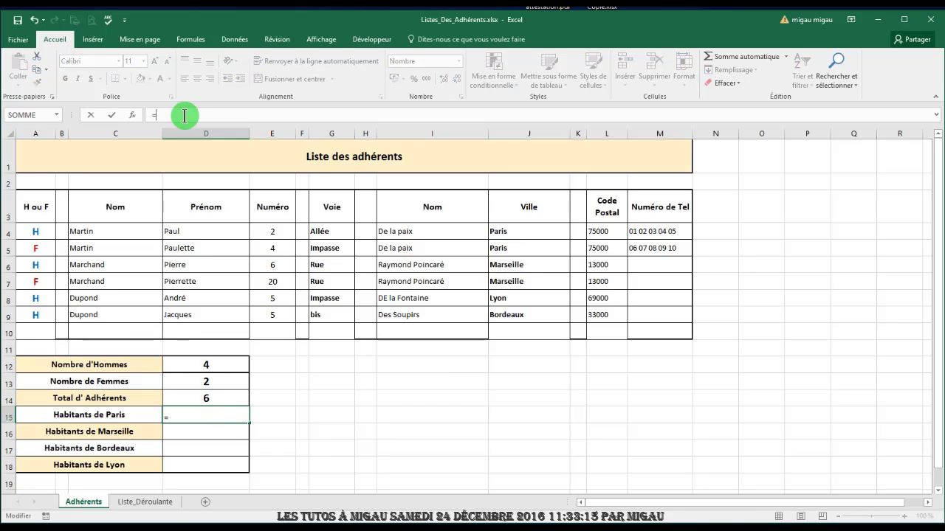
type("nb")
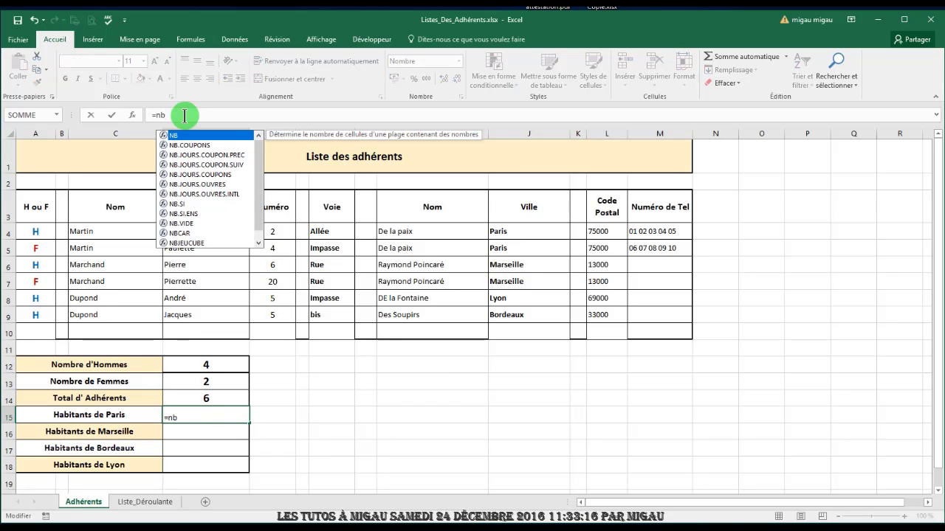
double_click(178, 204)
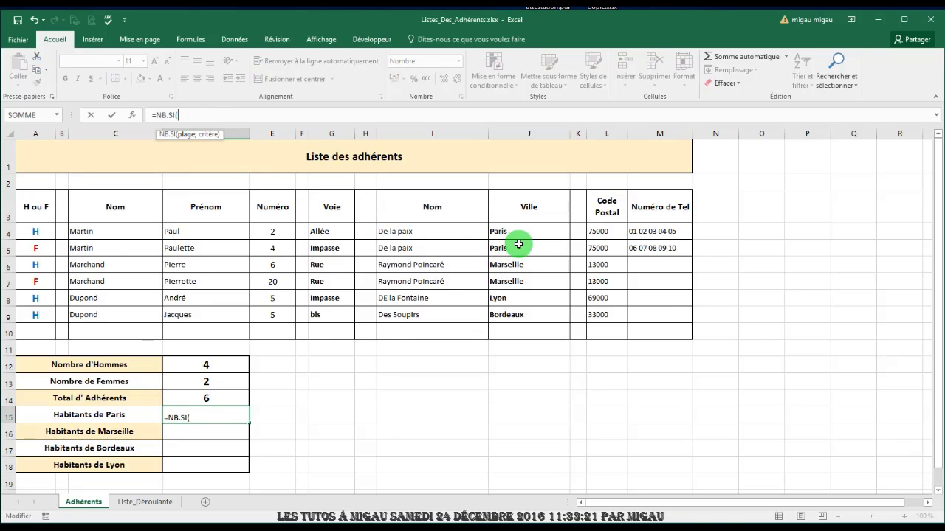
left_click_drag(509, 230, 508, 334)
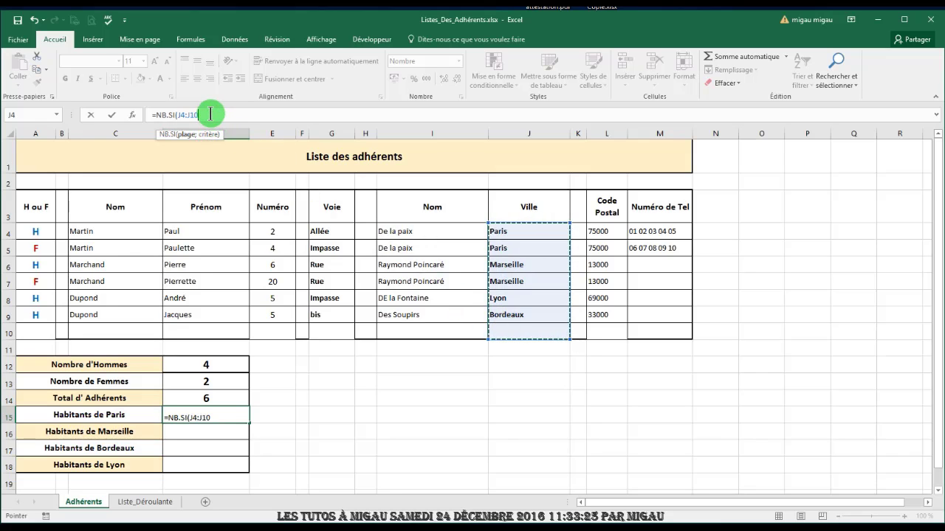
left_click_drag(214, 118, 178, 114)
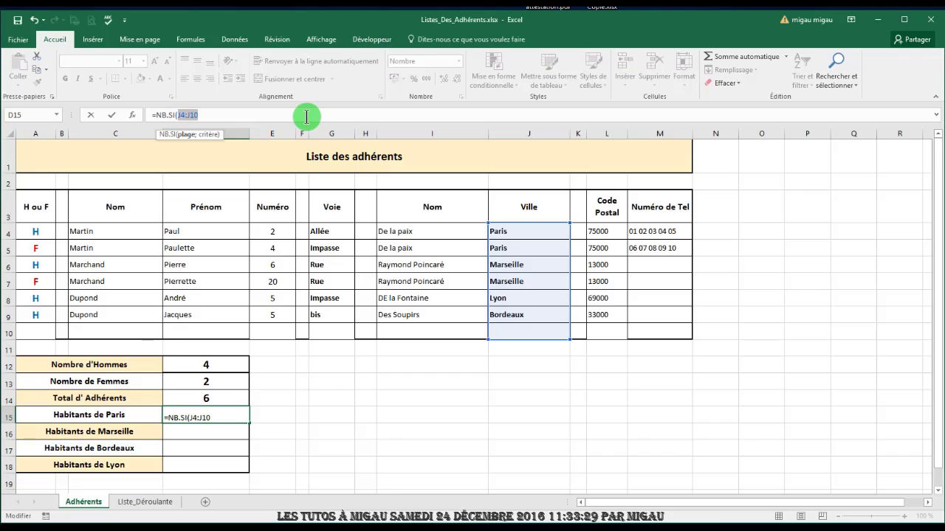
key("F4")
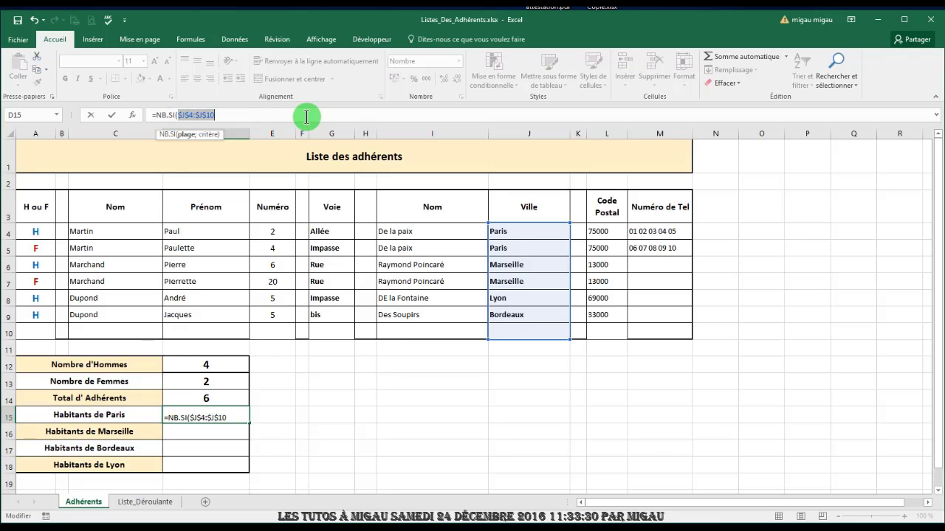
left_click(225, 114)
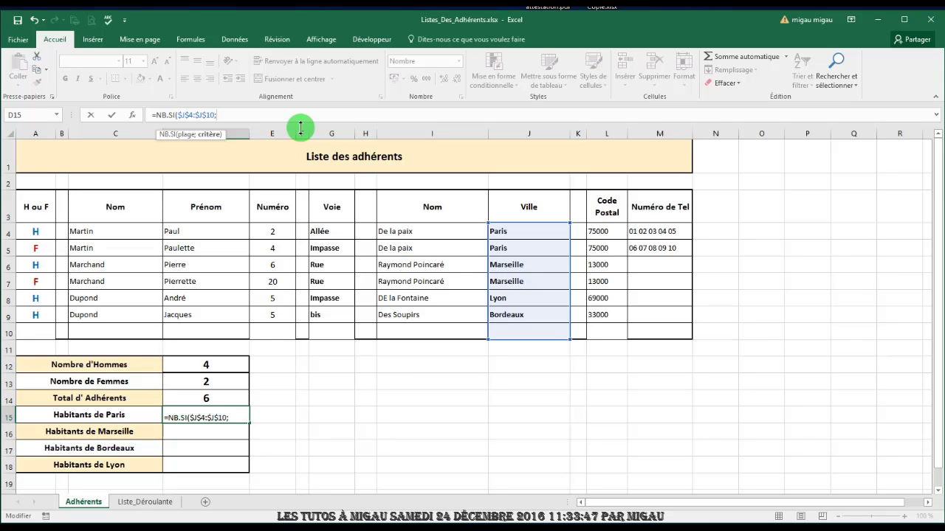
type("\"")
type("Paris\"")
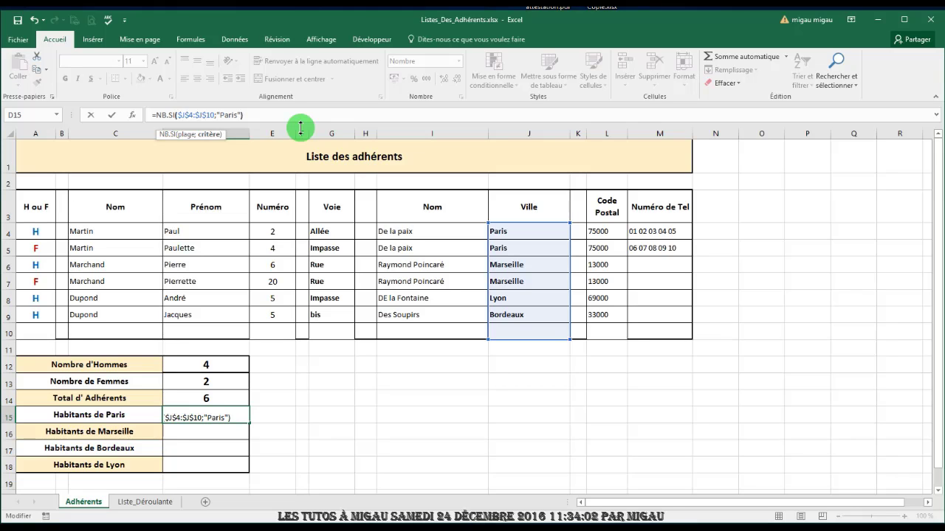
key("Return")
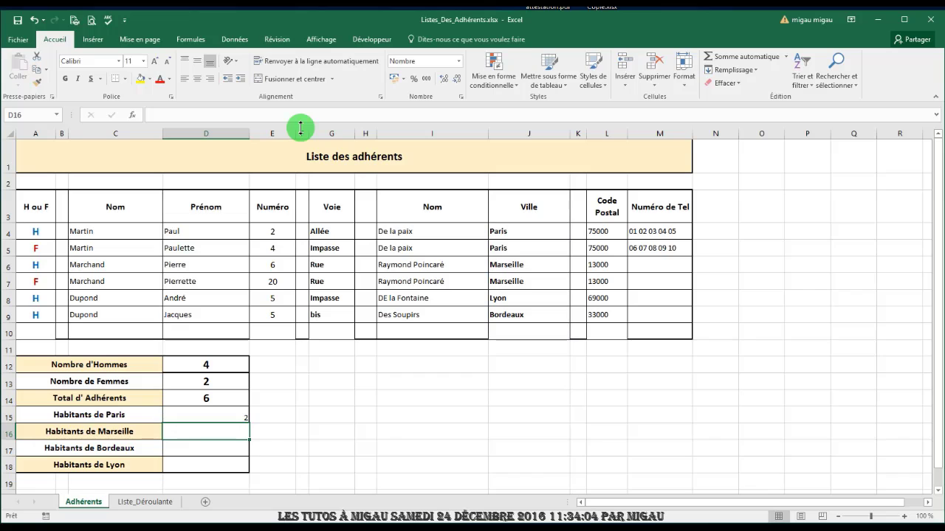
- Centre the Paris count in D15 horizontally and vertically and make it bold
left_click(218, 412)
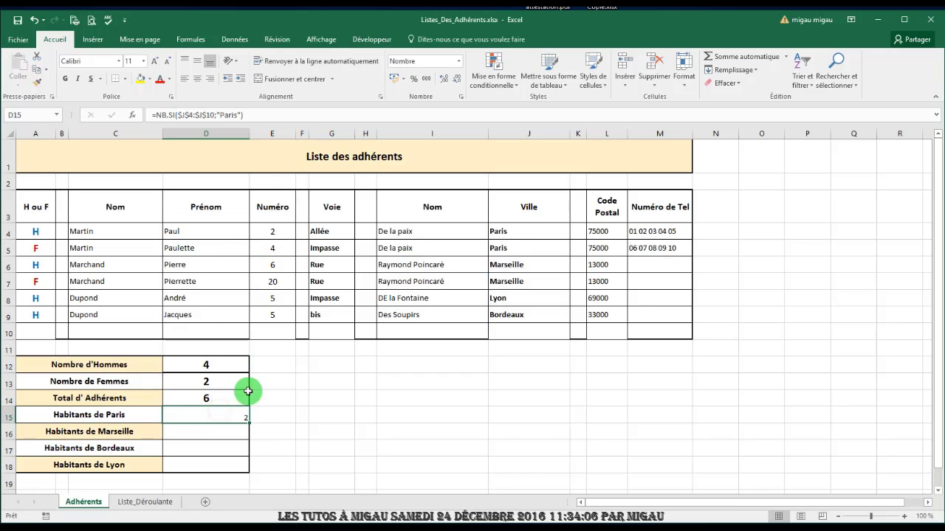
left_click(510, 229)
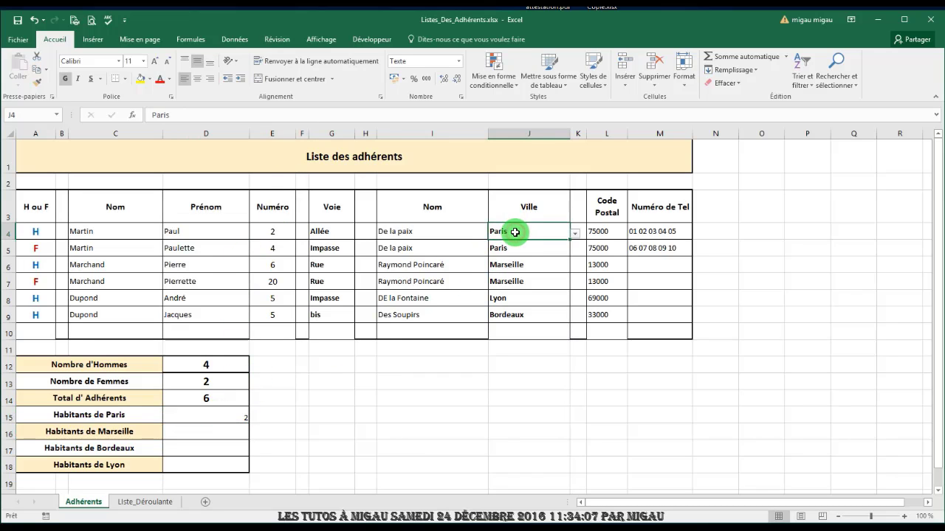
left_click(235, 412)
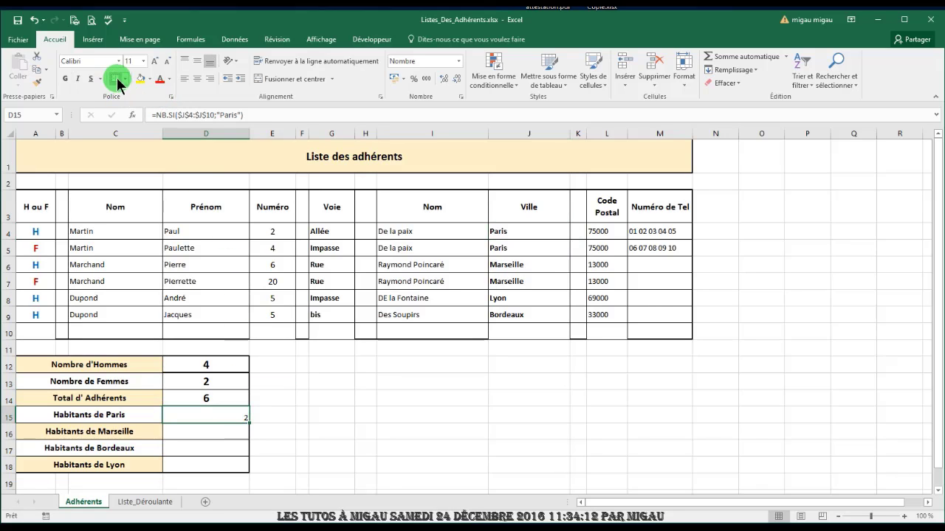
left_click(196, 78)
left_click(195, 60)
left_click(66, 79)
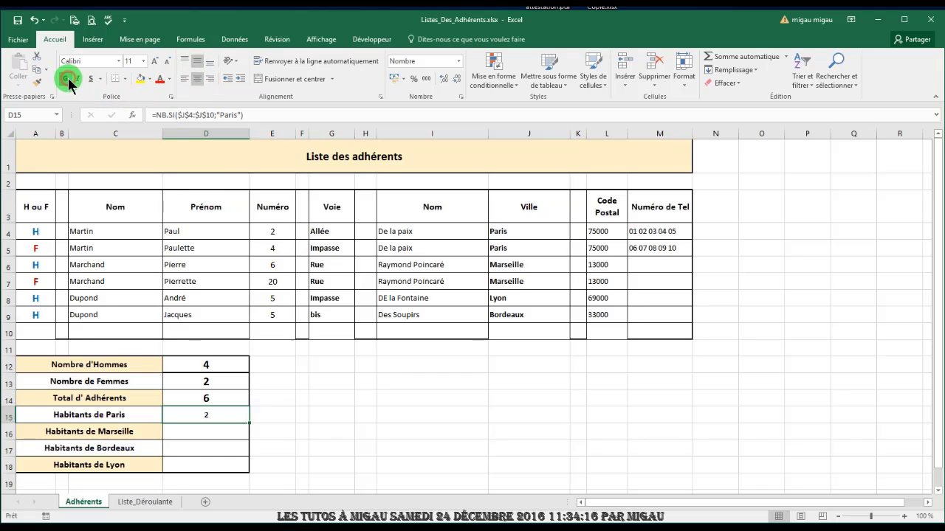
- Write the formula =NB.SI($J$4:$J$10;"Marseille") in D16 to count the Marseille residents
left_click(526, 231)
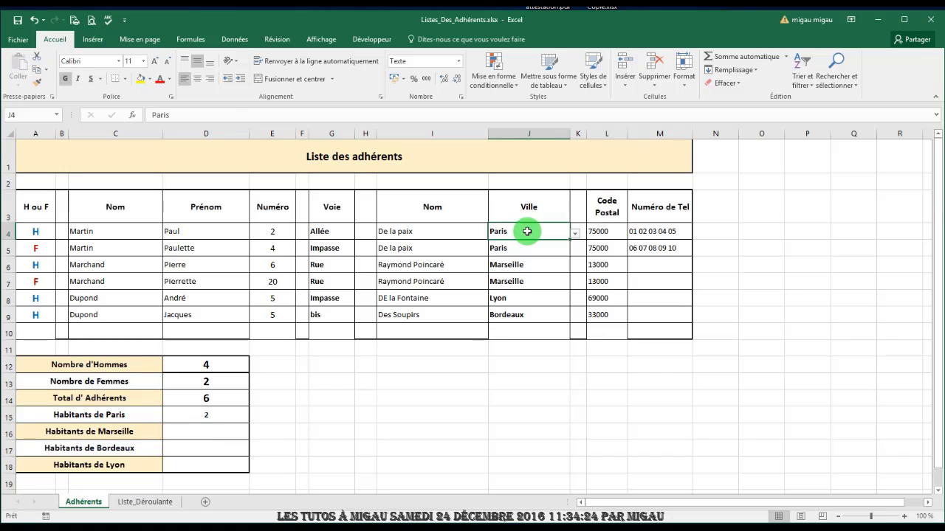
left_click(203, 430)
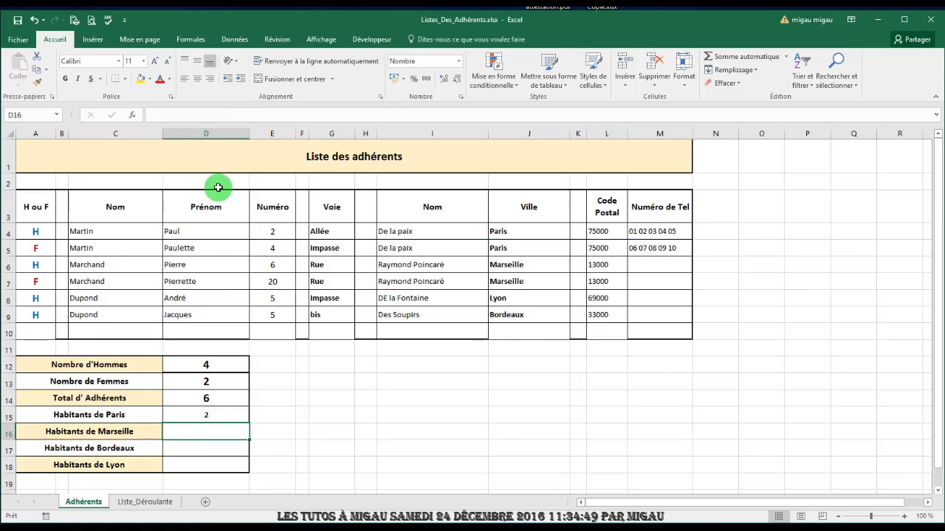
left_click(150, 114)
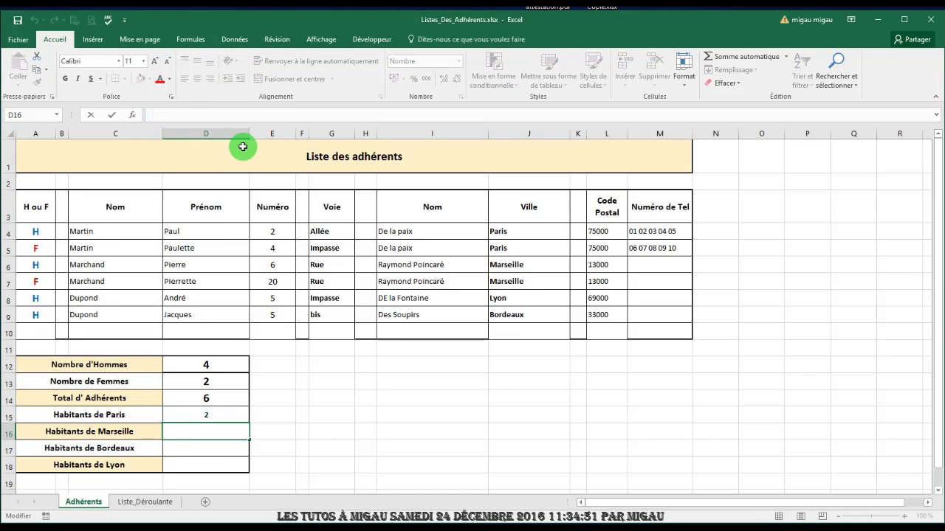
type("=")
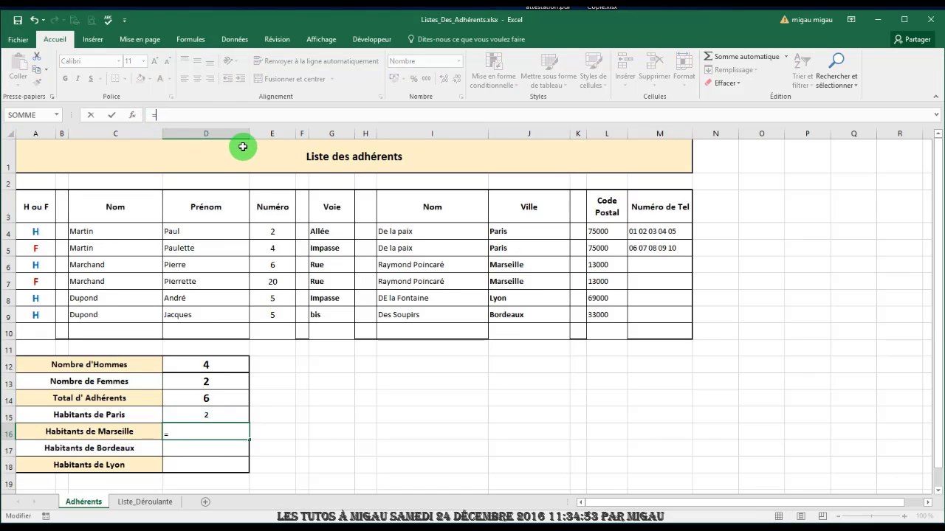
type("nb")
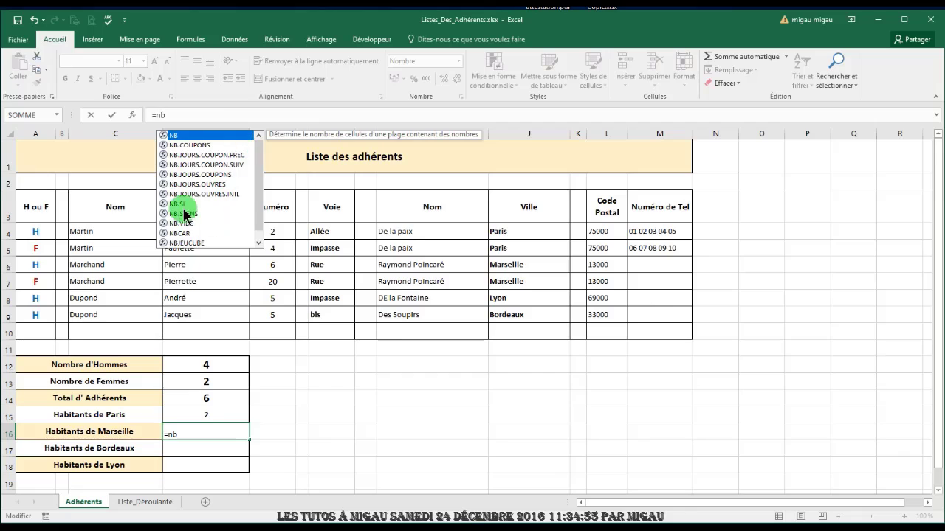
left_click(177, 203)
double_click(177, 203)
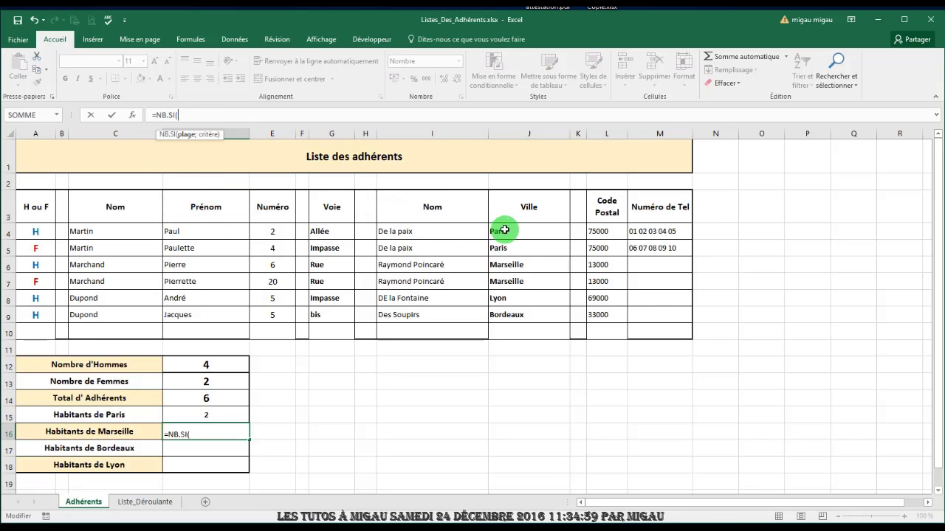
left_click_drag(506, 227, 519, 327)
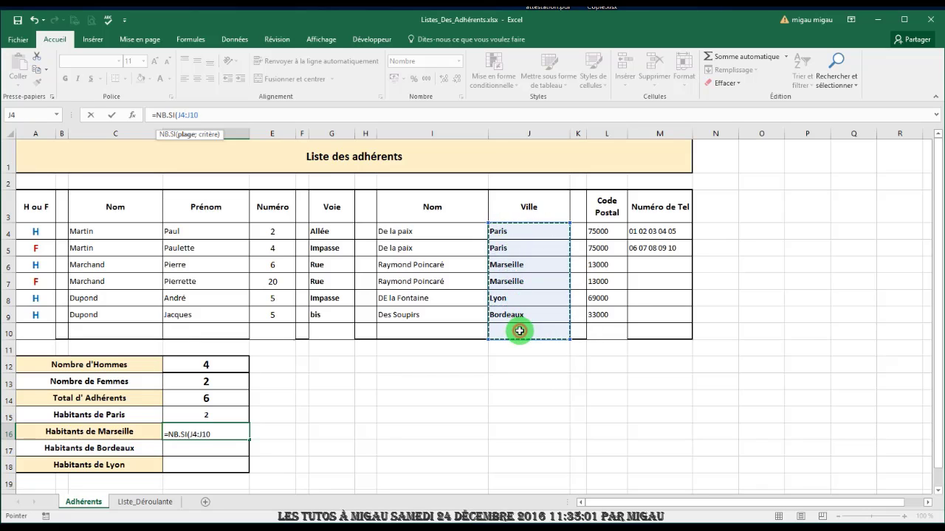
double_click(181, 114)
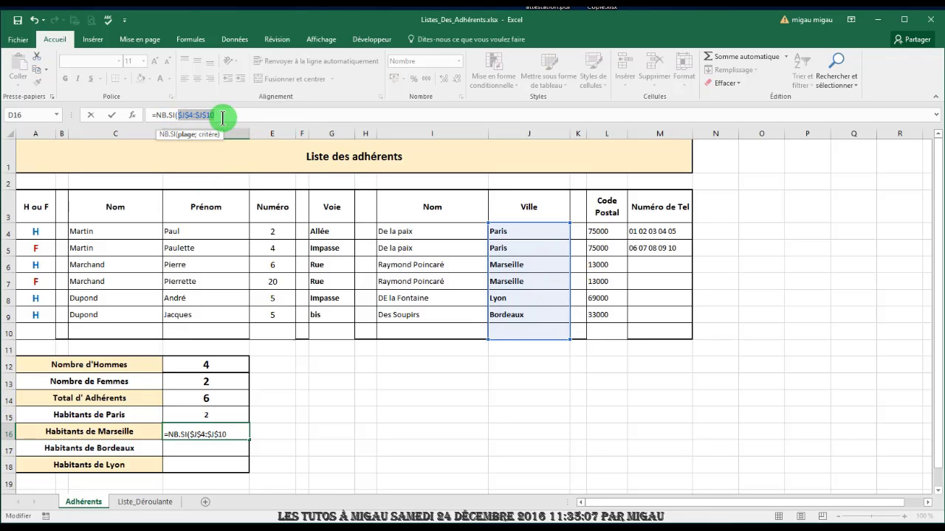
key("F4")
type(";")
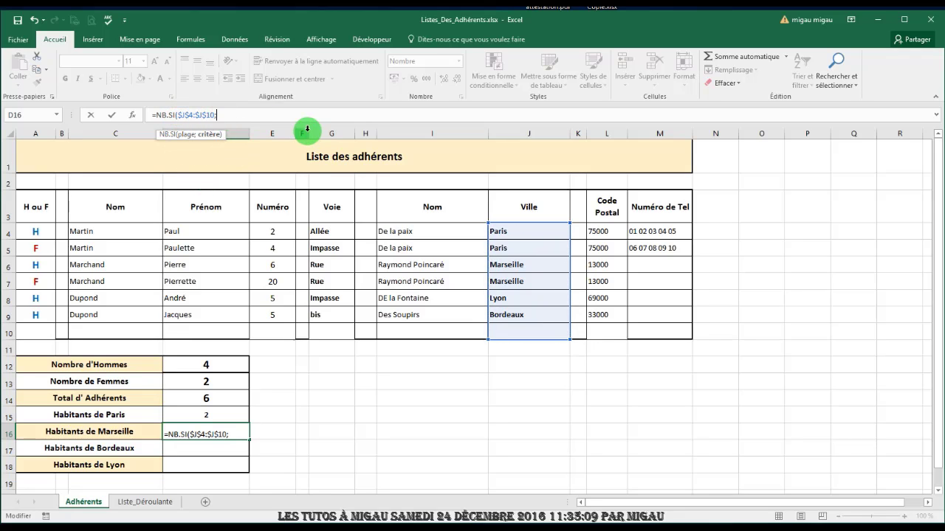
type("\"")
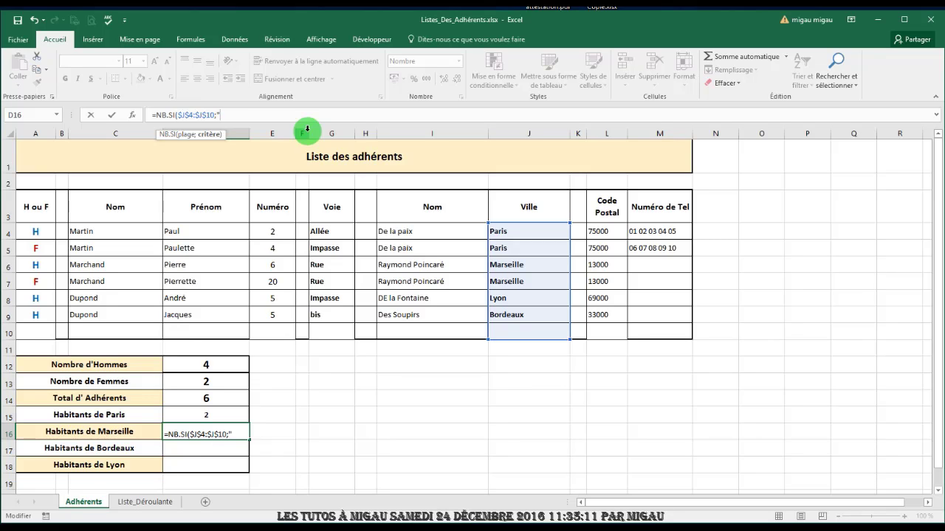
type("Marseill")
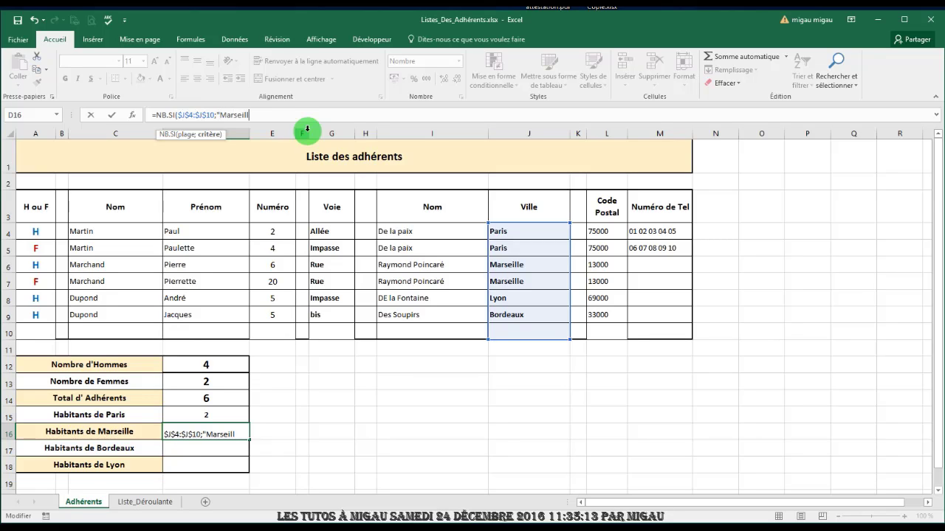
type("e\"")
- Copy the full text of the Marseille formula and validate the entry in D16
left_click_drag(271, 114, 143, 113)
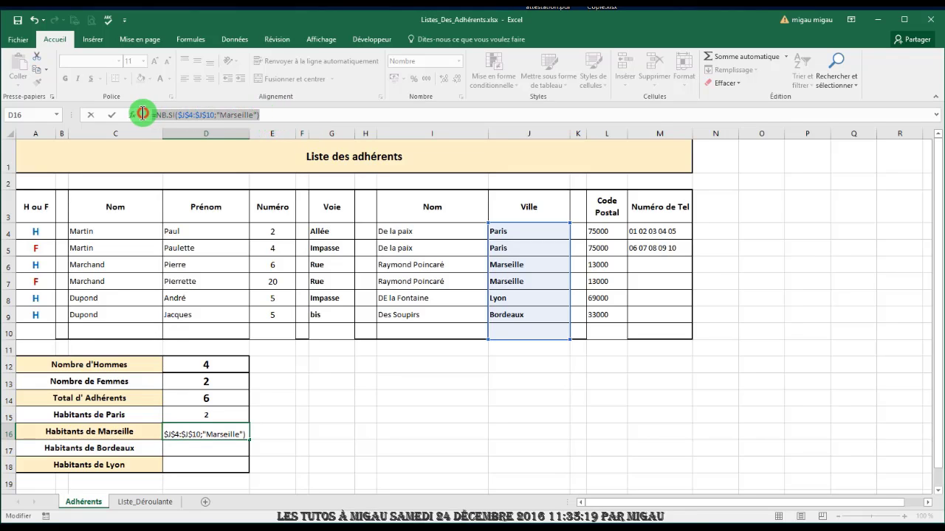
right_click(206, 115)
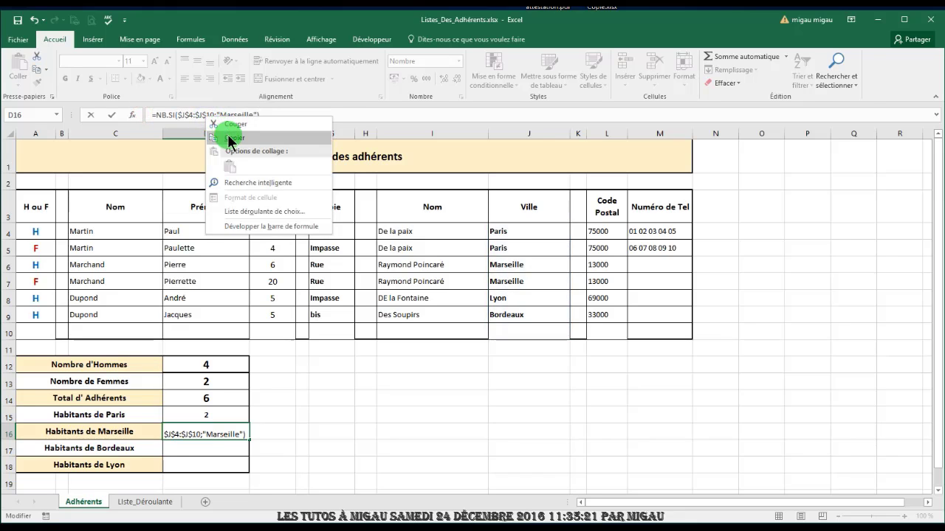
left_click(230, 139)
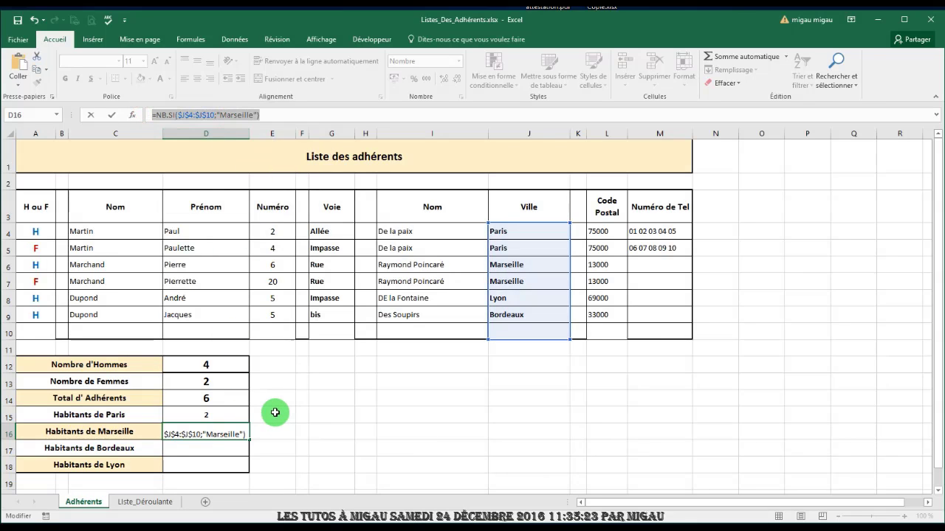
key("Return")
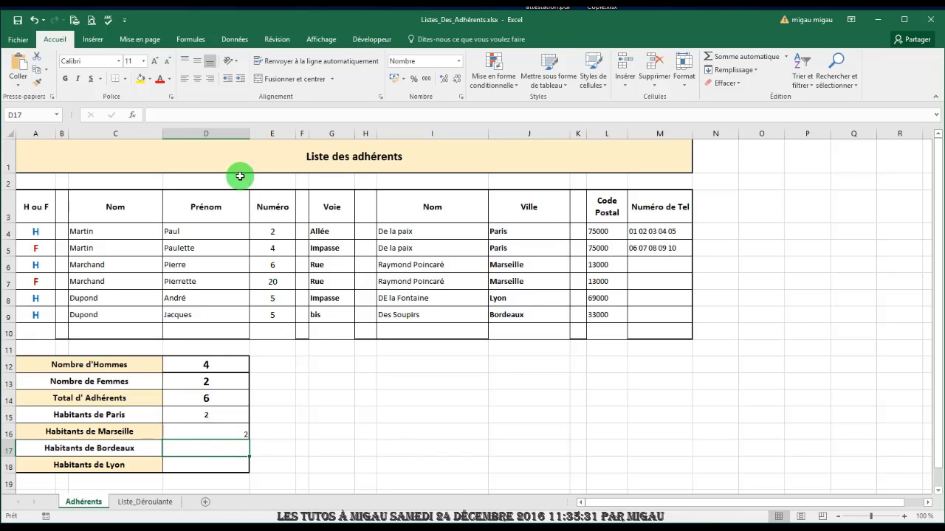
- Paste the copied formula text in D17 and change its criterion to "Bordeaux"
left_click(220, 115)
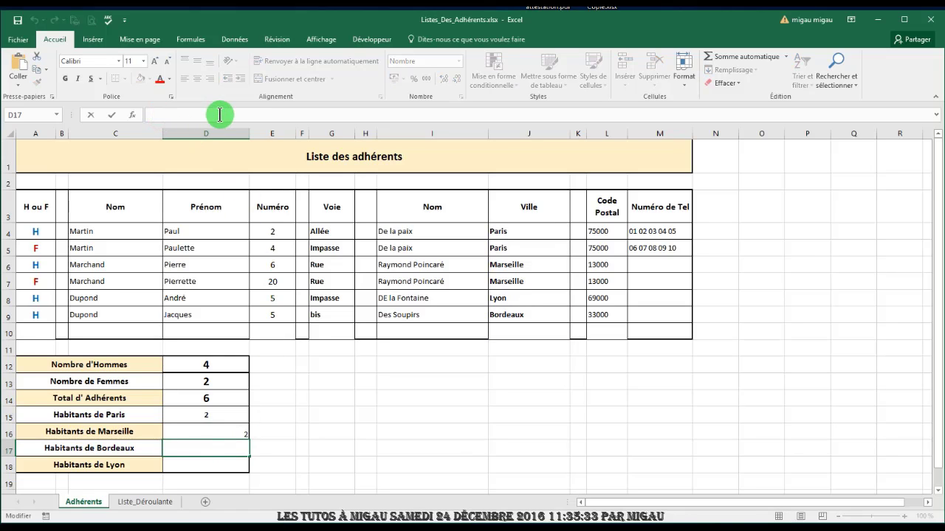
key("ctrl+v")
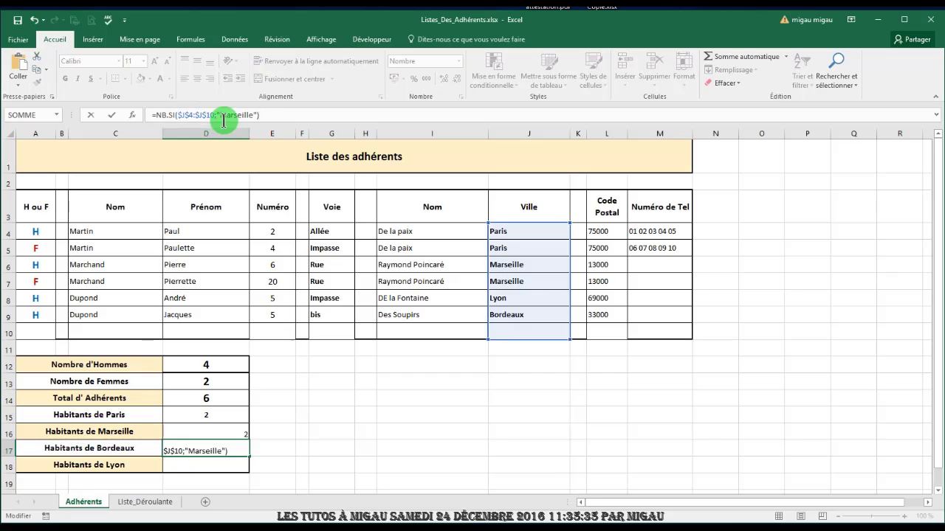
left_click(221, 115)
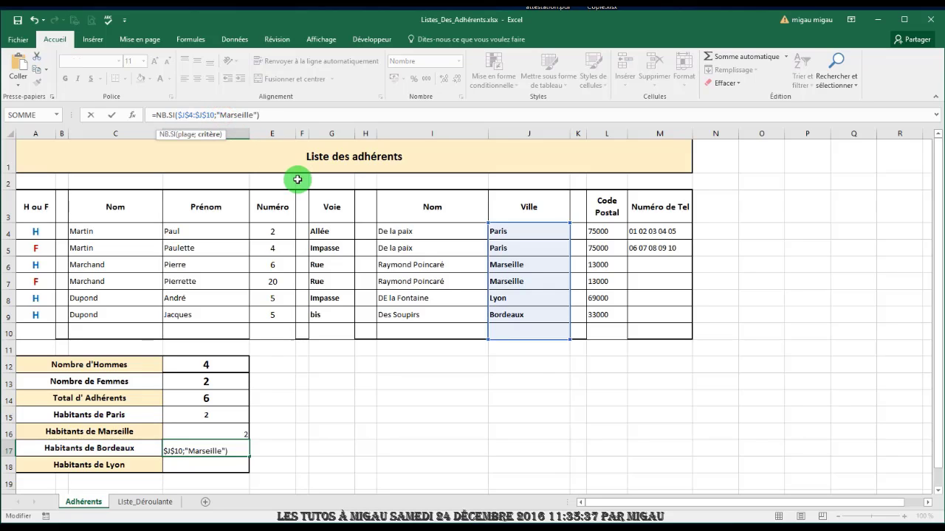
type("Bordeaux")
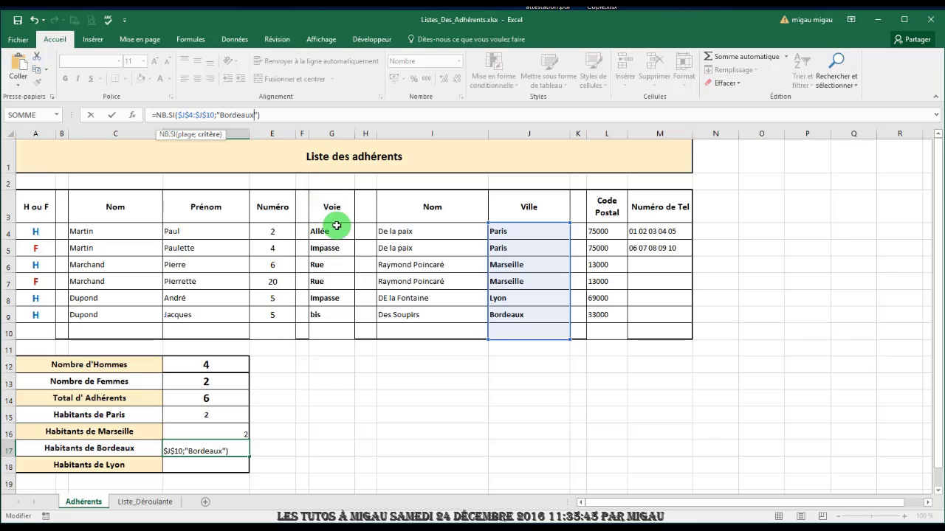
left_click(268, 115)
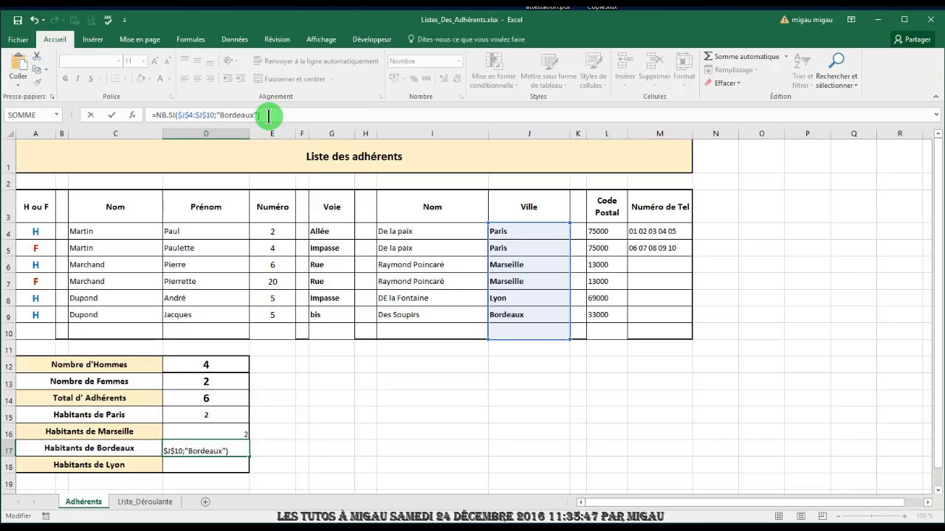
key("Return")
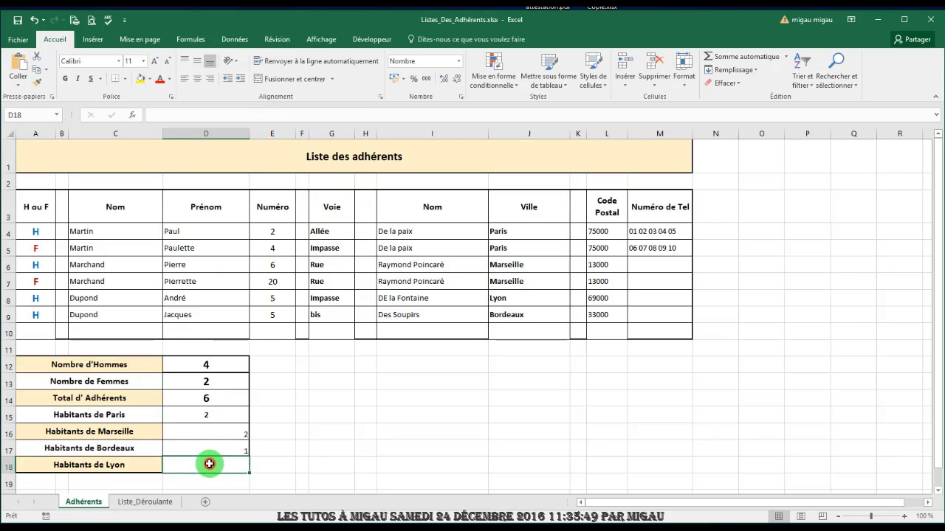
- Paste the copied Marseille formula in D18 and change its criterion to "Lyon" to count the Lyon residents
left_click(173, 116)
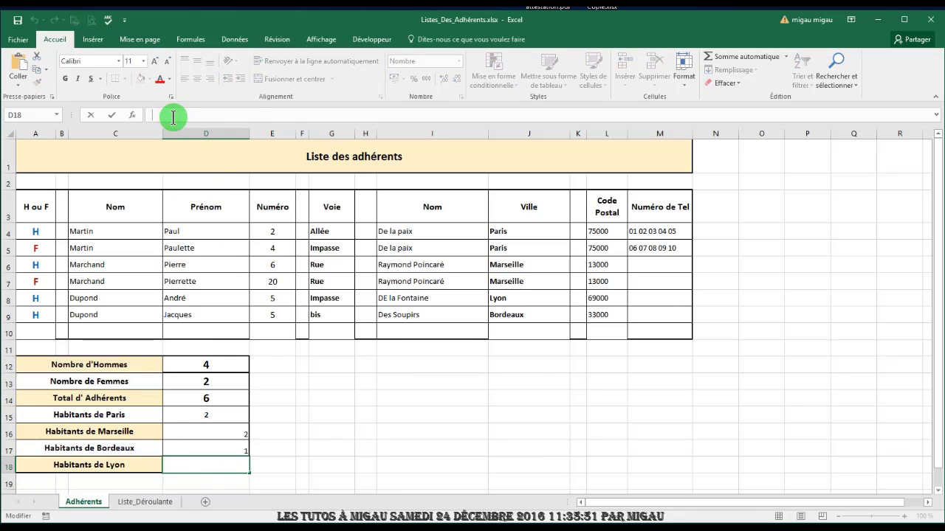
key("ctrl+v")
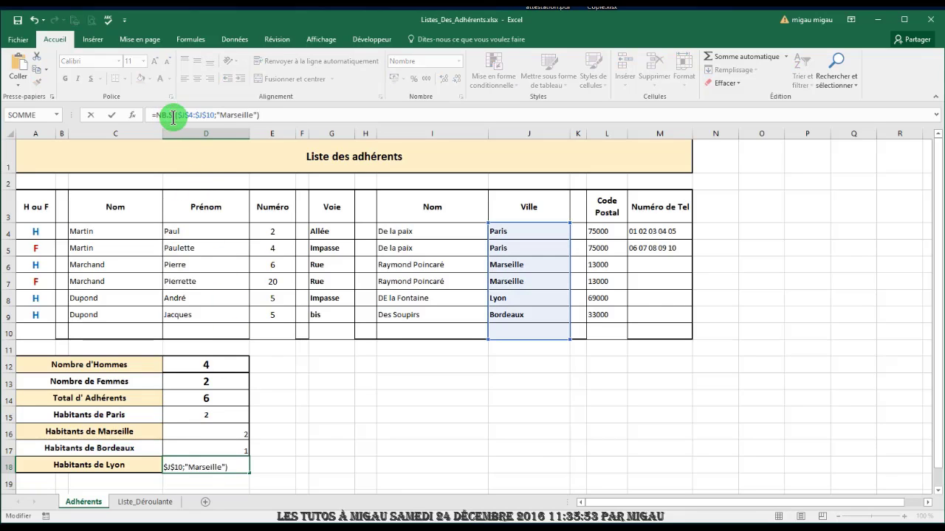
left_click(221, 116)
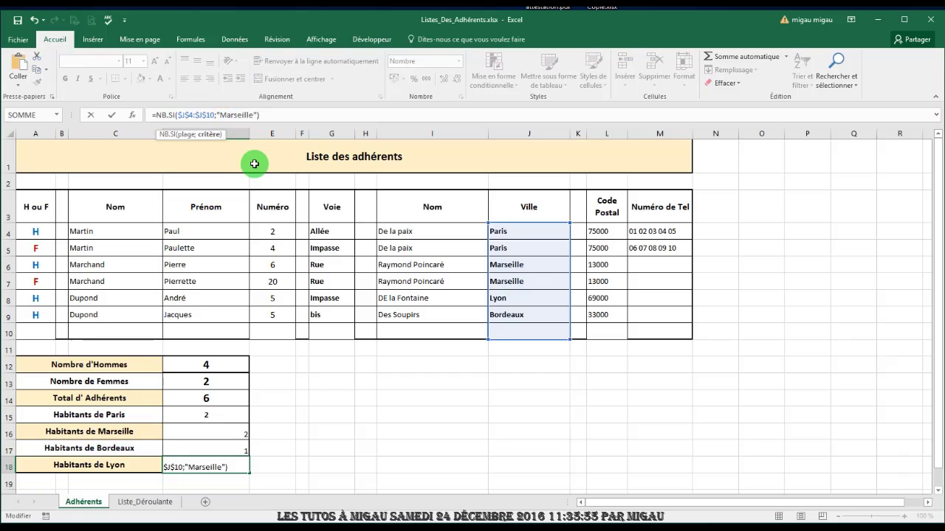
type("Lyon")
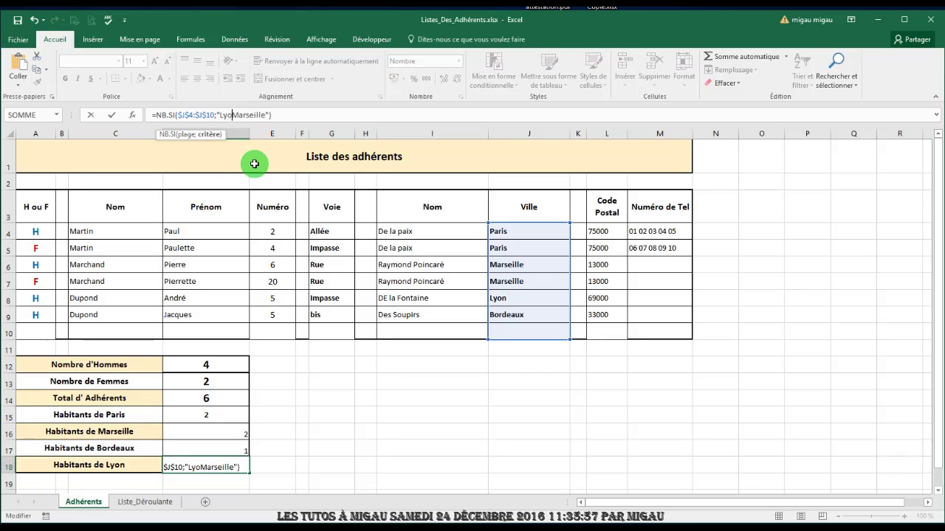
key("Delete")
key("Delete")
key("Delete")
key("Delete")
key("Delete")
key("Delete")
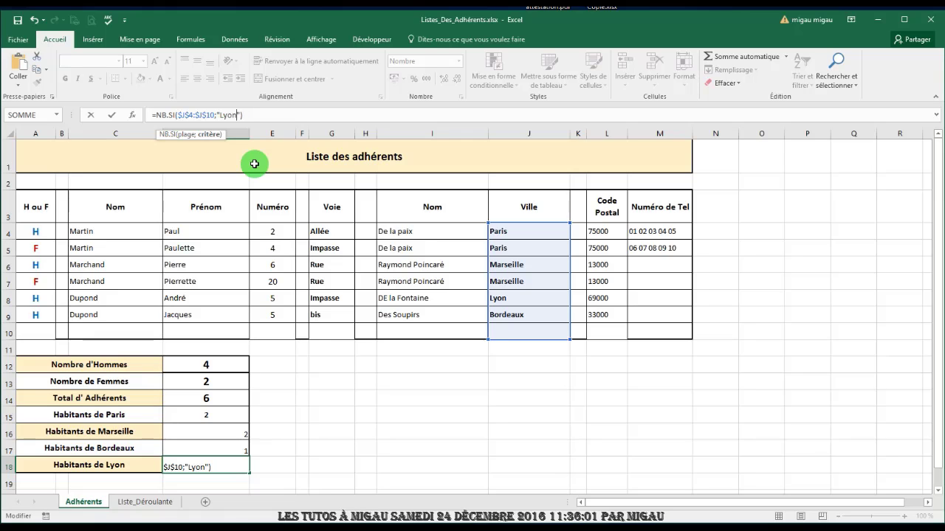
left_click(298, 395)
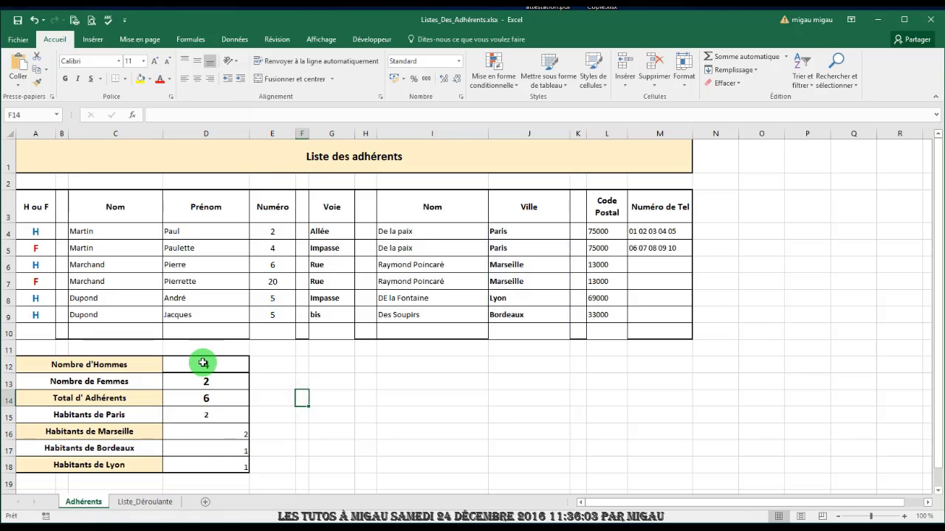
- Centre all the counts in D12:D18 horizontally and make them bold
left_click_drag(203, 363, 197, 461)
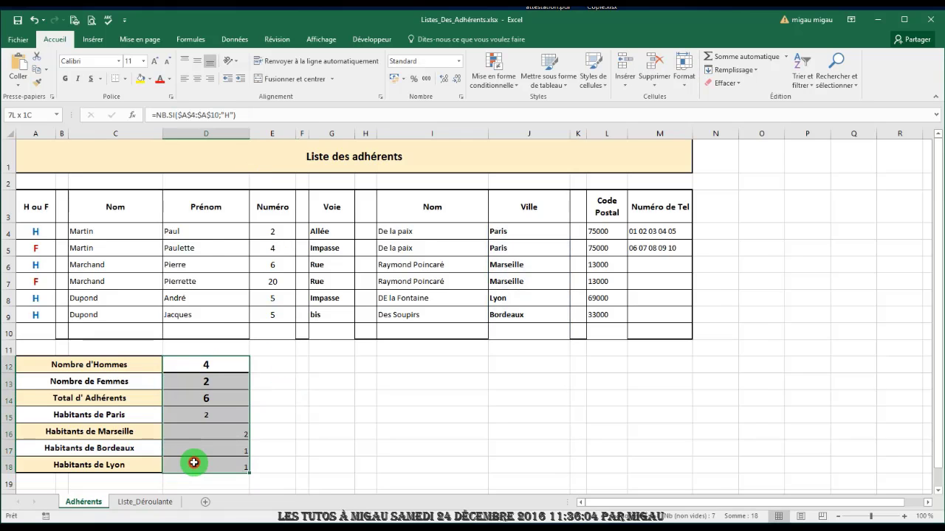
left_click(197, 79)
left_click(66, 79)
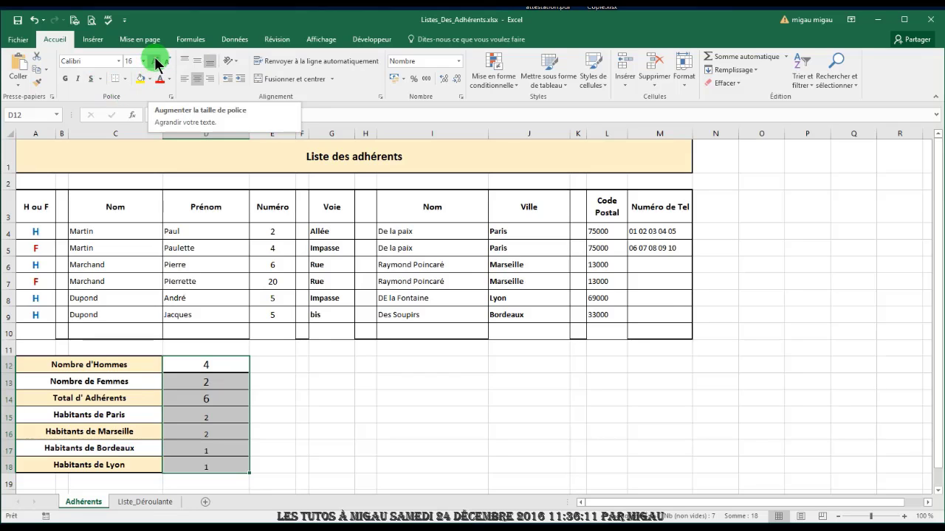
left_click(66, 79)
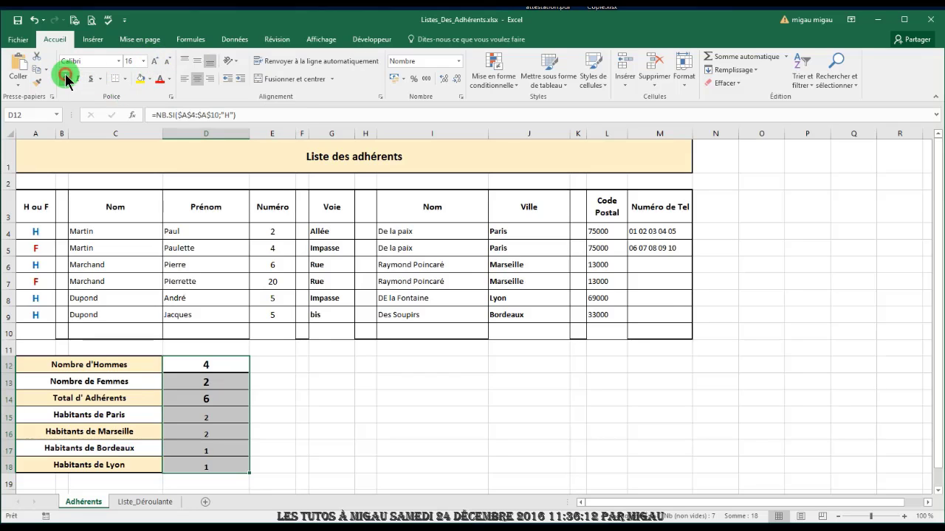
- Adjust the font size of the counts in D12:D18 so that they all share one uniform size
left_click(156, 63)
left_click(170, 65)
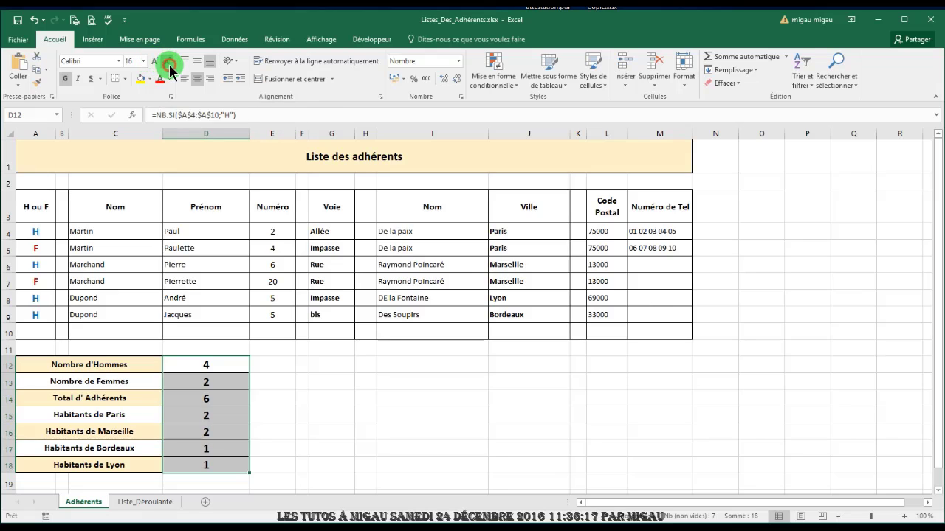
left_click(383, 417)
scroll(373, 425, "down", 2)
scroll(373, 427, "up", 2)
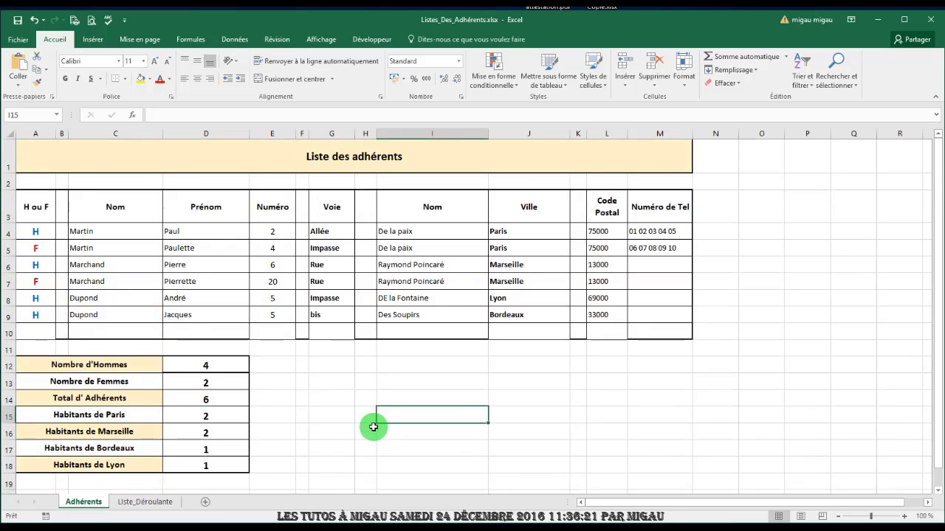